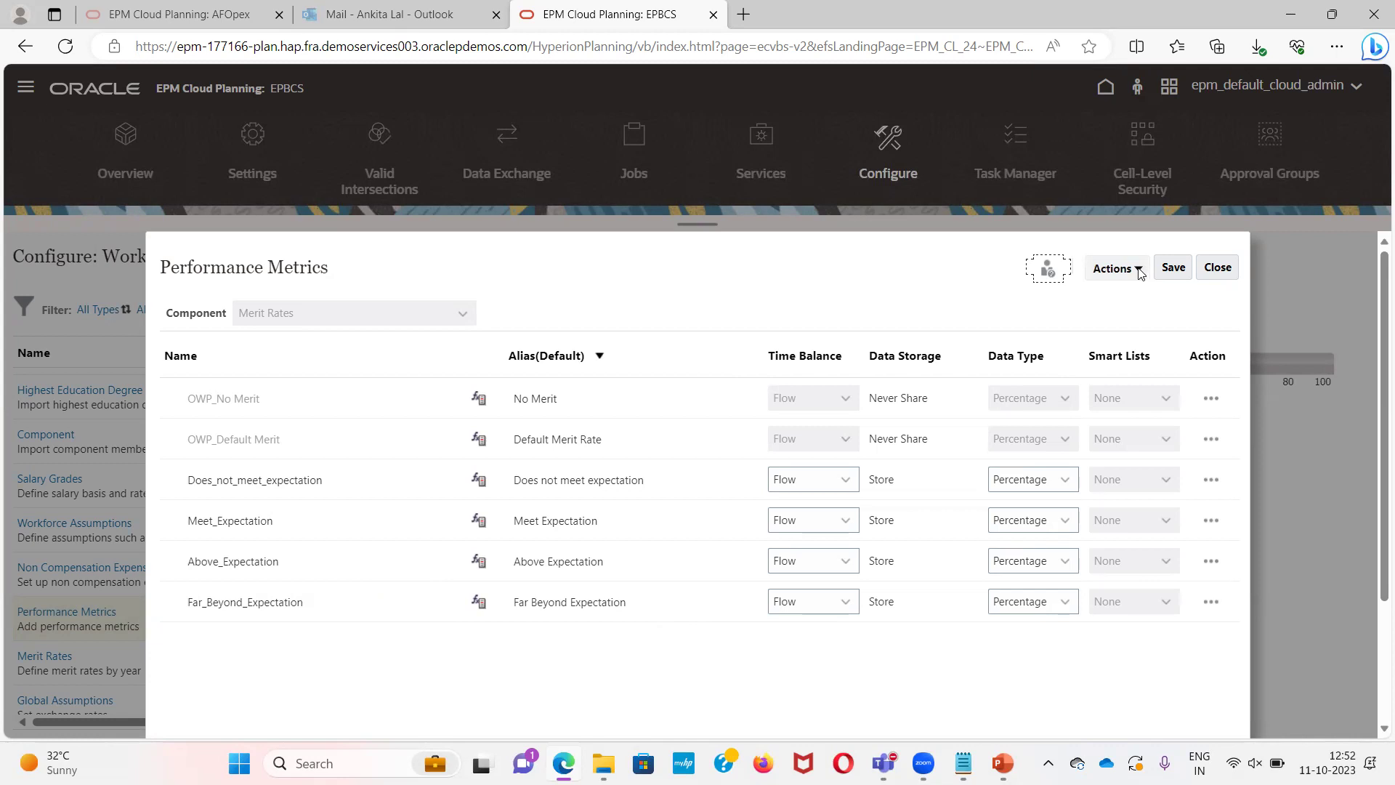
Review the actions offered for Performance Metrics, close the dialog and look through the Workforce configuration list
left_click(1139, 274)
left_click(1139, 273)
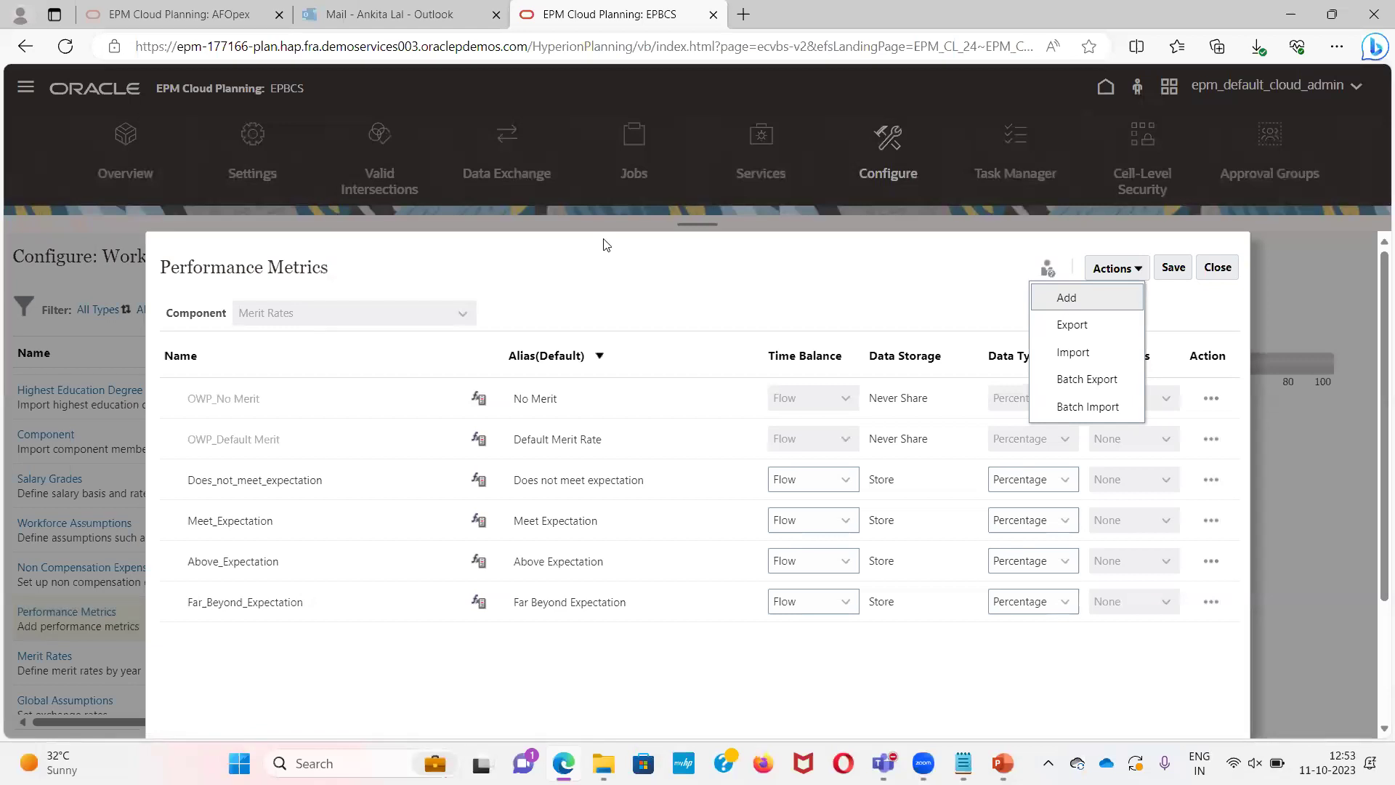
left_click(835, 306)
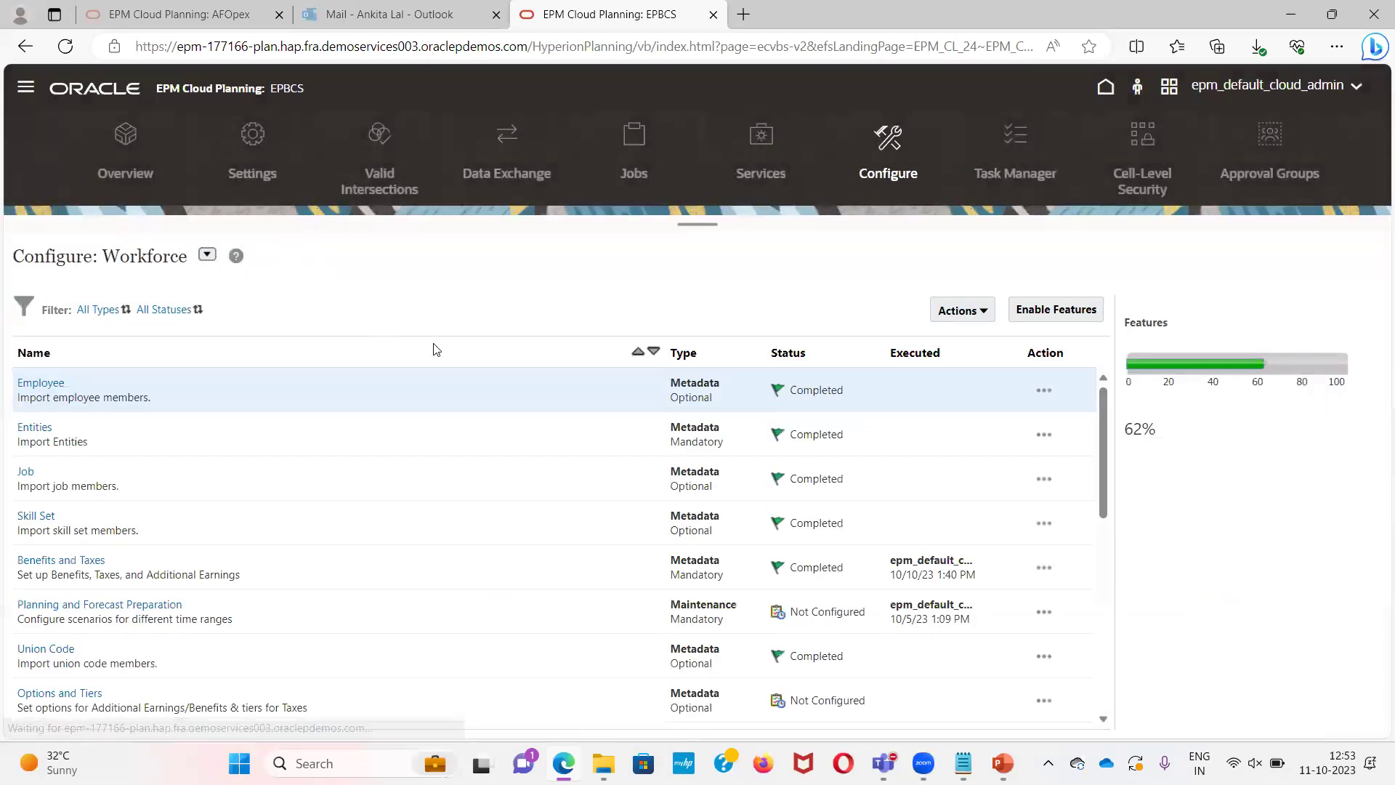
scroll(231, 632, "down", 3)
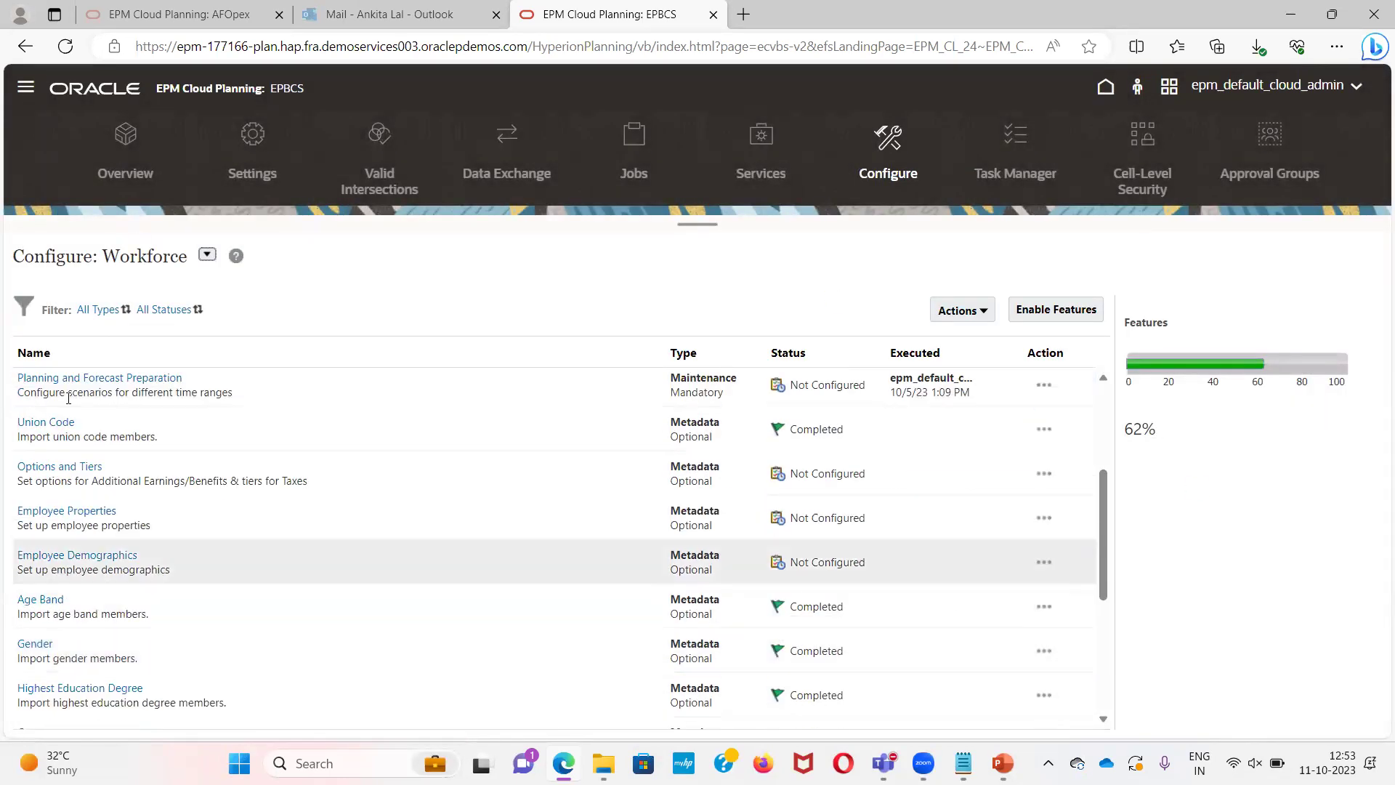
Go to Workforce Compensation Planning, review the Merit Rates form, and open the Existing Employees form
left_click(25, 88)
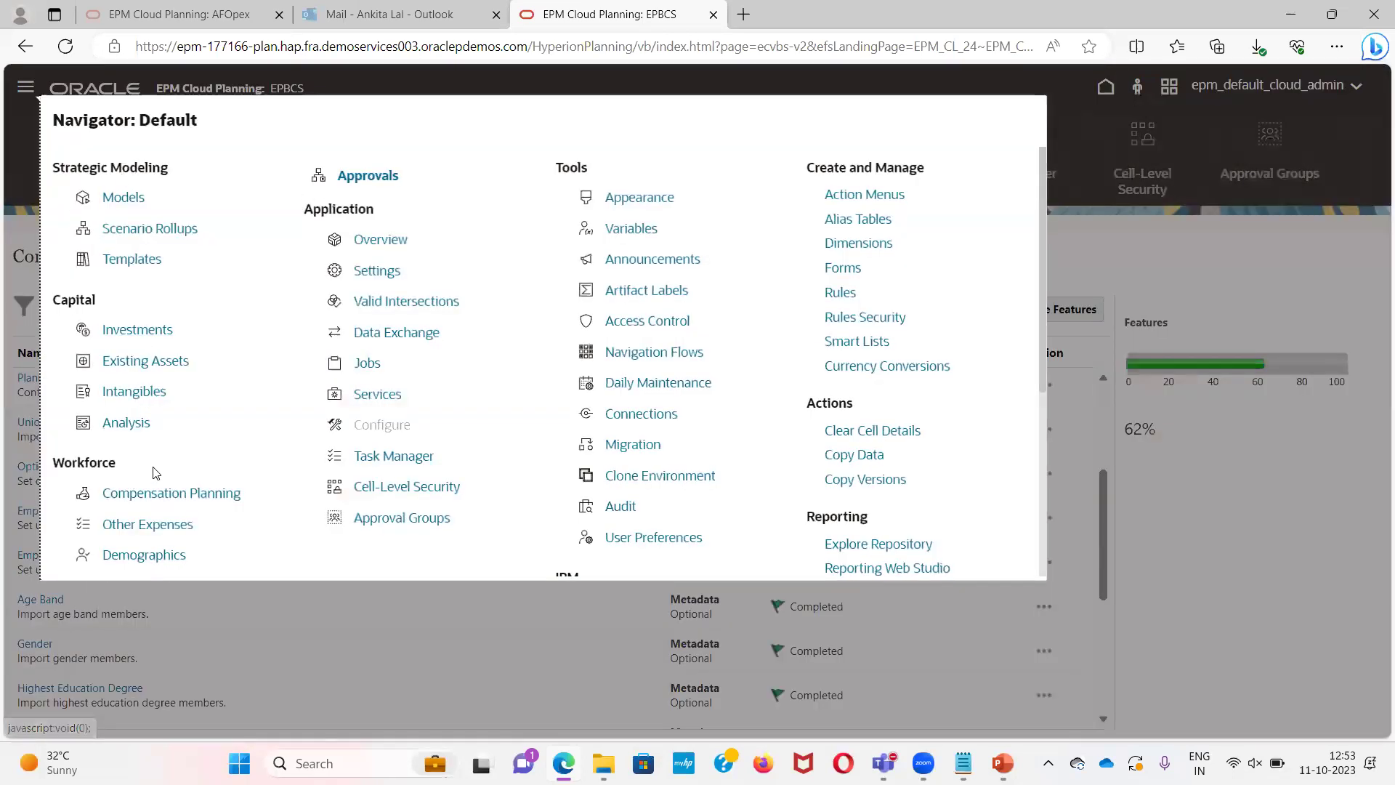
scroll(153, 472, "down", 2)
left_click(133, 370)
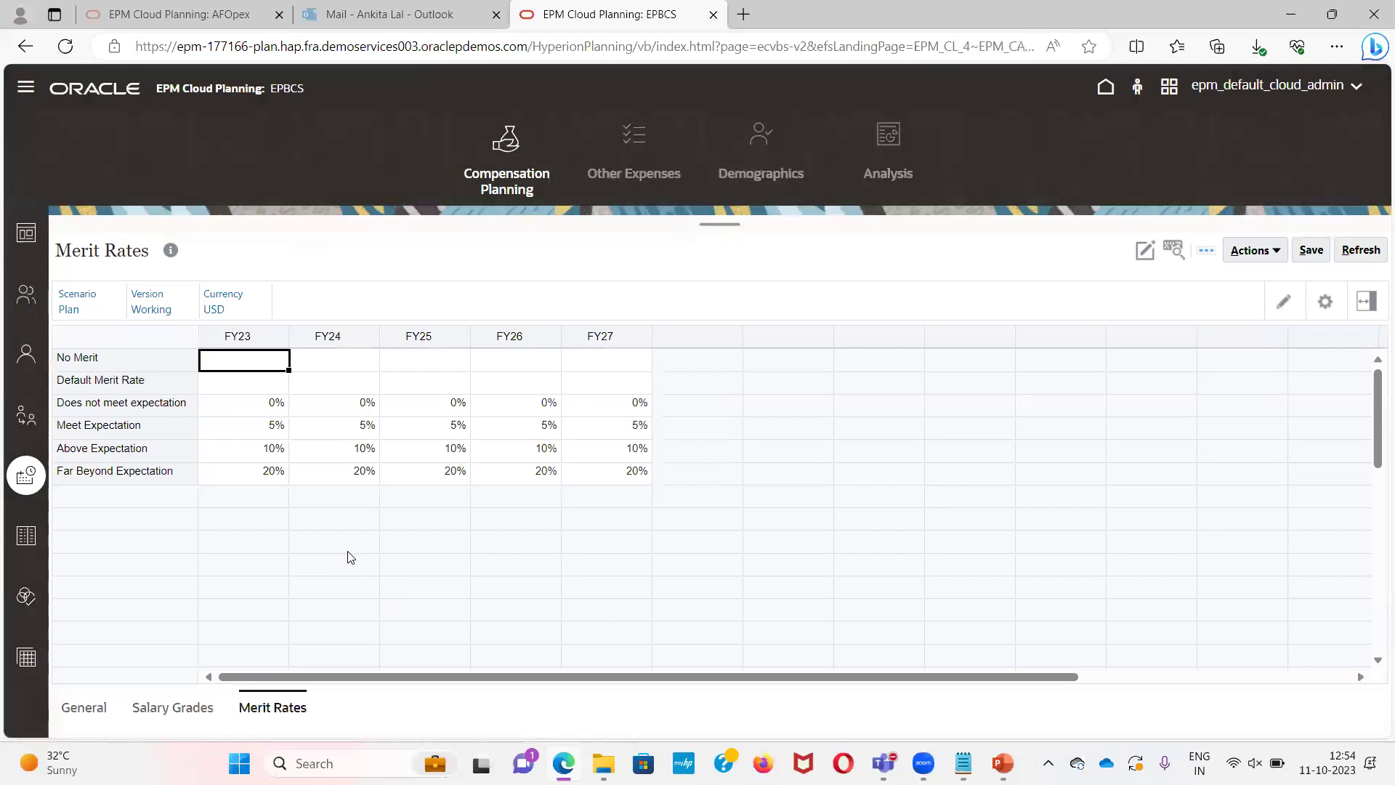
left_click(27, 304)
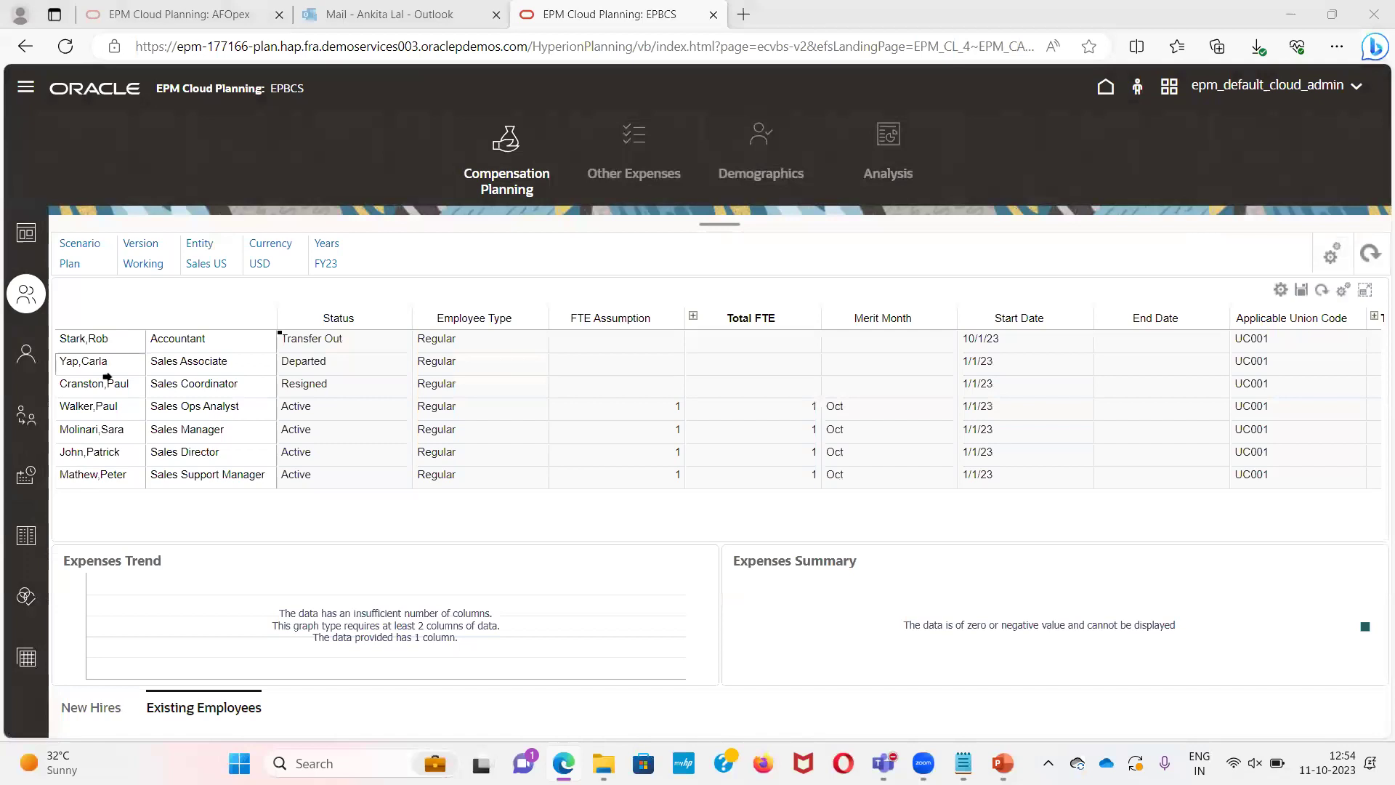
mouse_move(291, 535)
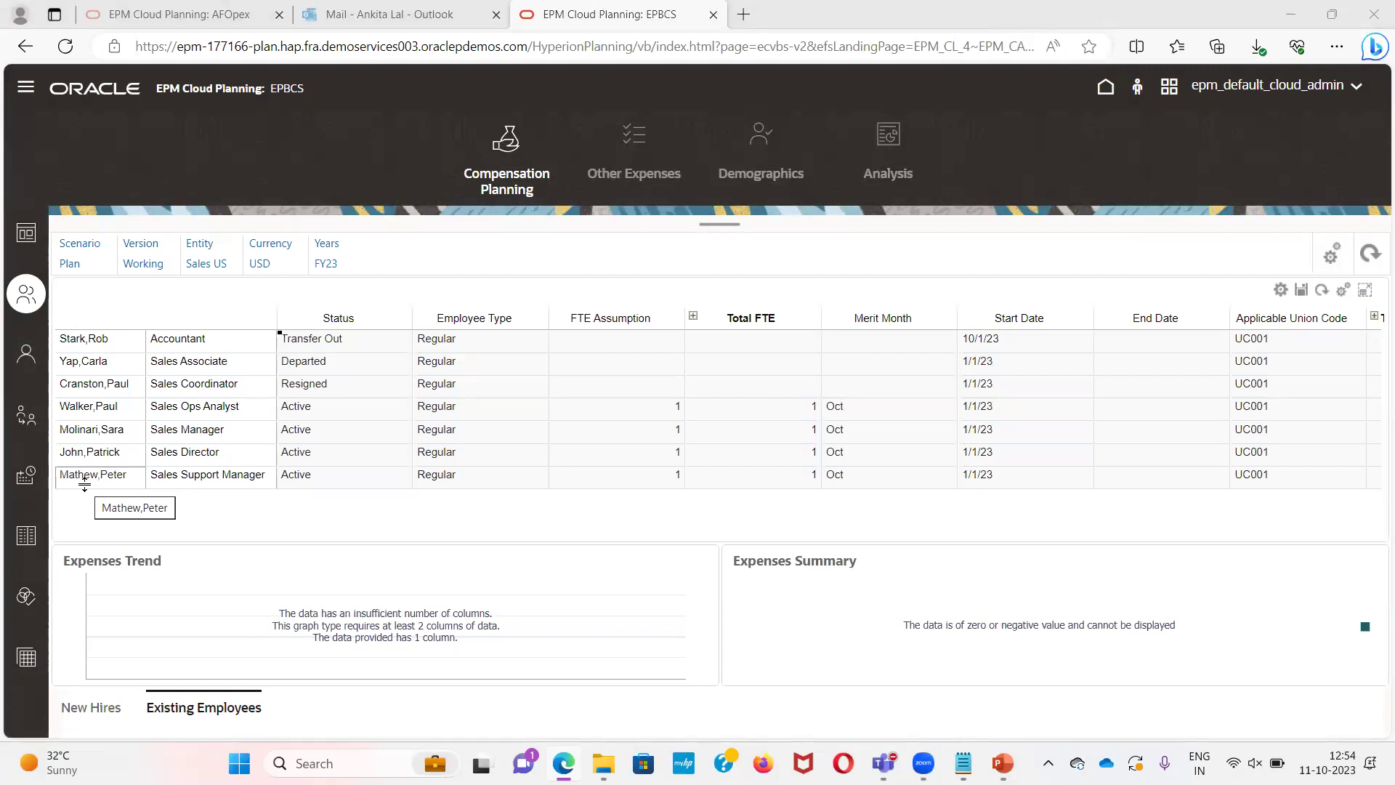
Switch to Notepad and review the job, grade and performance rating noted for each of the three employees
key("alt+Tab")
key("alt+Tab")
key("alt+Tab")
key("alt+Tab")
key("alt+Tab")
key("alt+Tab")
key("alt+Tab")
left_click(803, 388)
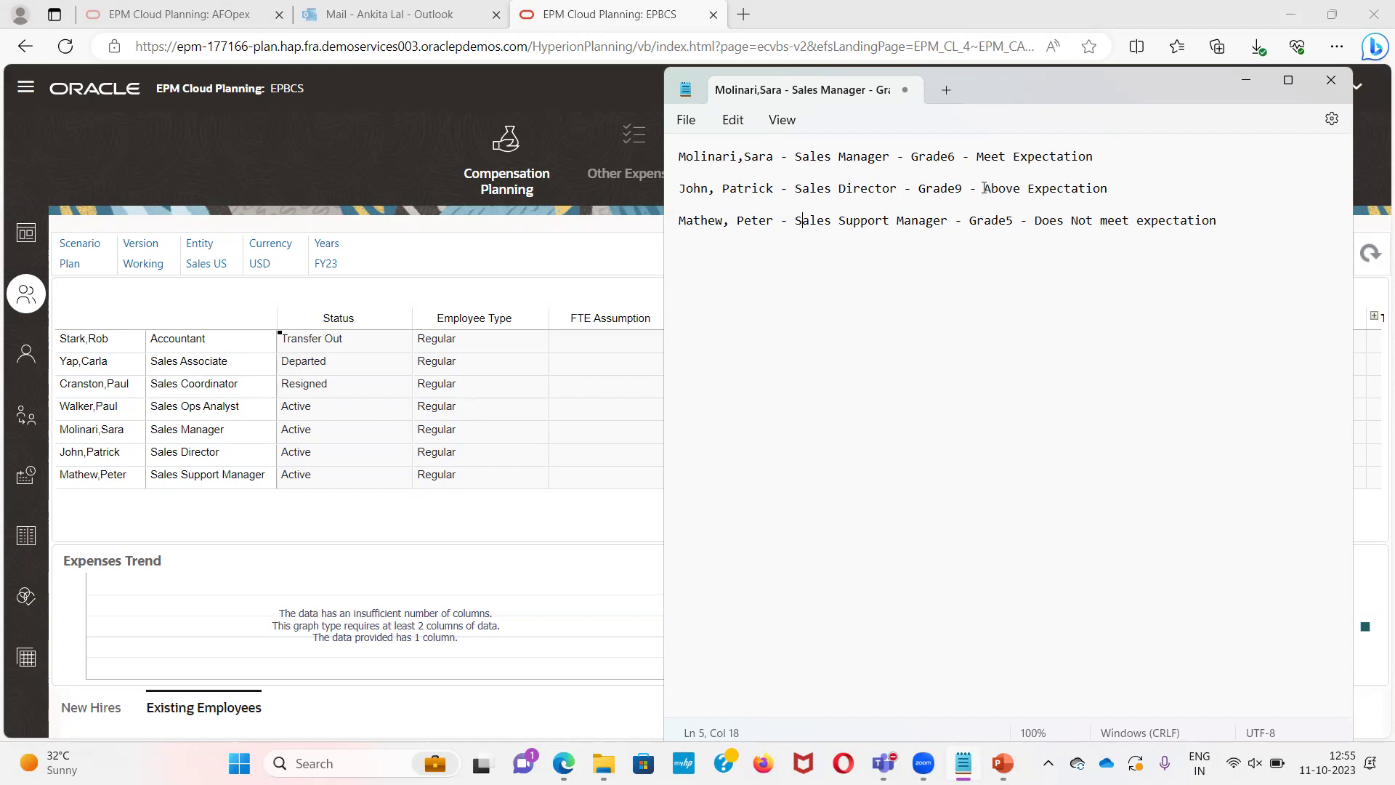
left_click_drag(984, 188, 1117, 189)
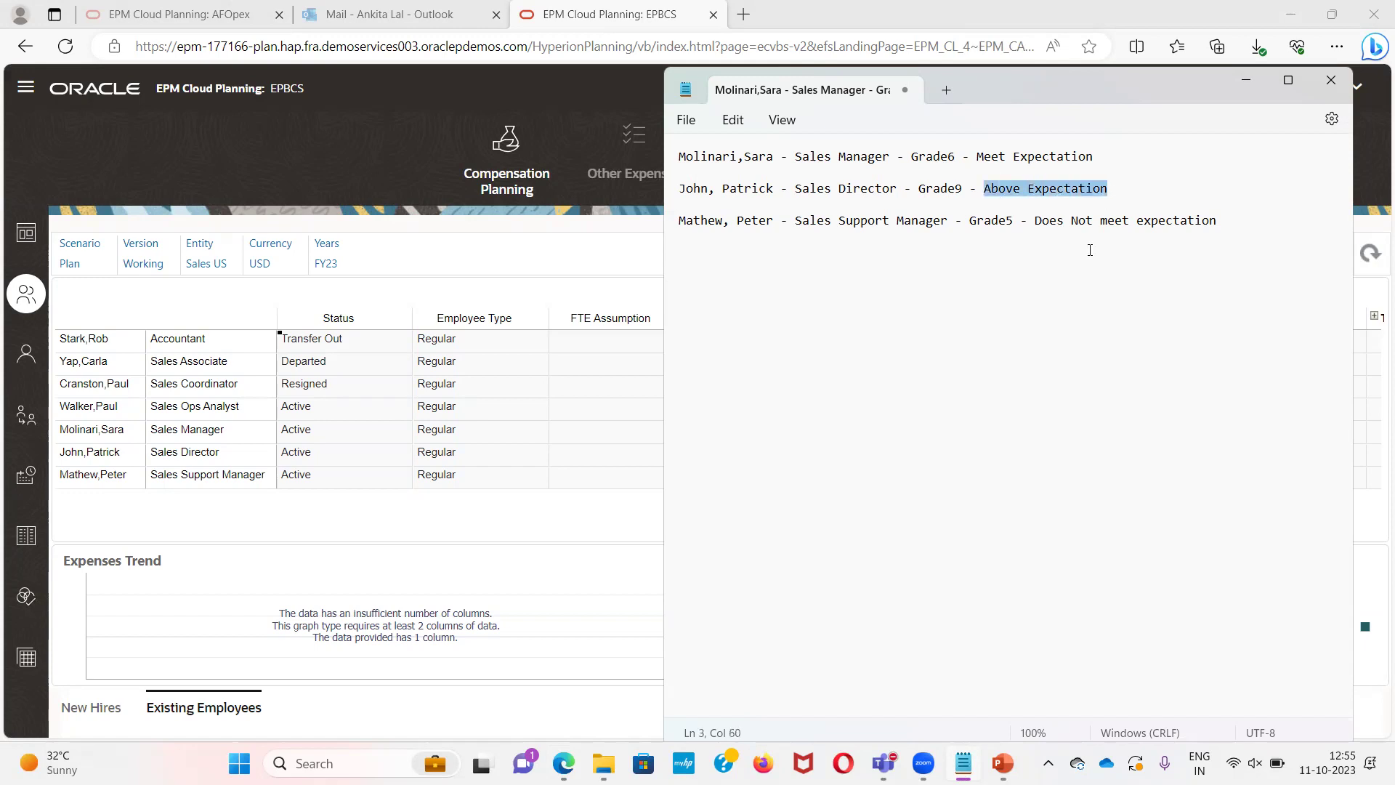
left_click(1090, 250)
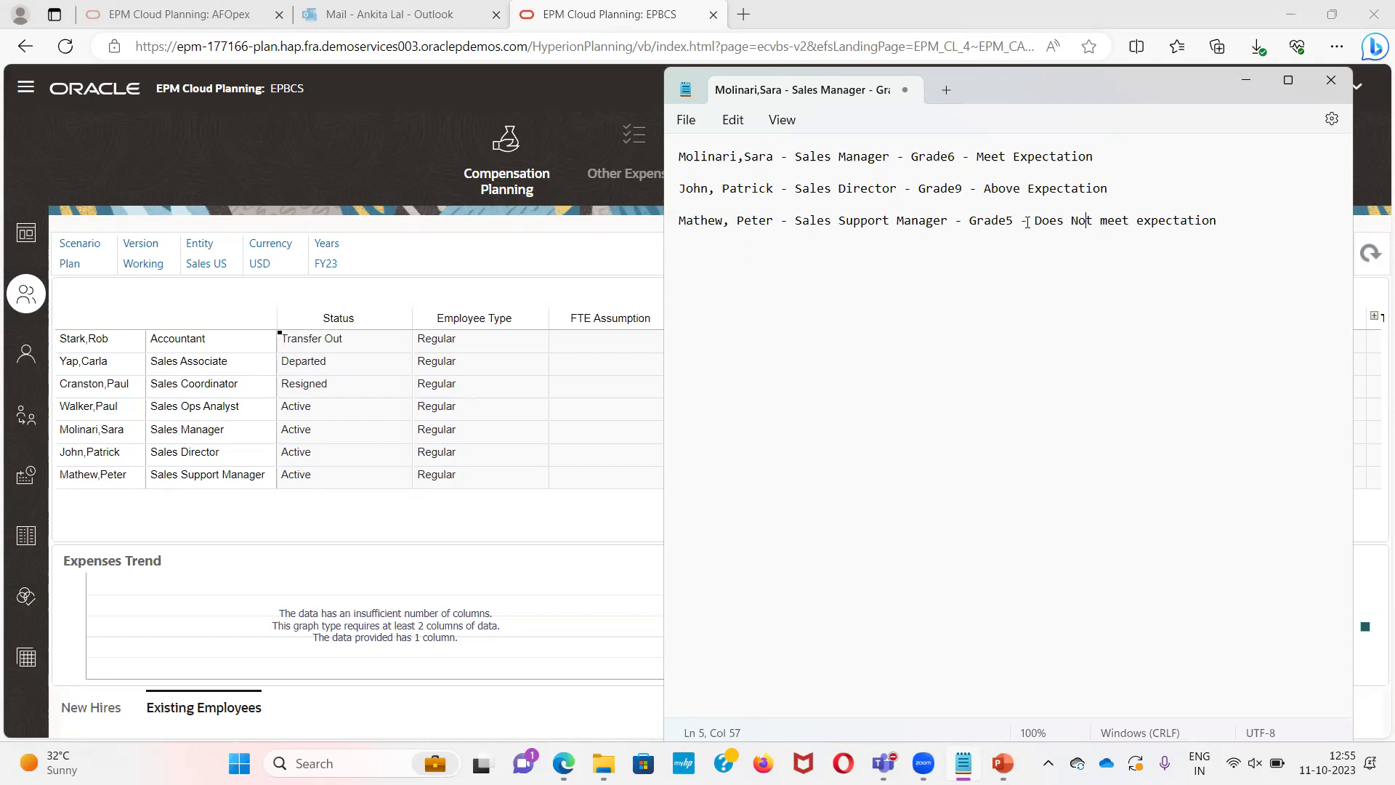
left_click_drag(1027, 220, 1130, 219)
key("shift+Home")
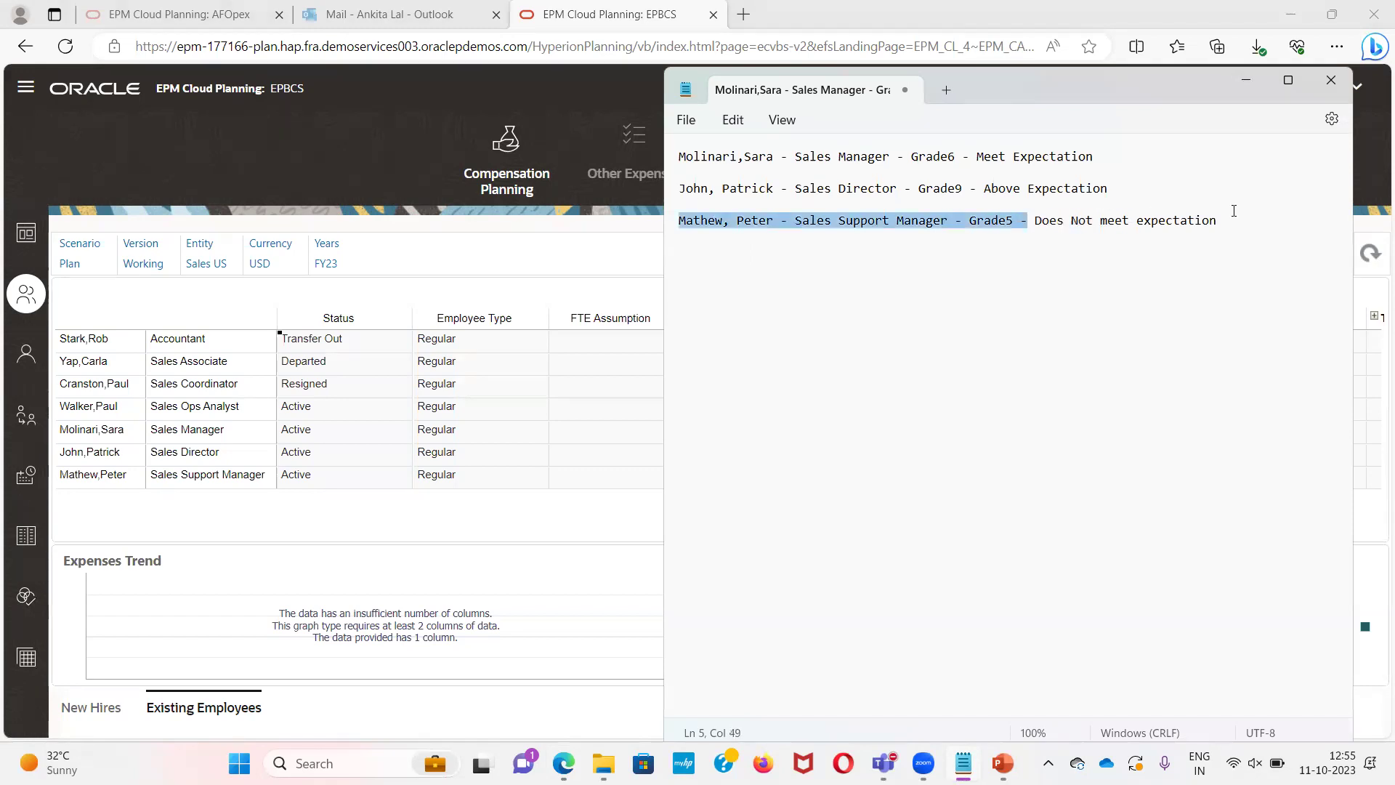
left_click(1213, 257)
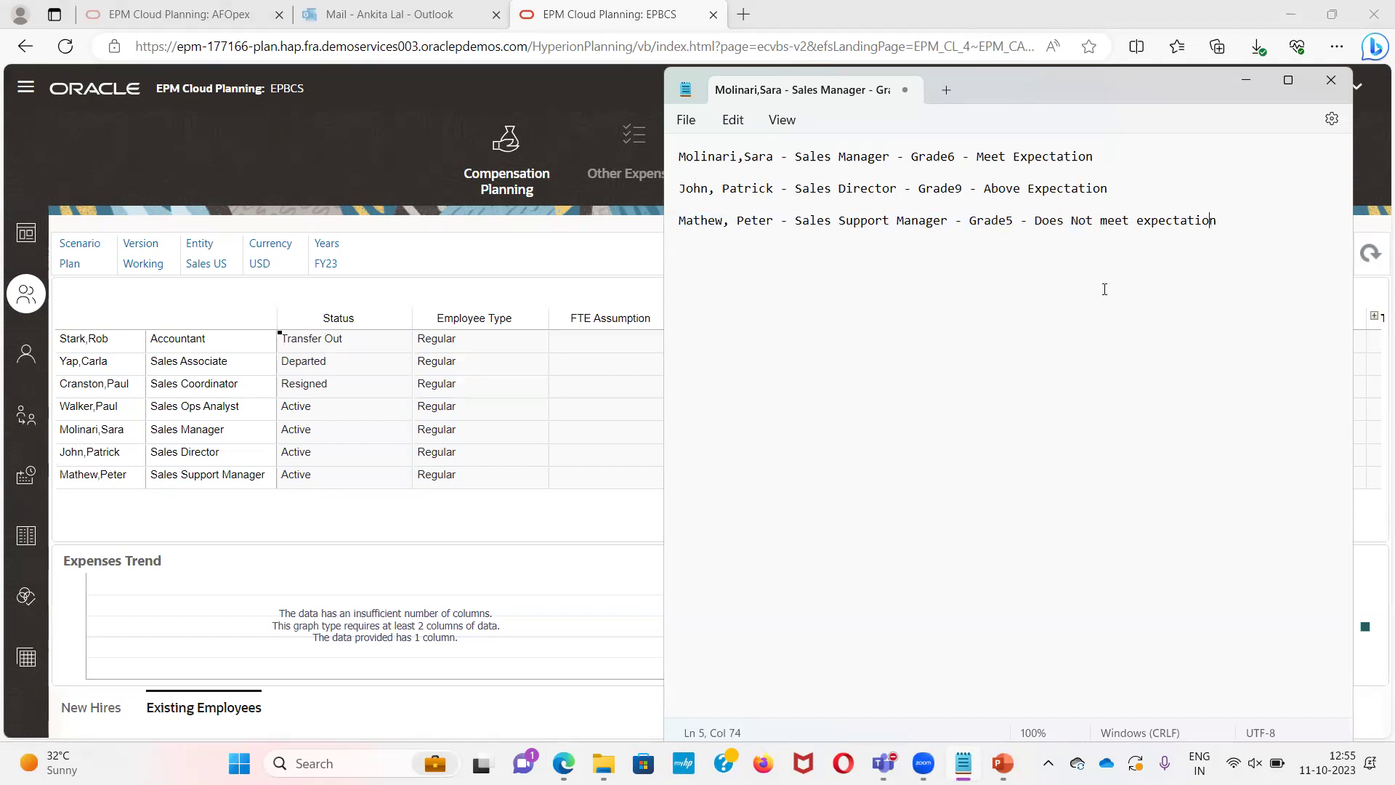
left_click(1244, 83)
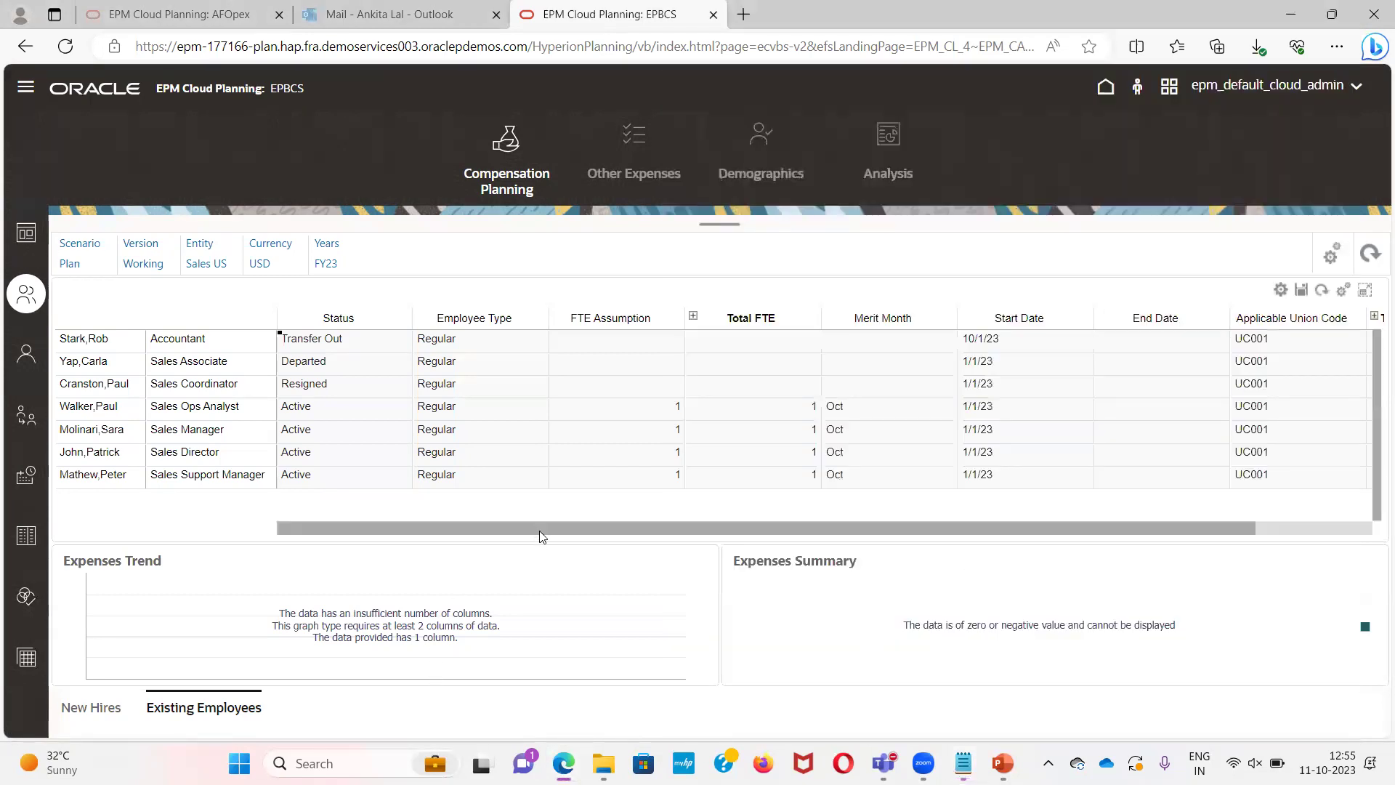
Open the Employee Details page and set its Job to Sales Manager, checking the job against the Notepad notes
left_click_drag(535, 531, 474, 530)
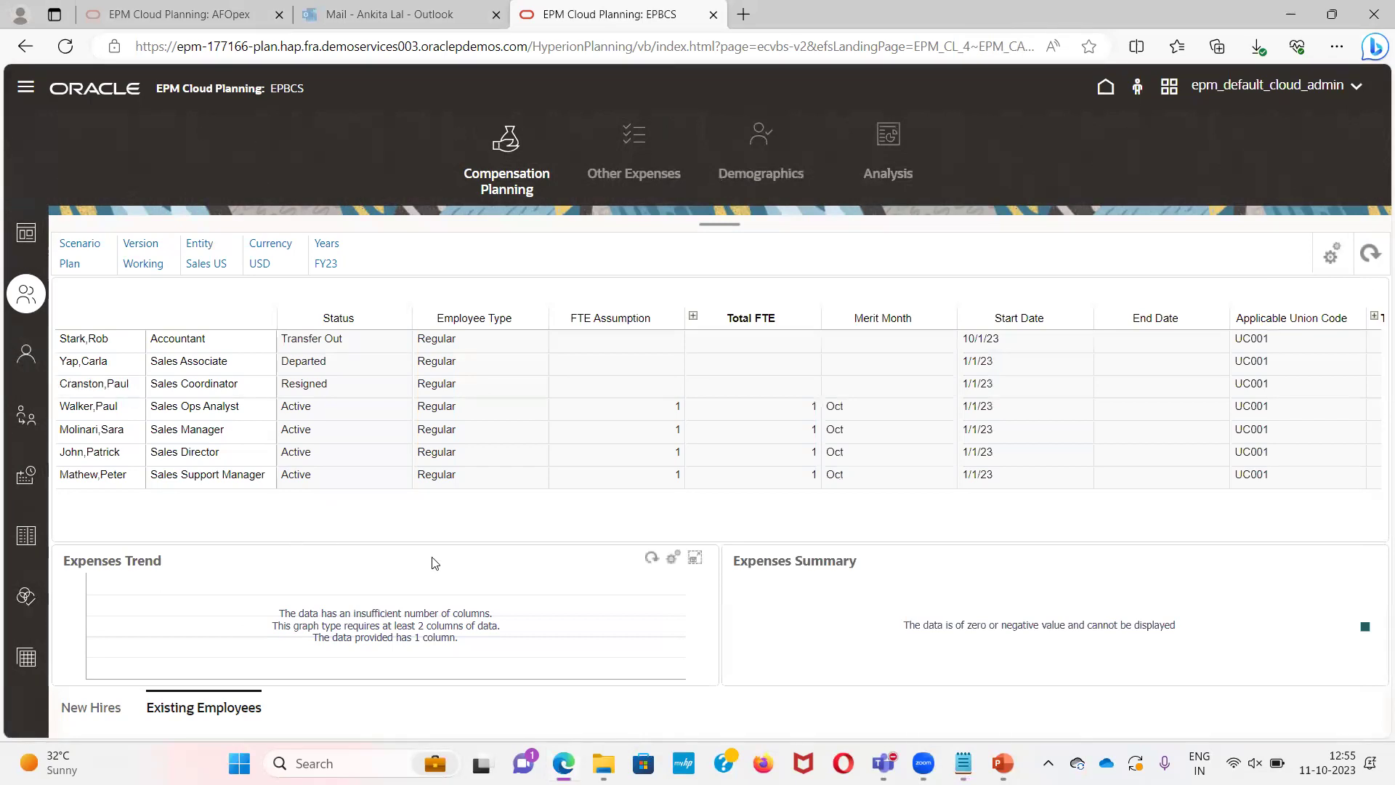
left_click(27, 359)
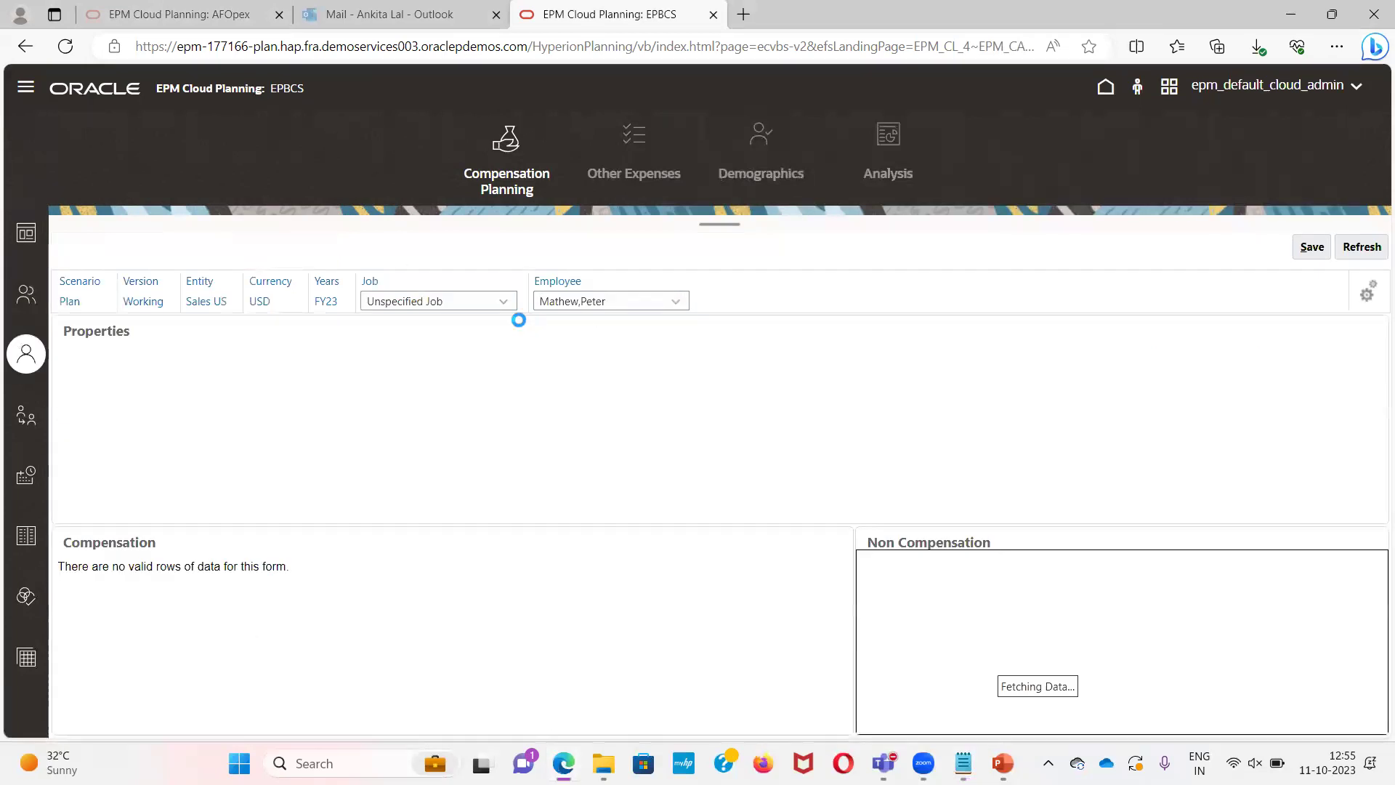
left_click(459, 305)
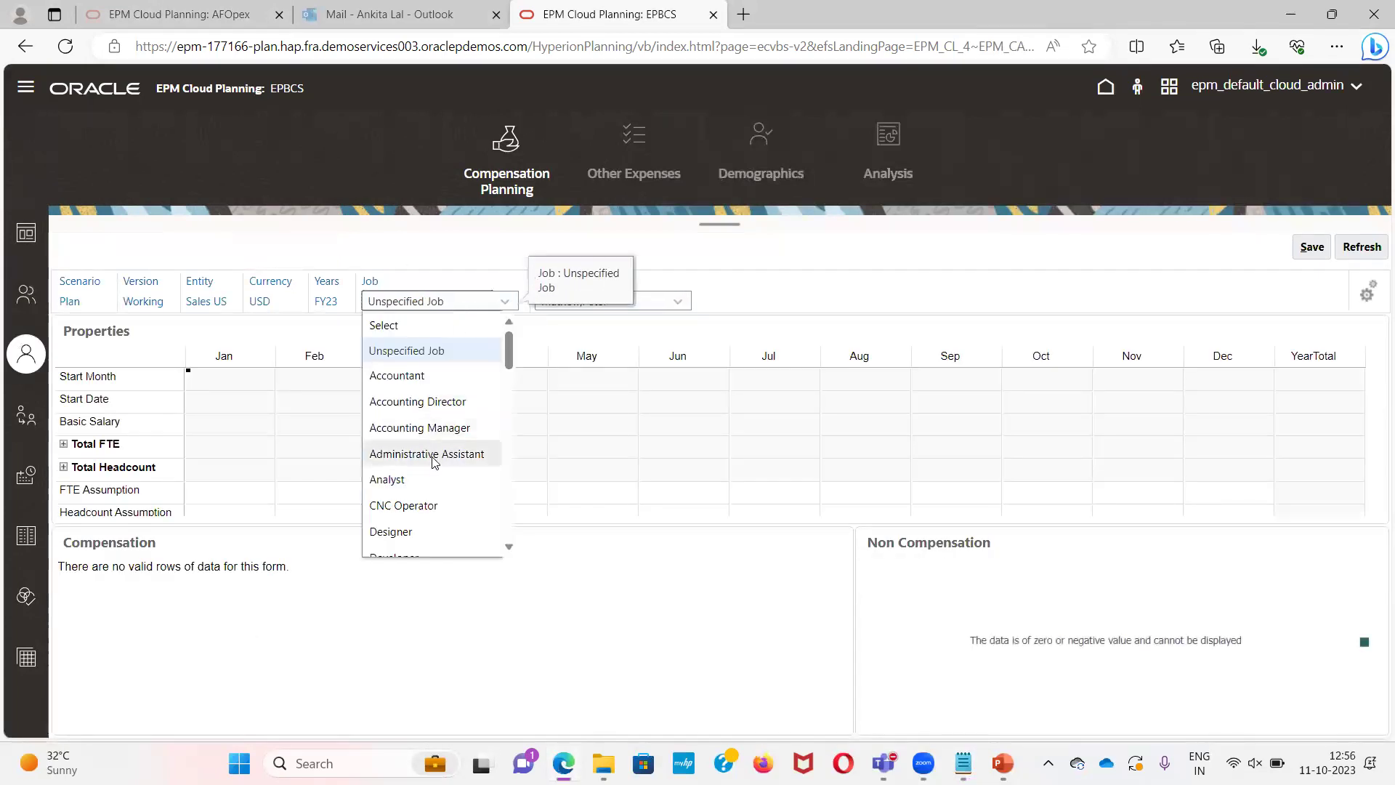
scroll(434, 450, "down", 4)
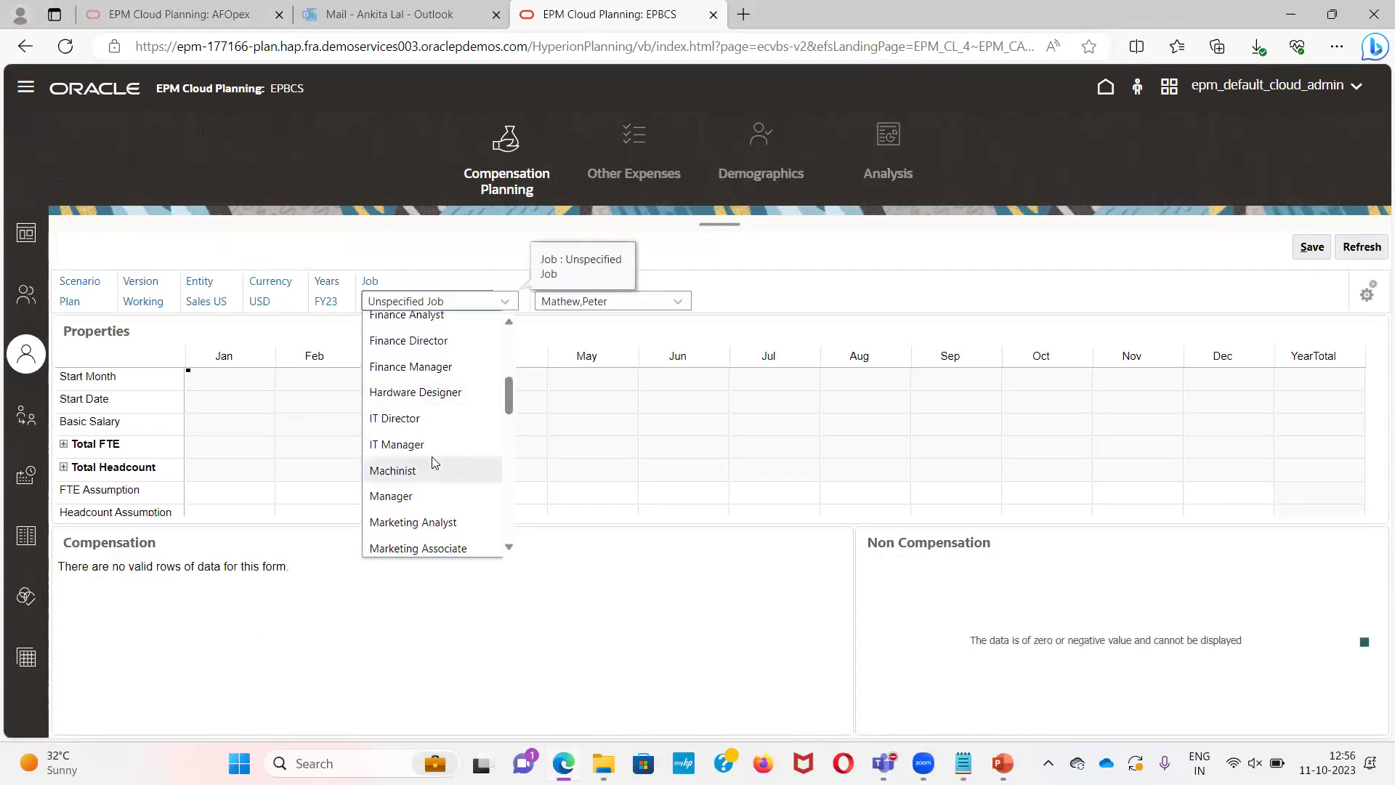
key("alt+Tab")
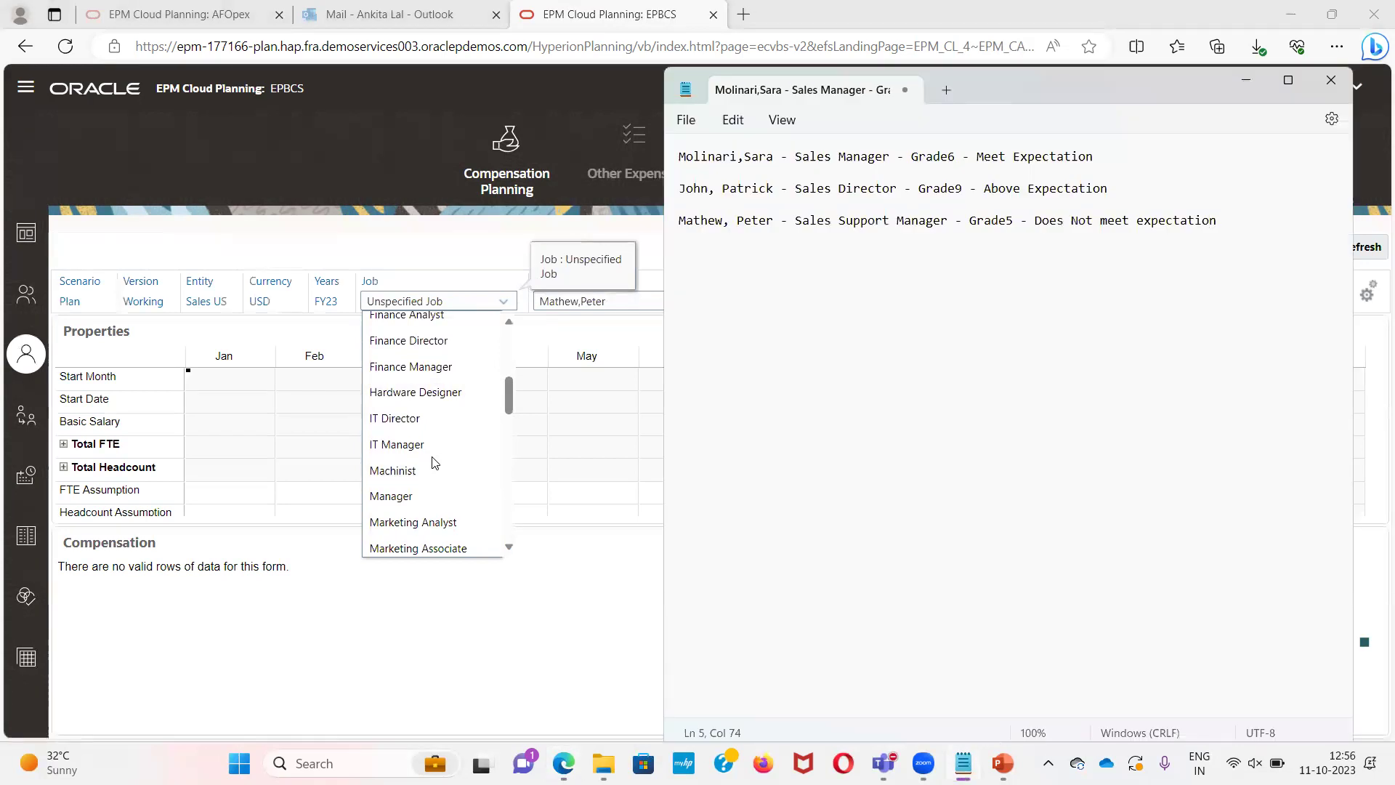
key("alt+Tab")
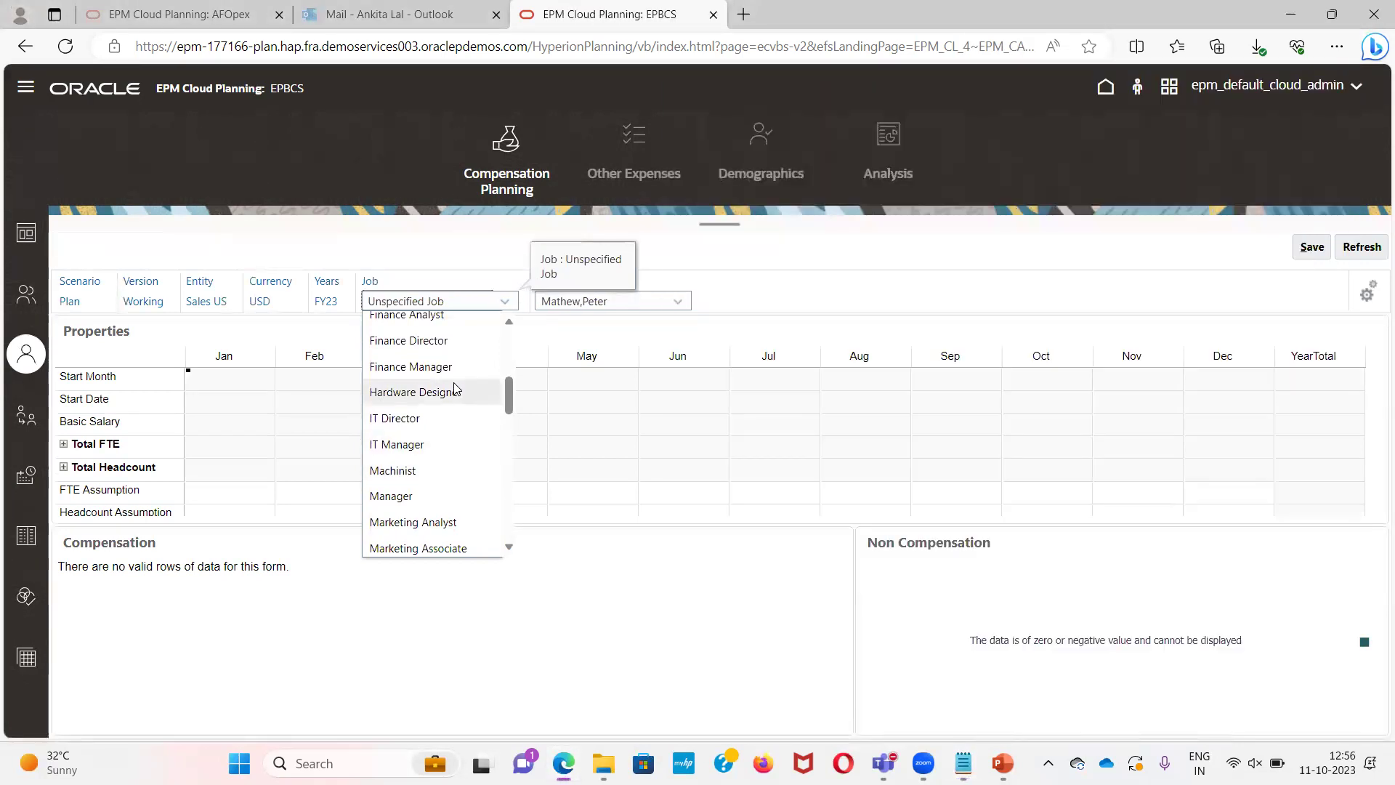
key("alt+Tab")
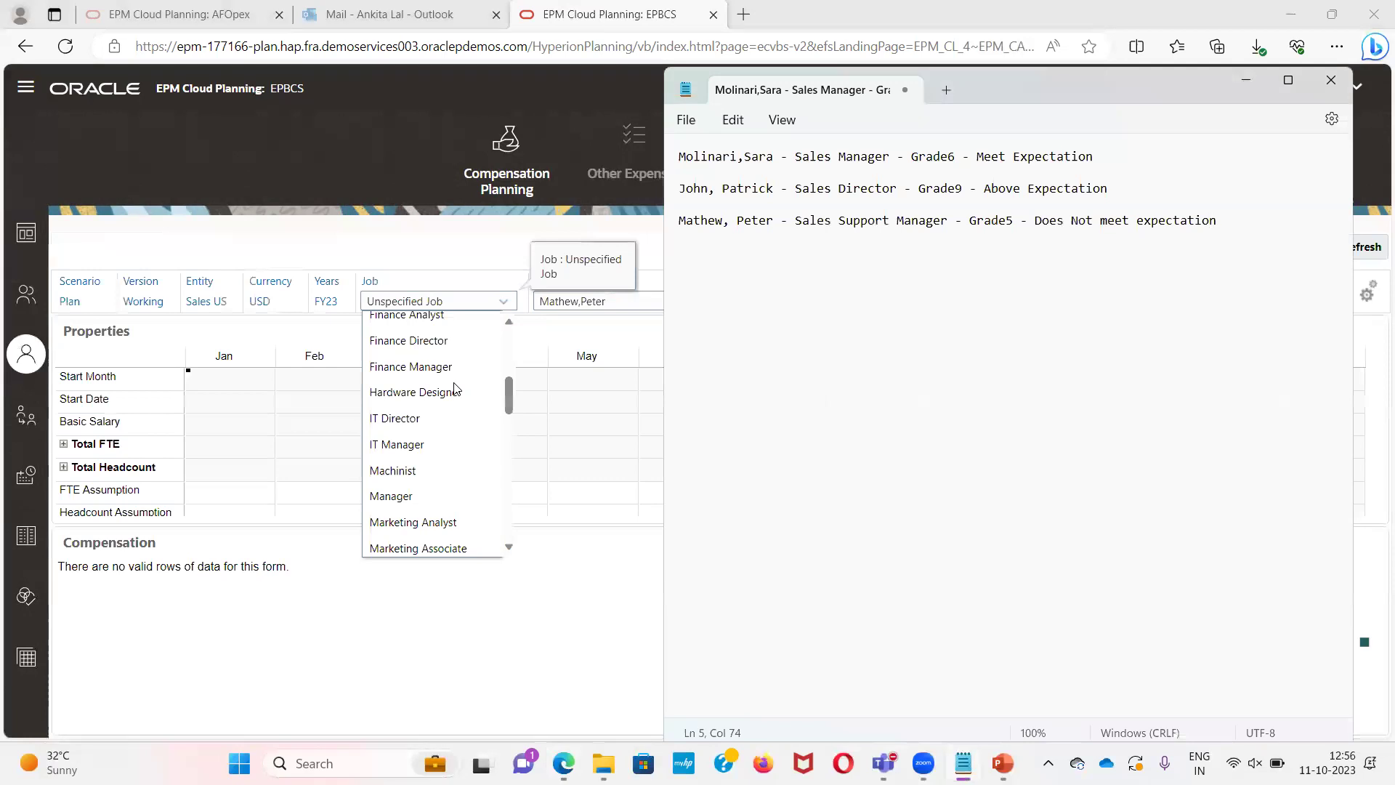
key("alt+Tab")
scroll(454, 456, "down", 10)
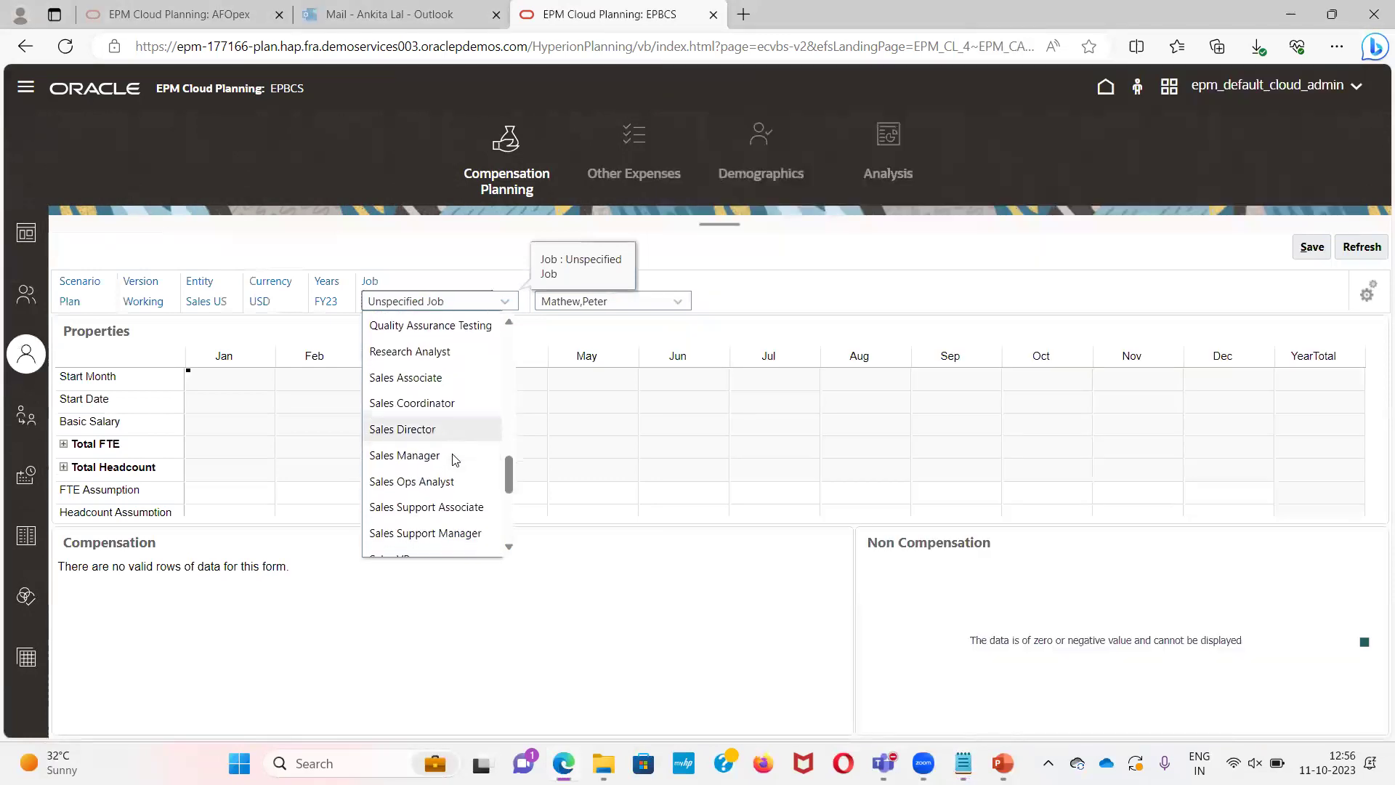
scroll(452, 459, "down", 2)
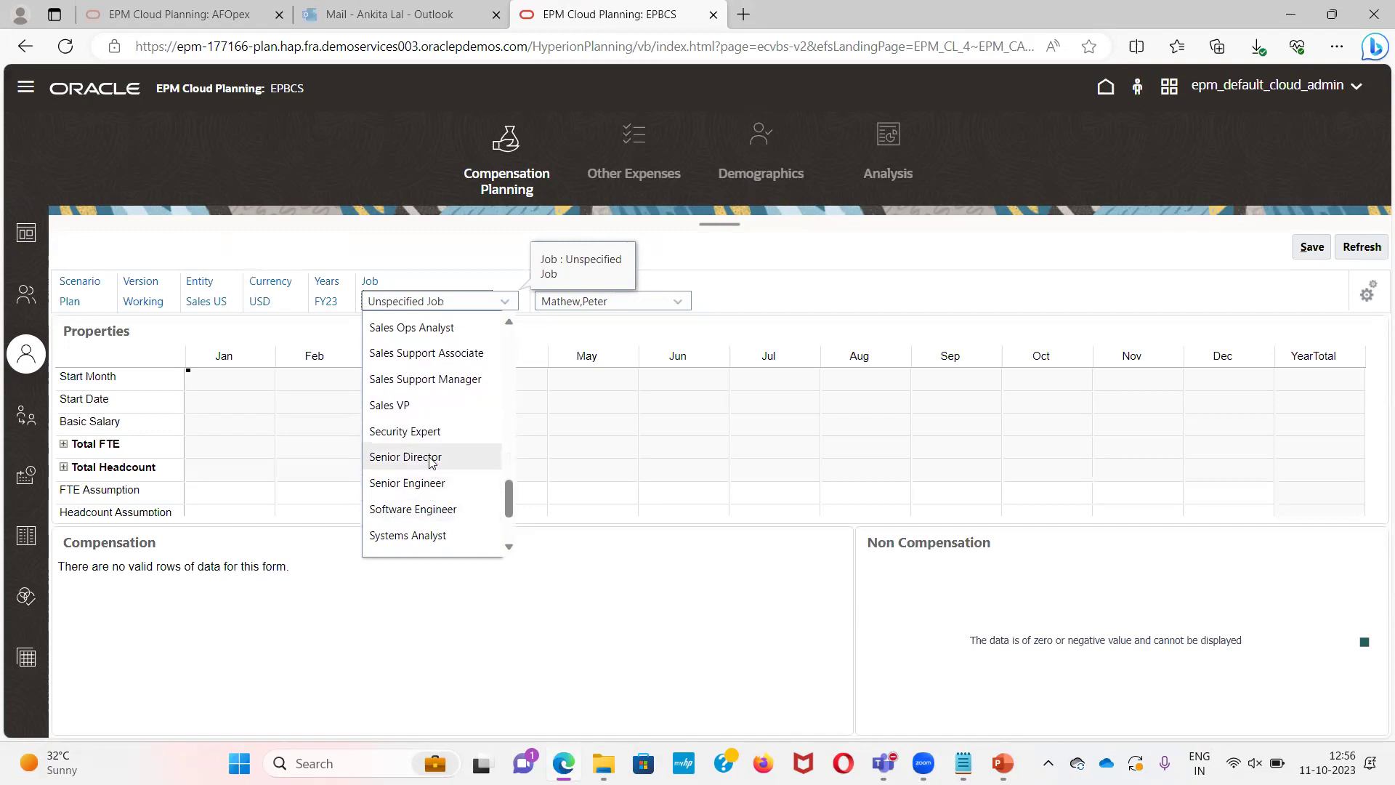
scroll(431, 462, "up", 3)
left_click(421, 407)
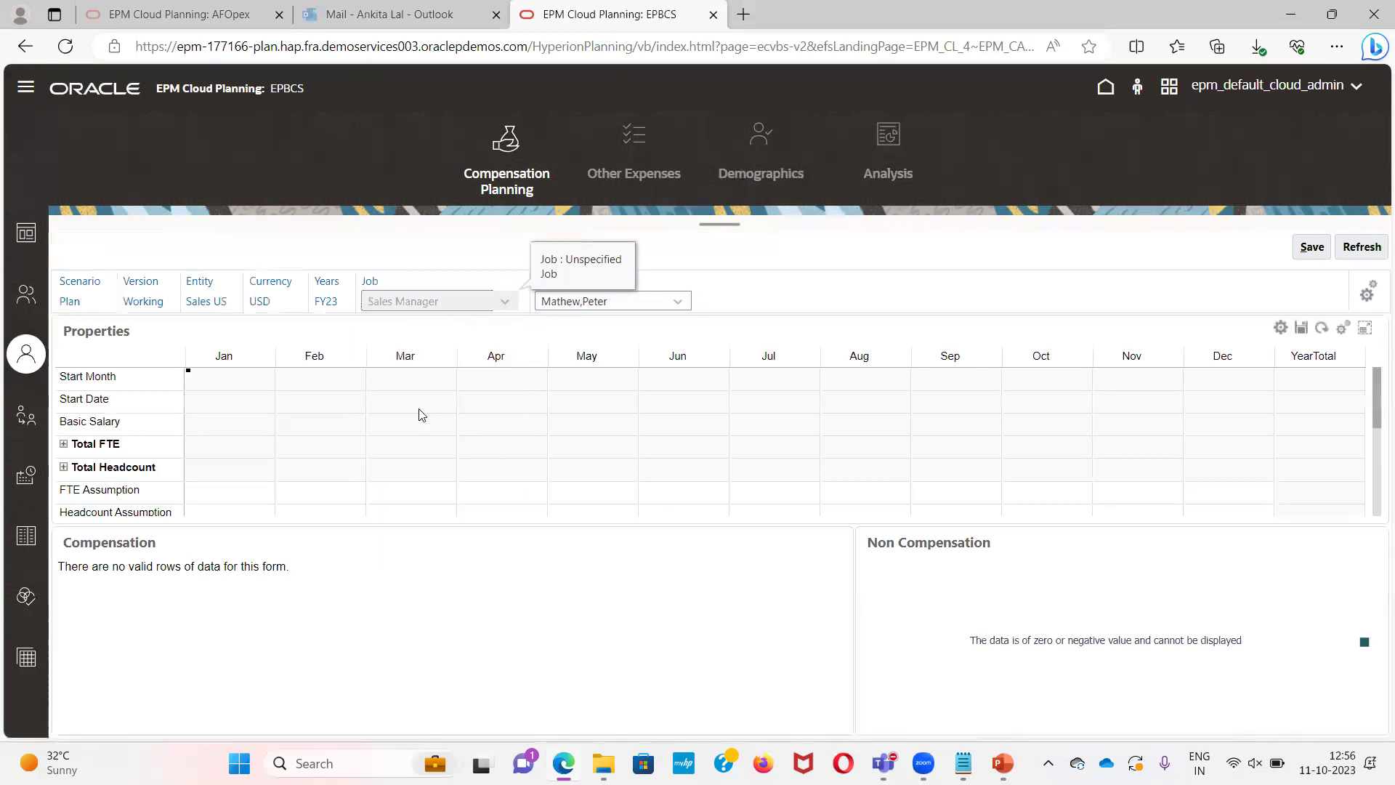
Select the employee noted as Sales Manager and load that employee's properties and compensation
left_click(601, 311)
left_click(576, 478)
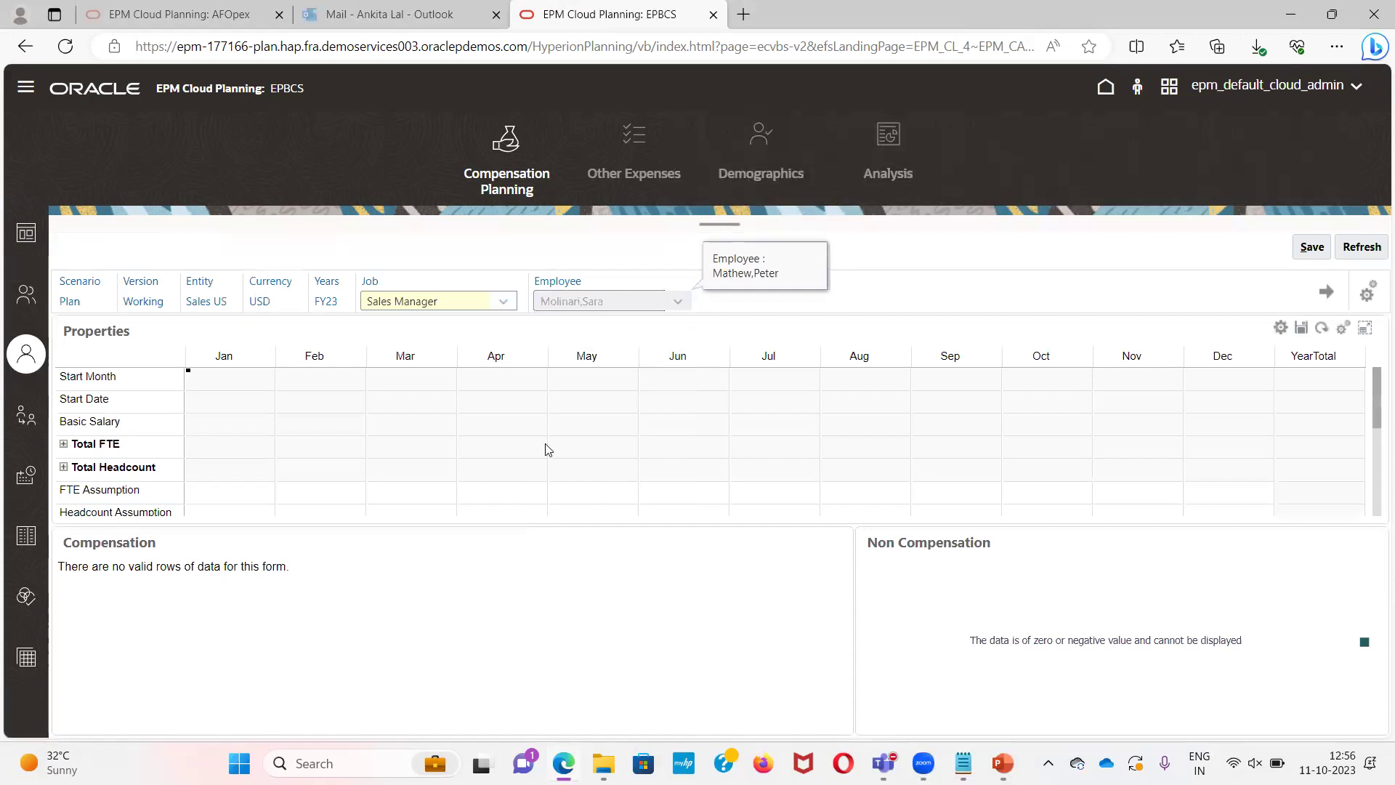
left_click(1325, 292)
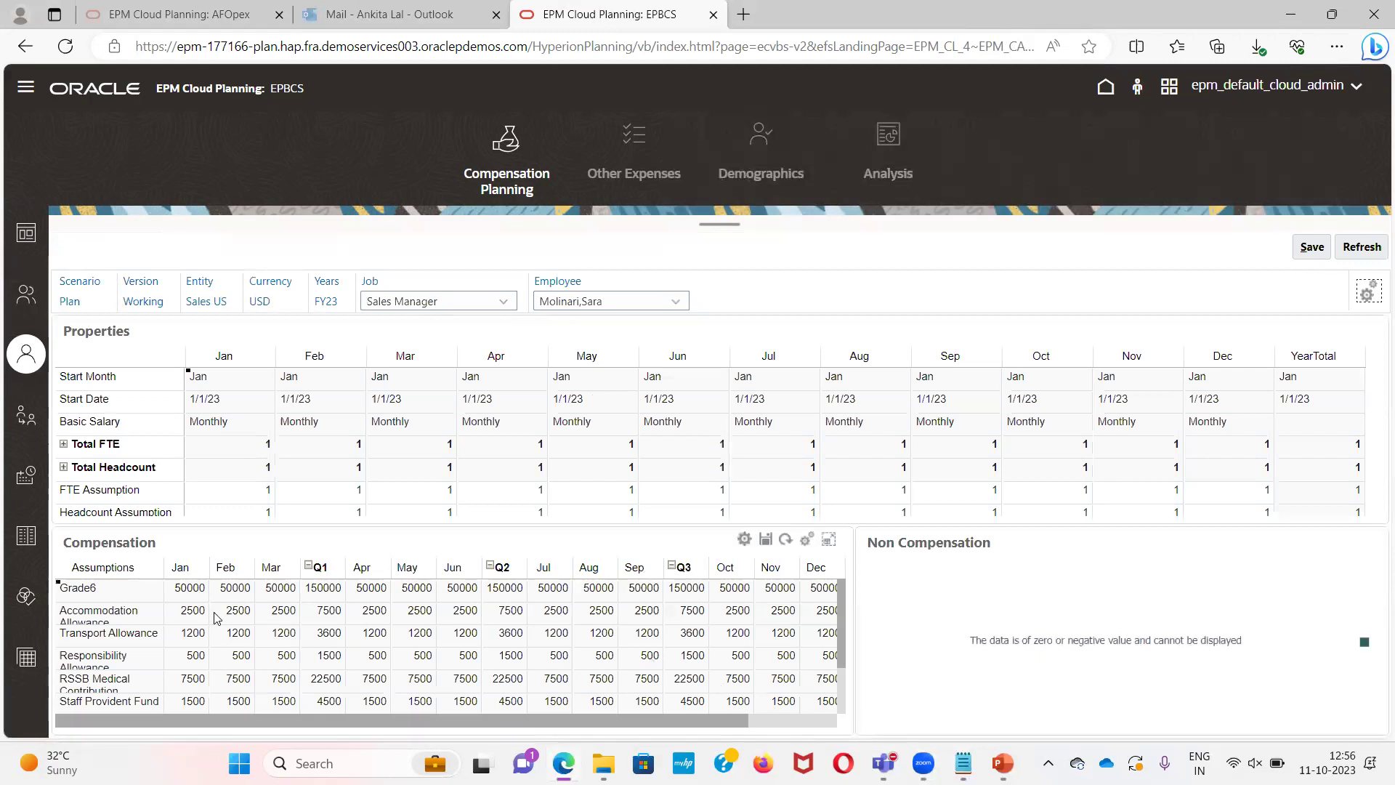
Review the Sales Manager's compensation assumptions in the enlarged grid and return to the full Employee Details page
scroll(568, 663, "down", 3)
scroll(472, 624, "up", 3)
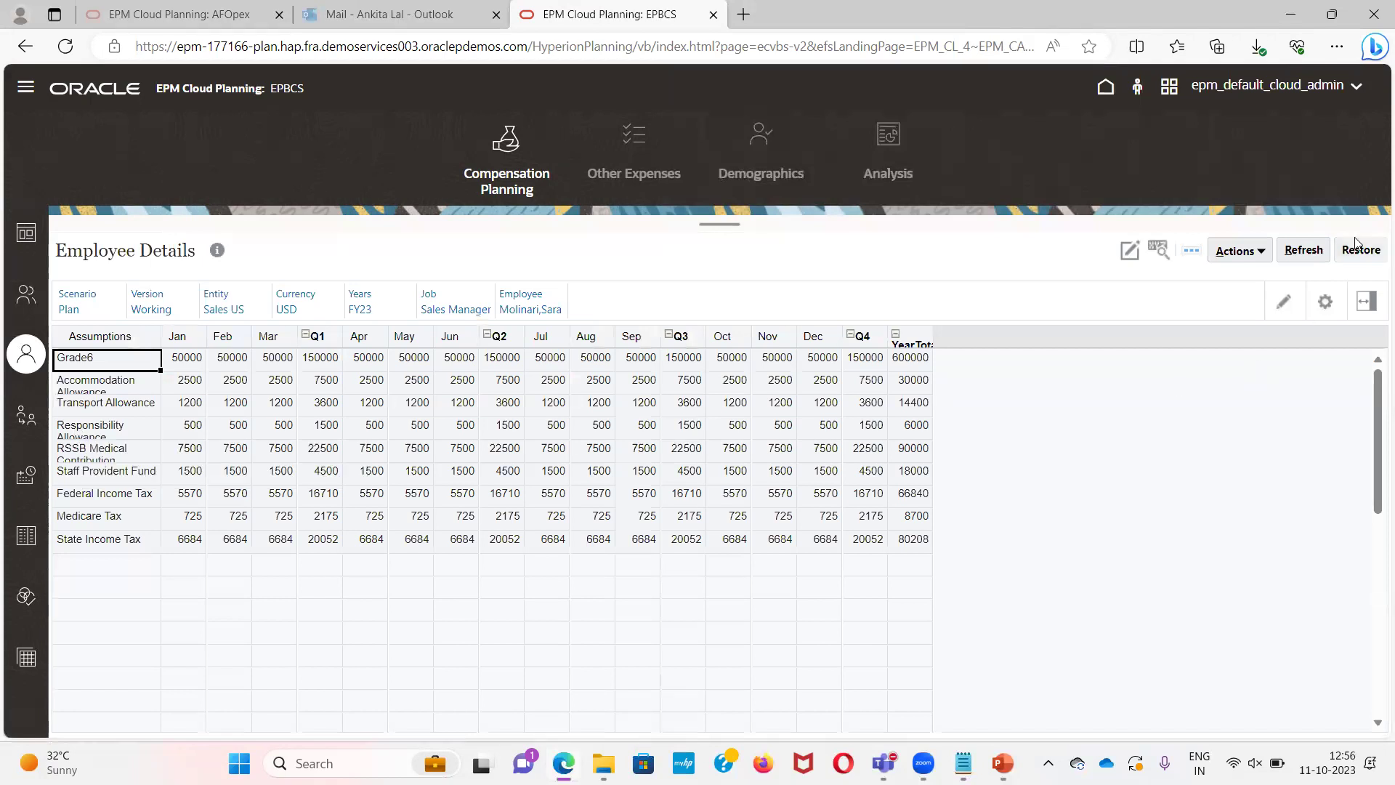
left_click(25, 298)
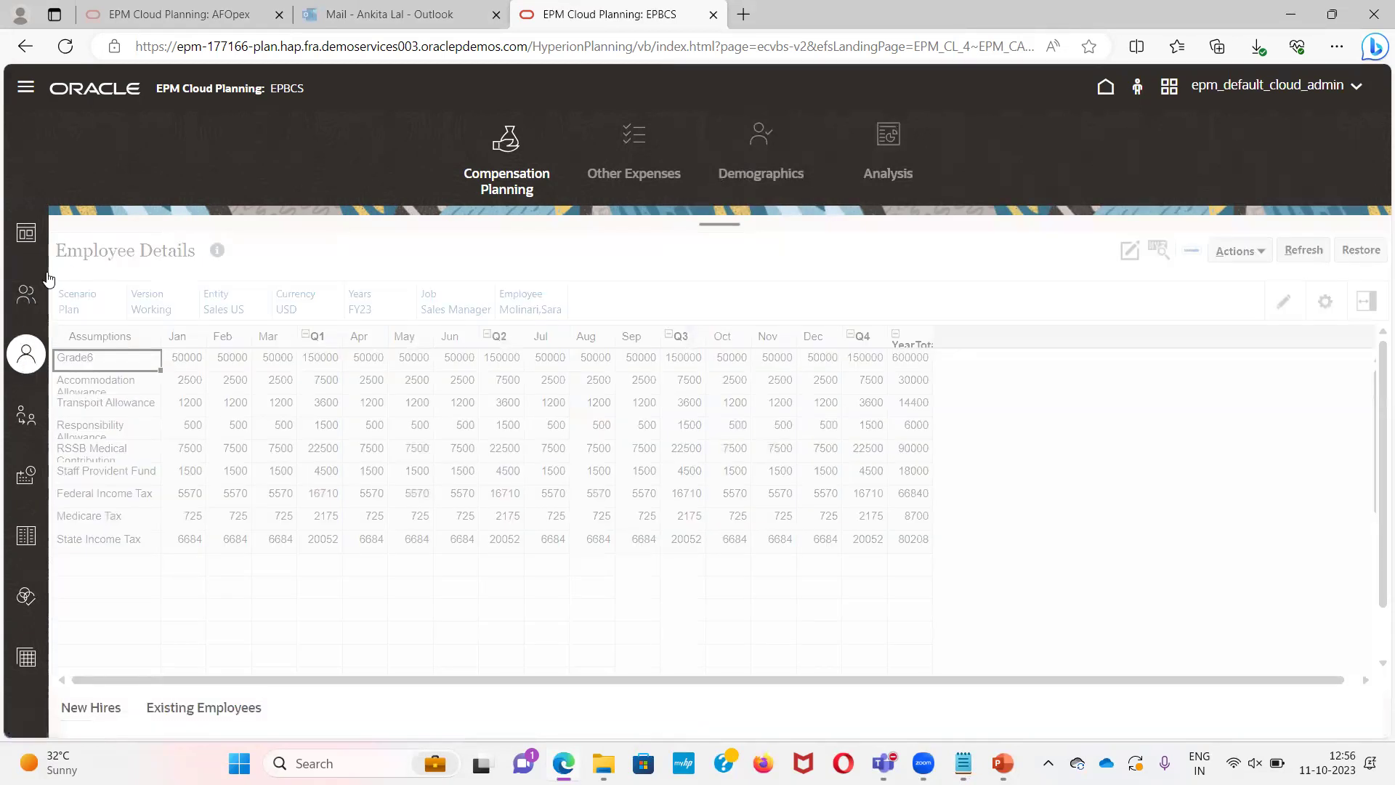
left_click(30, 298)
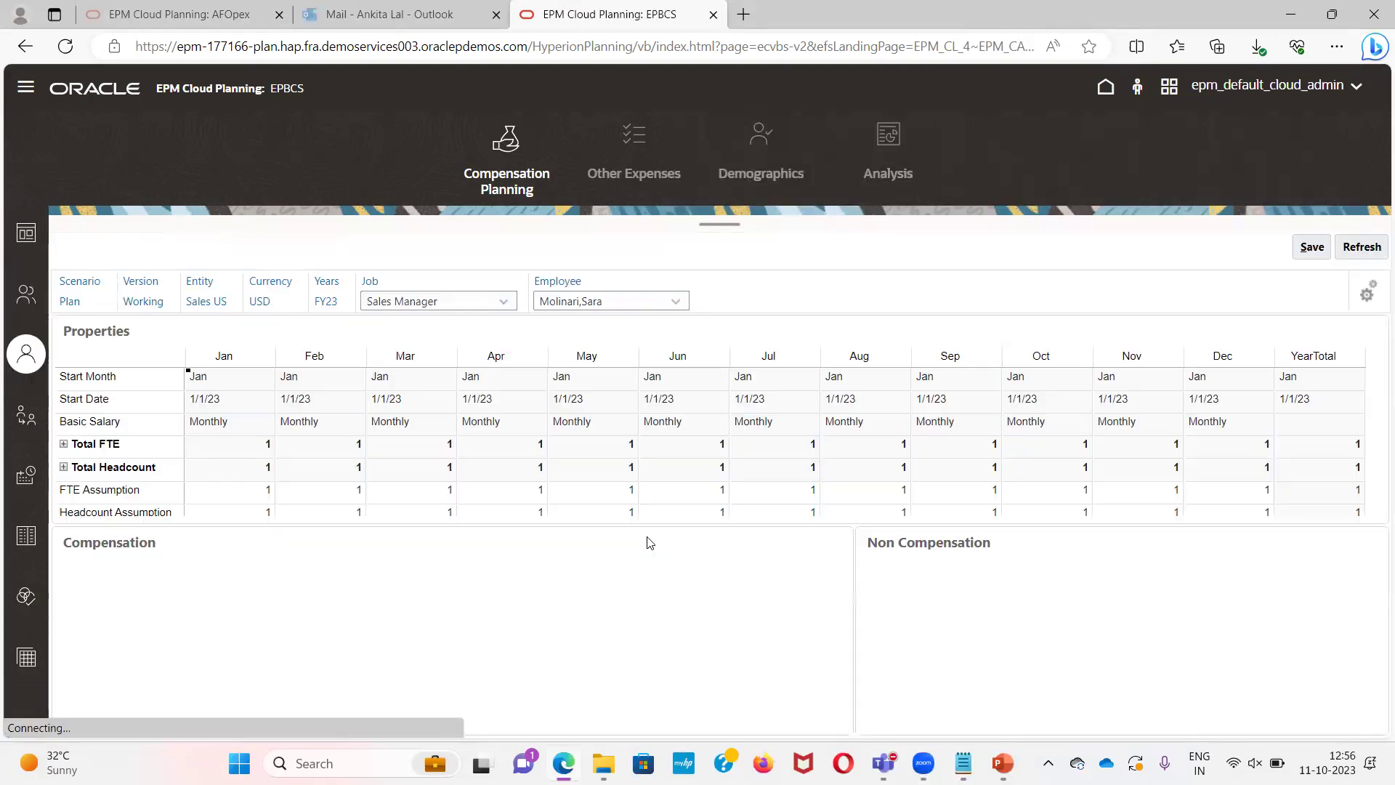
Set the Sales Manager's October Performance to Meet Expectation, checking the rating against the Notepad notes
scroll(860, 504, "down", 1)
scroll(860, 503, "down", 5)
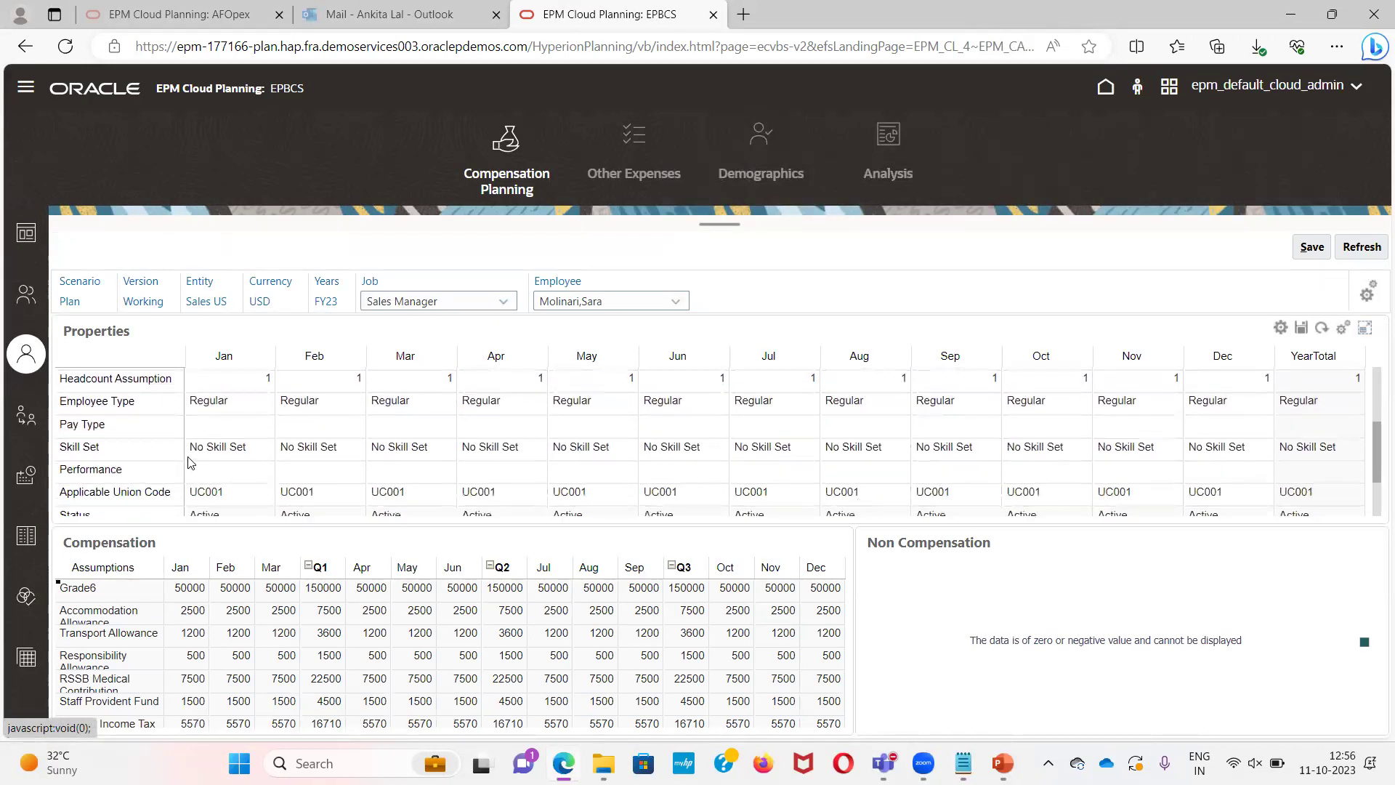
scroll(222, 465, "down", 2)
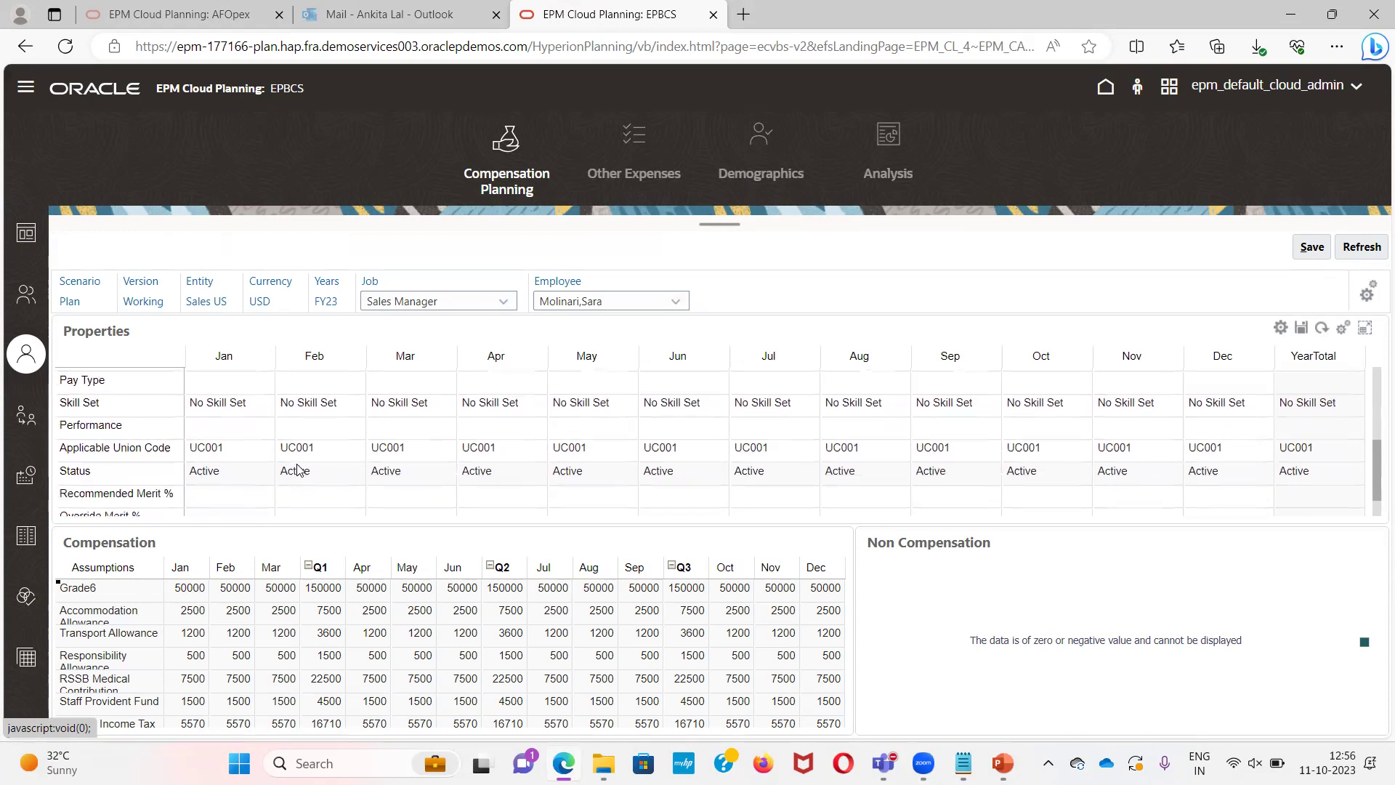
scroll(253, 492, "down", 1)
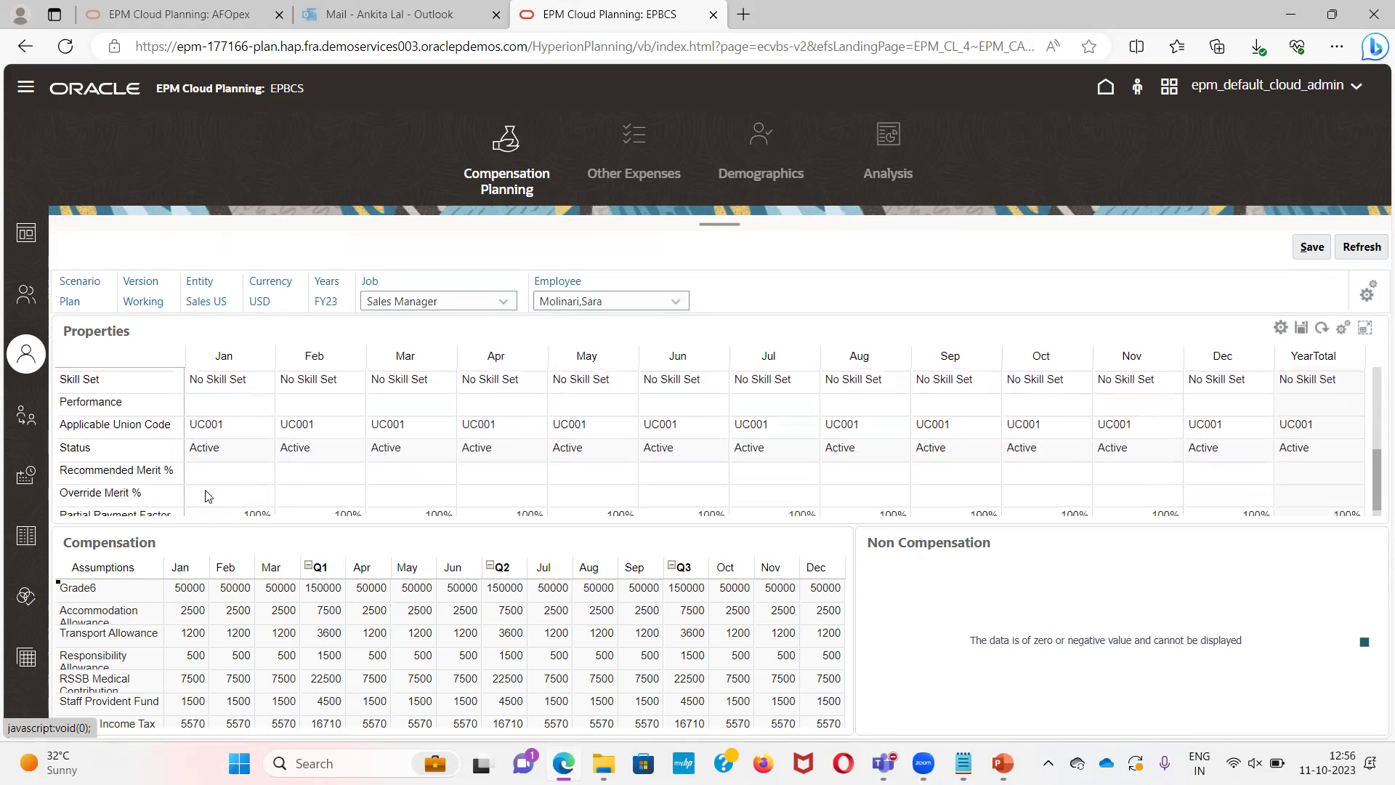
scroll(234, 491, "up", 1)
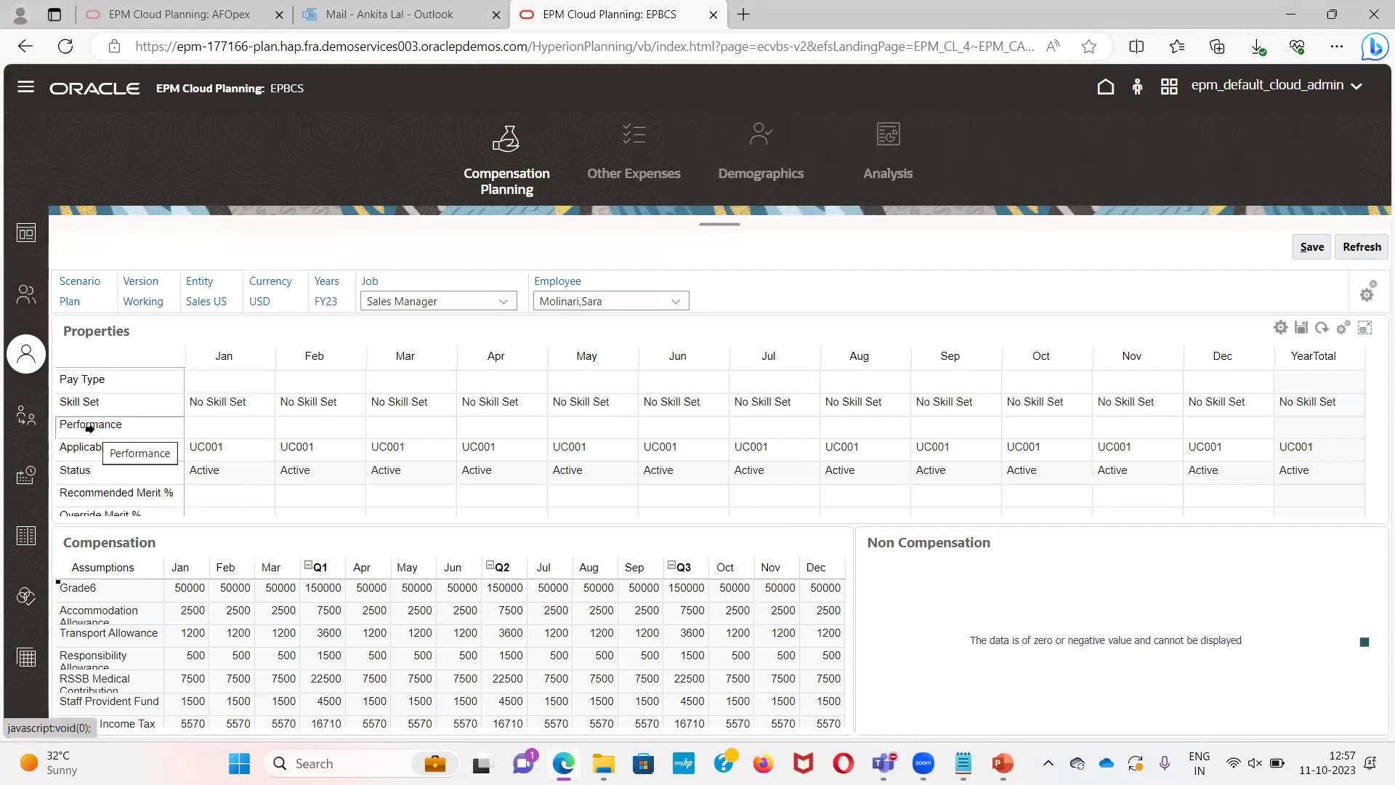
left_click(1032, 429)
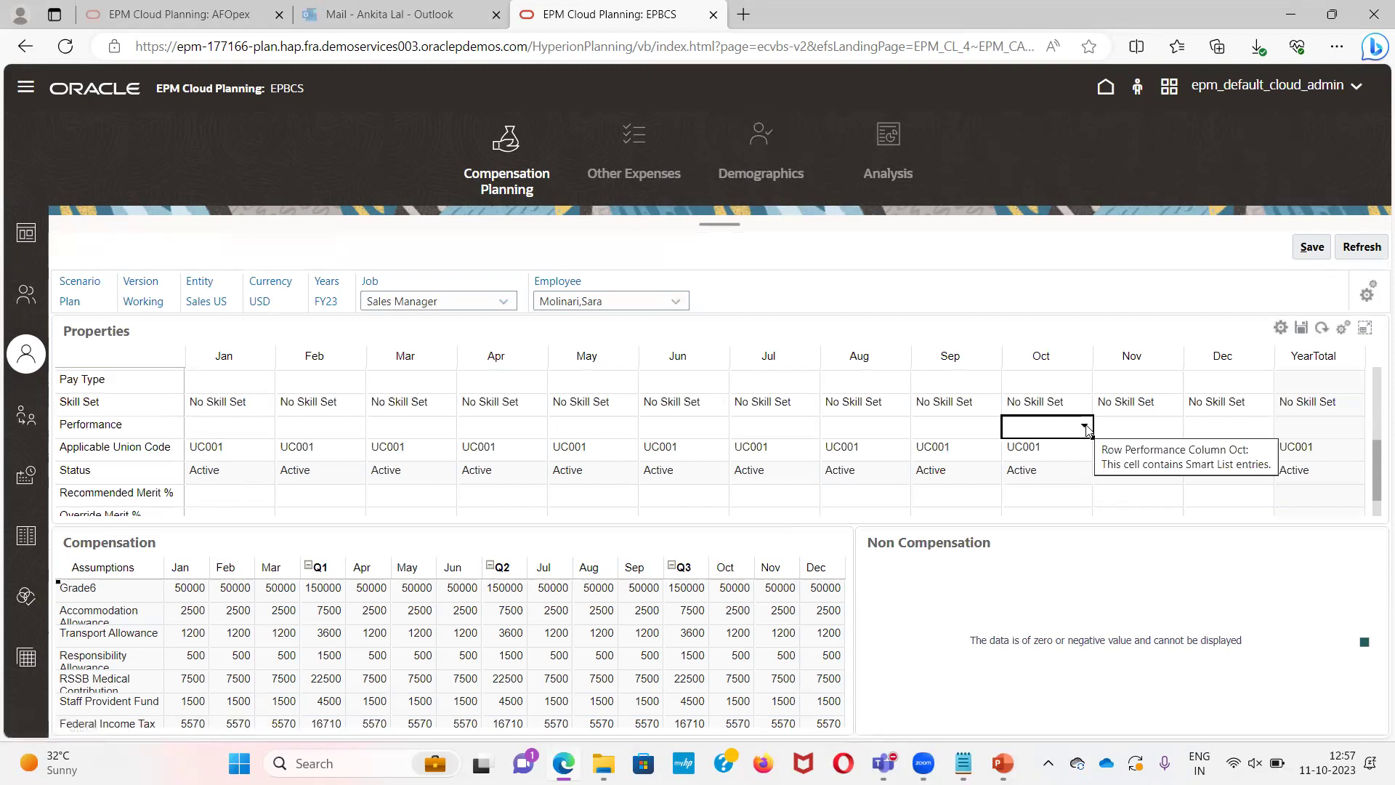
left_click(1086, 427)
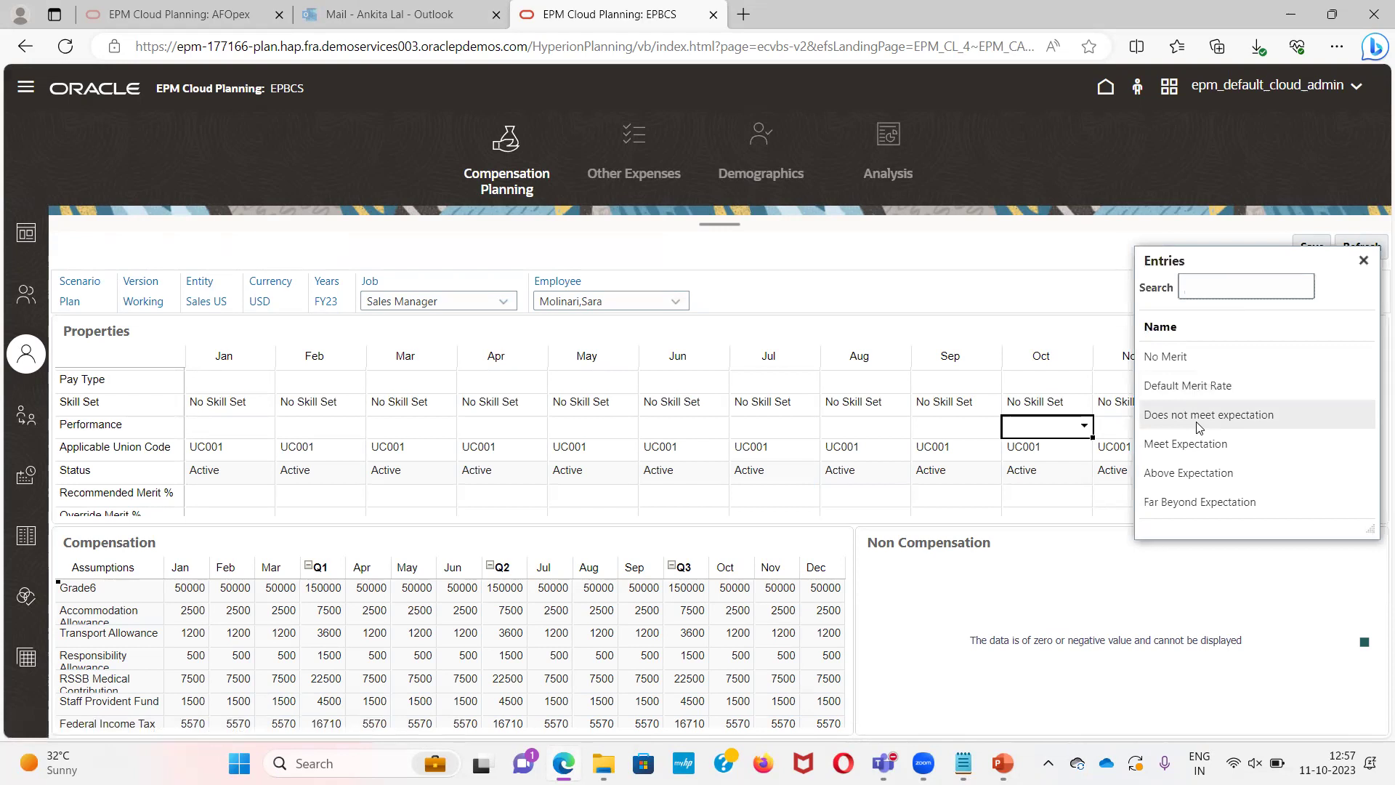
key("alt+Tab")
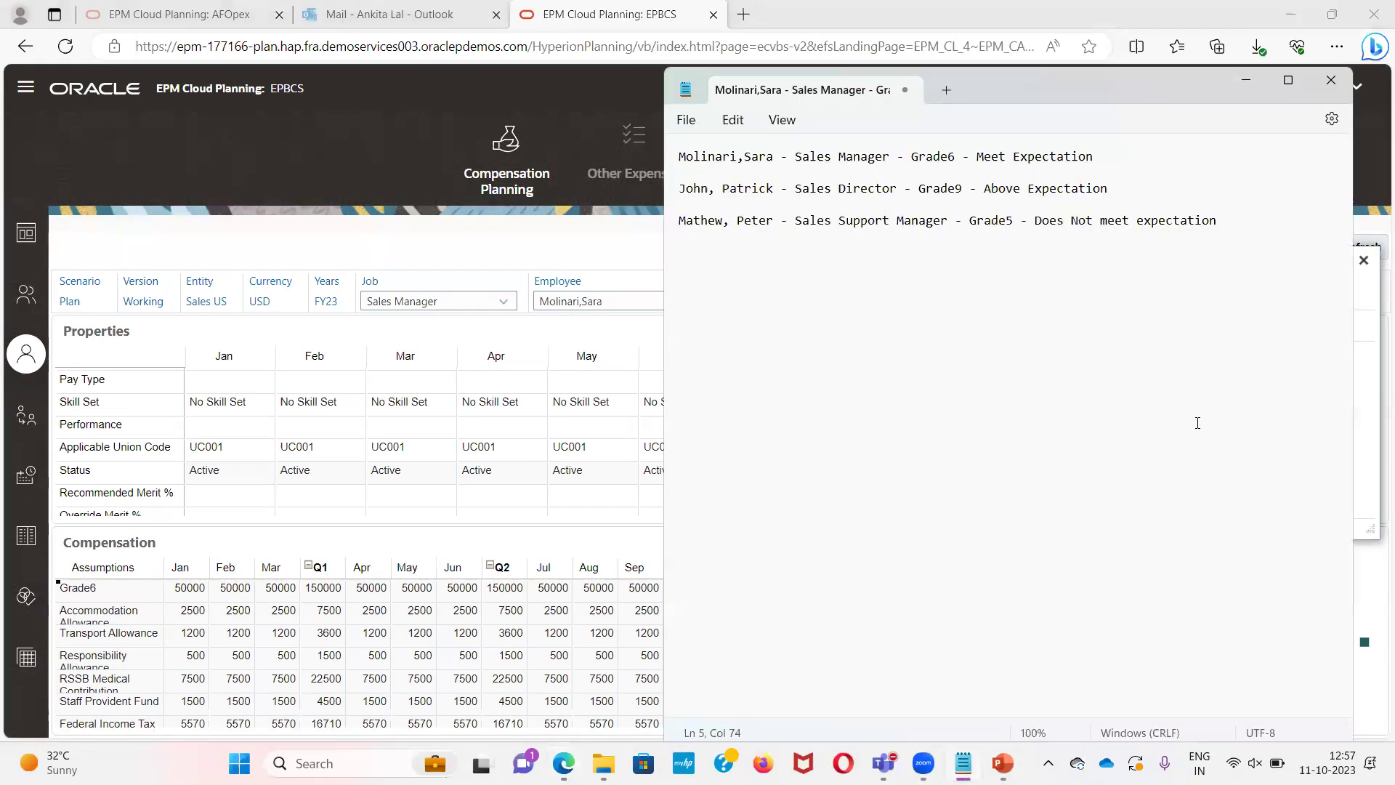
key("alt+Tab")
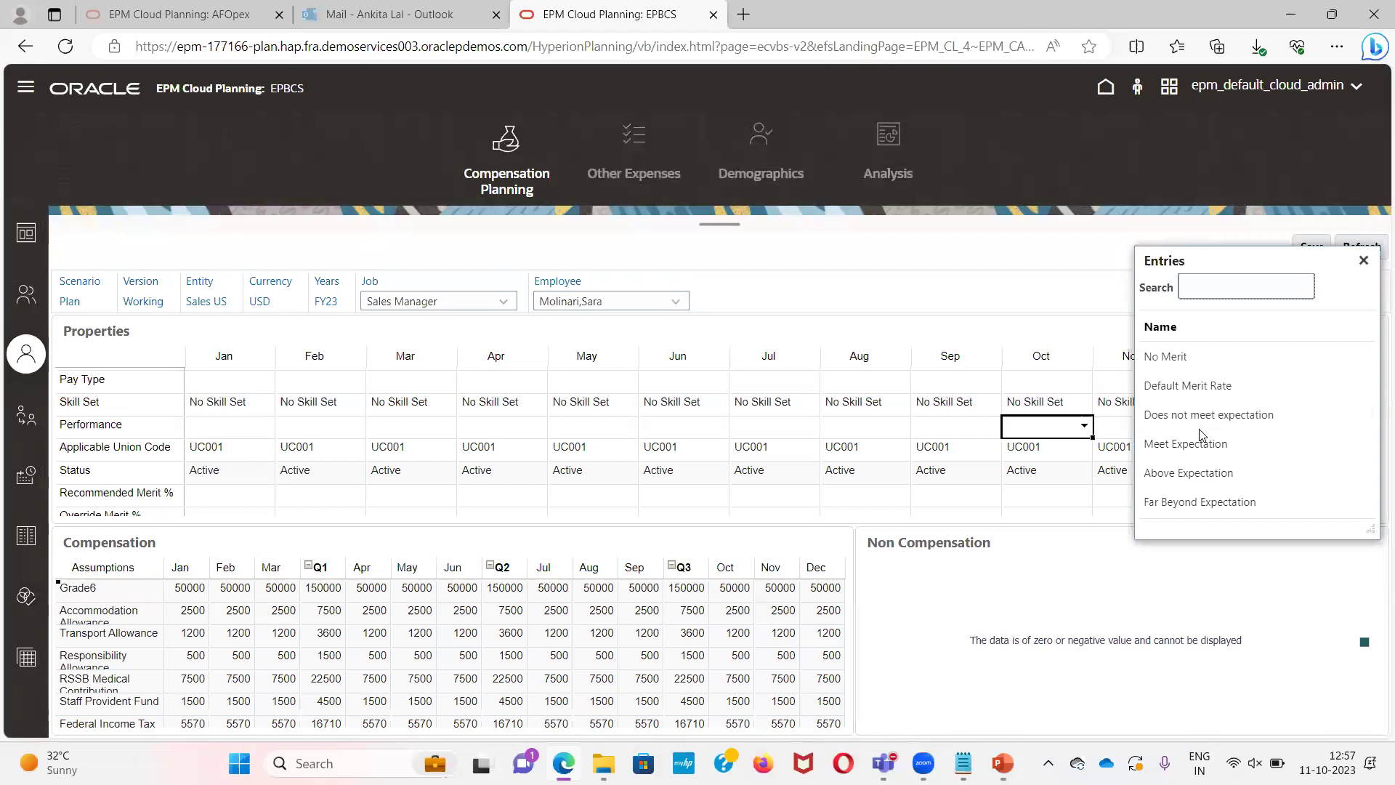
left_click(1201, 439)
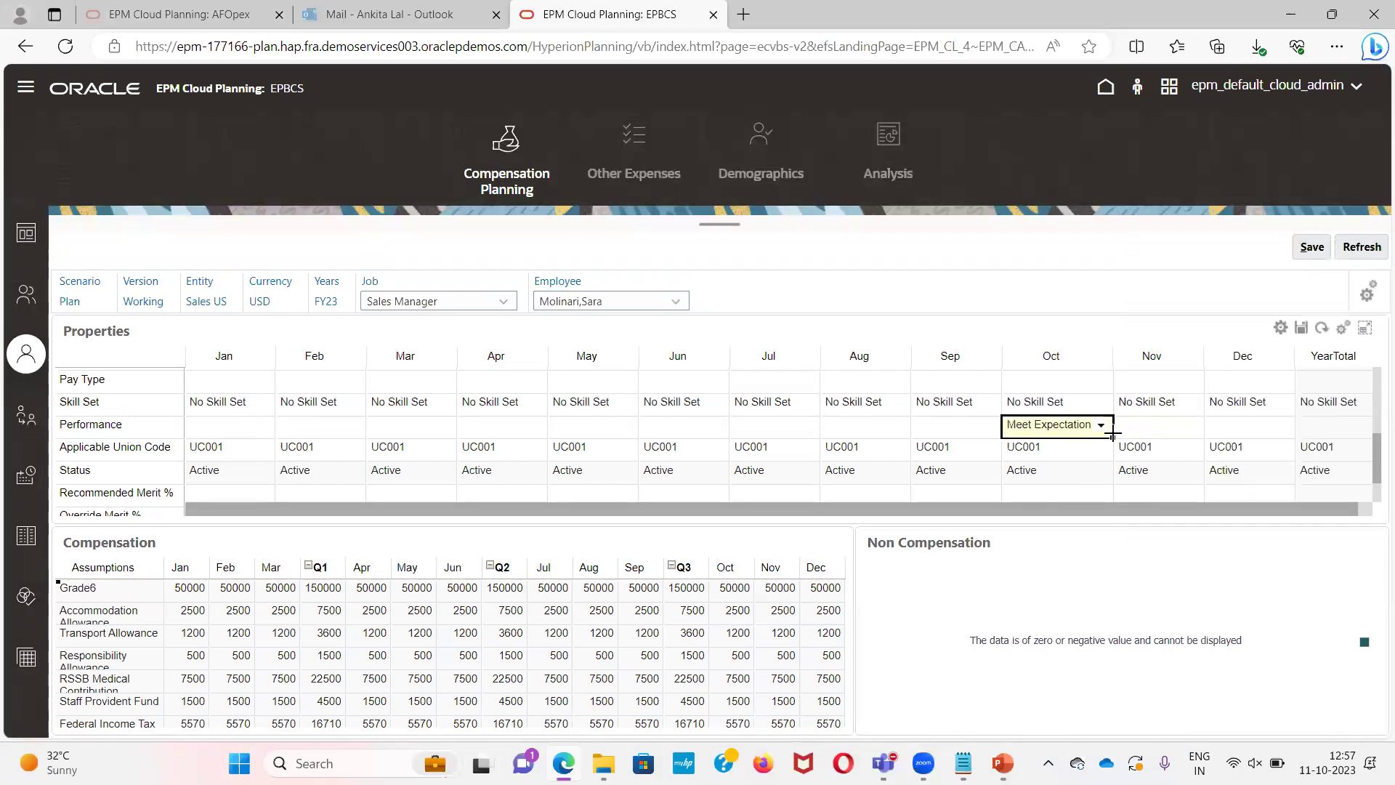
Copy the October Performance rating across November and December and save the employee's properties
left_click_drag(1113, 436, 1287, 436)
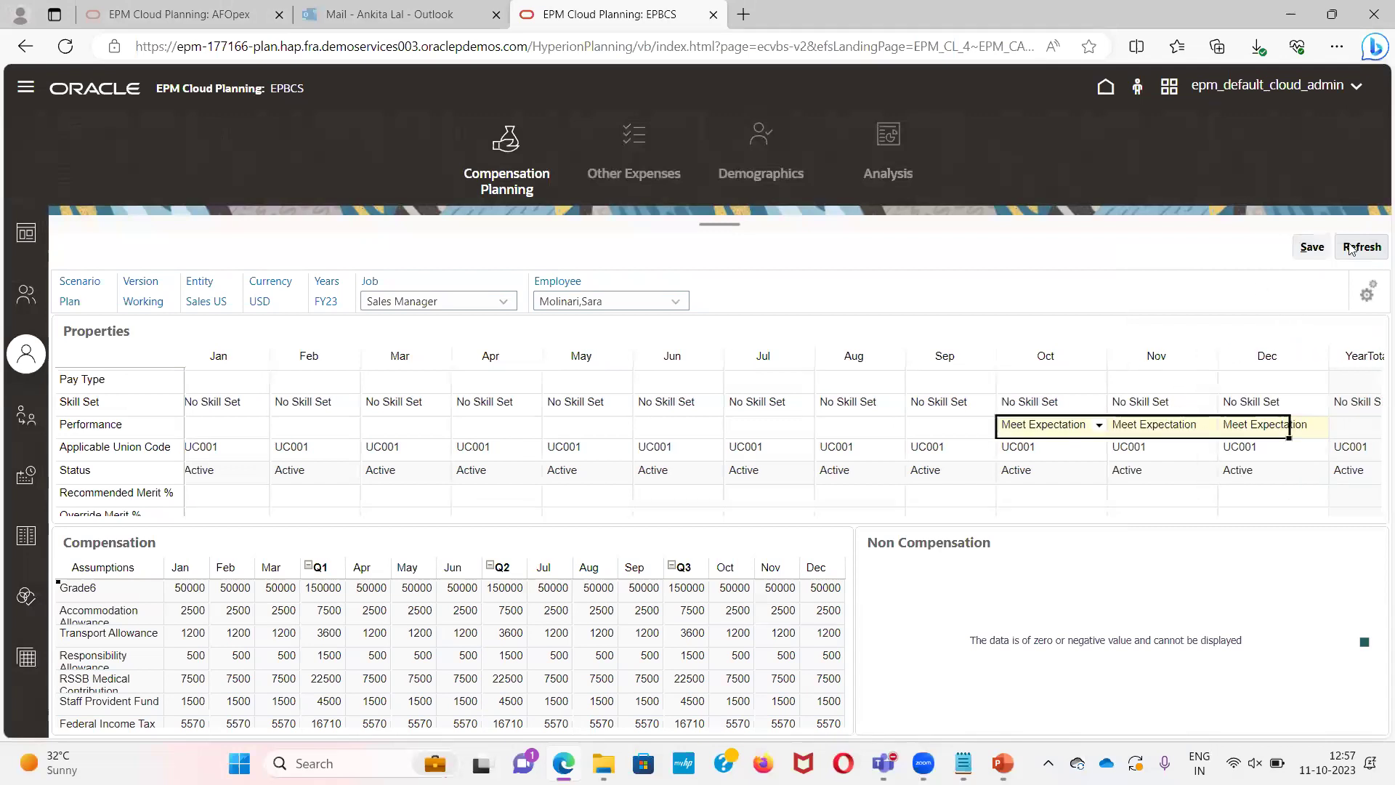
left_click(1308, 248)
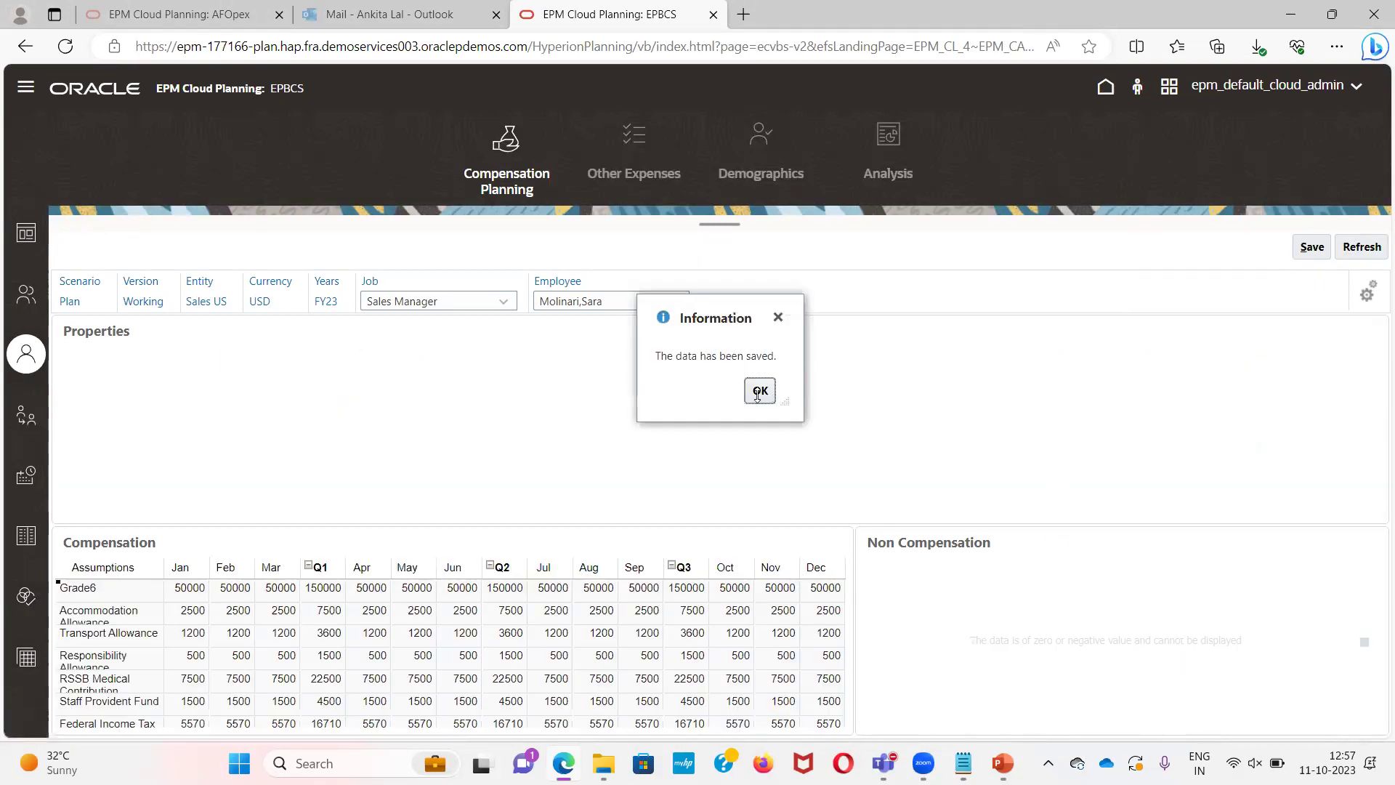
left_click(759, 392)
scroll(1048, 448, "down", 1)
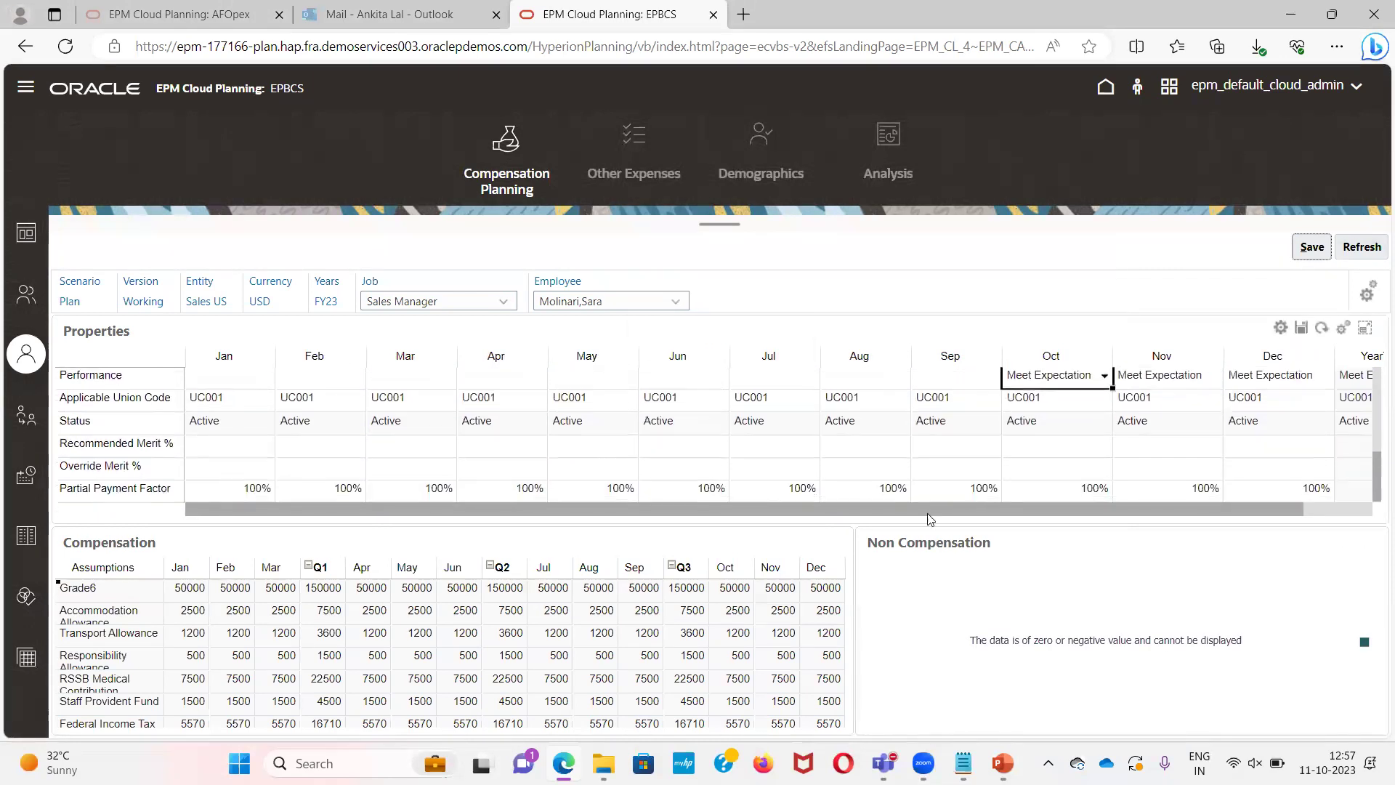
Open the Existing Employees list and run Synchronize Component Definition for the Sales Manager
left_click(20, 293)
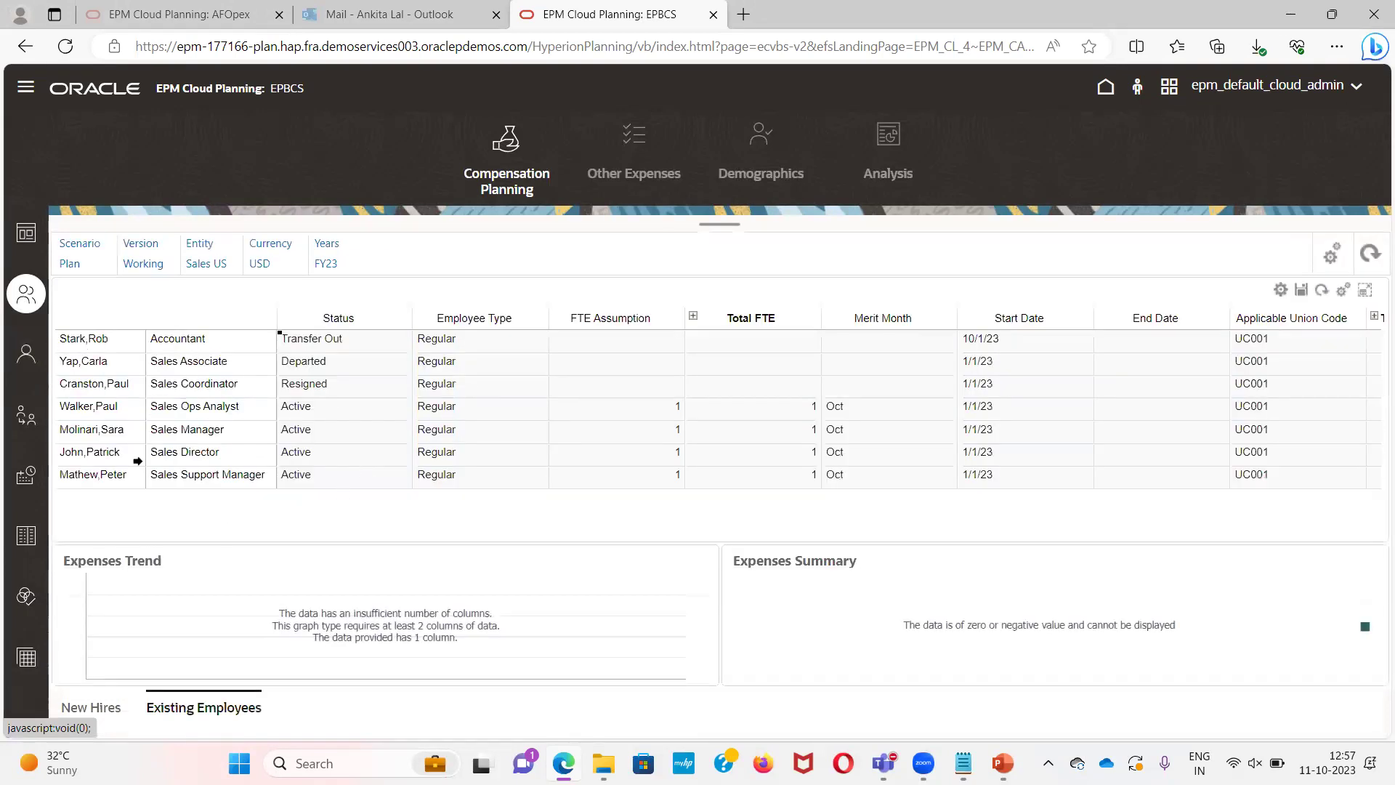
right_click(258, 430)
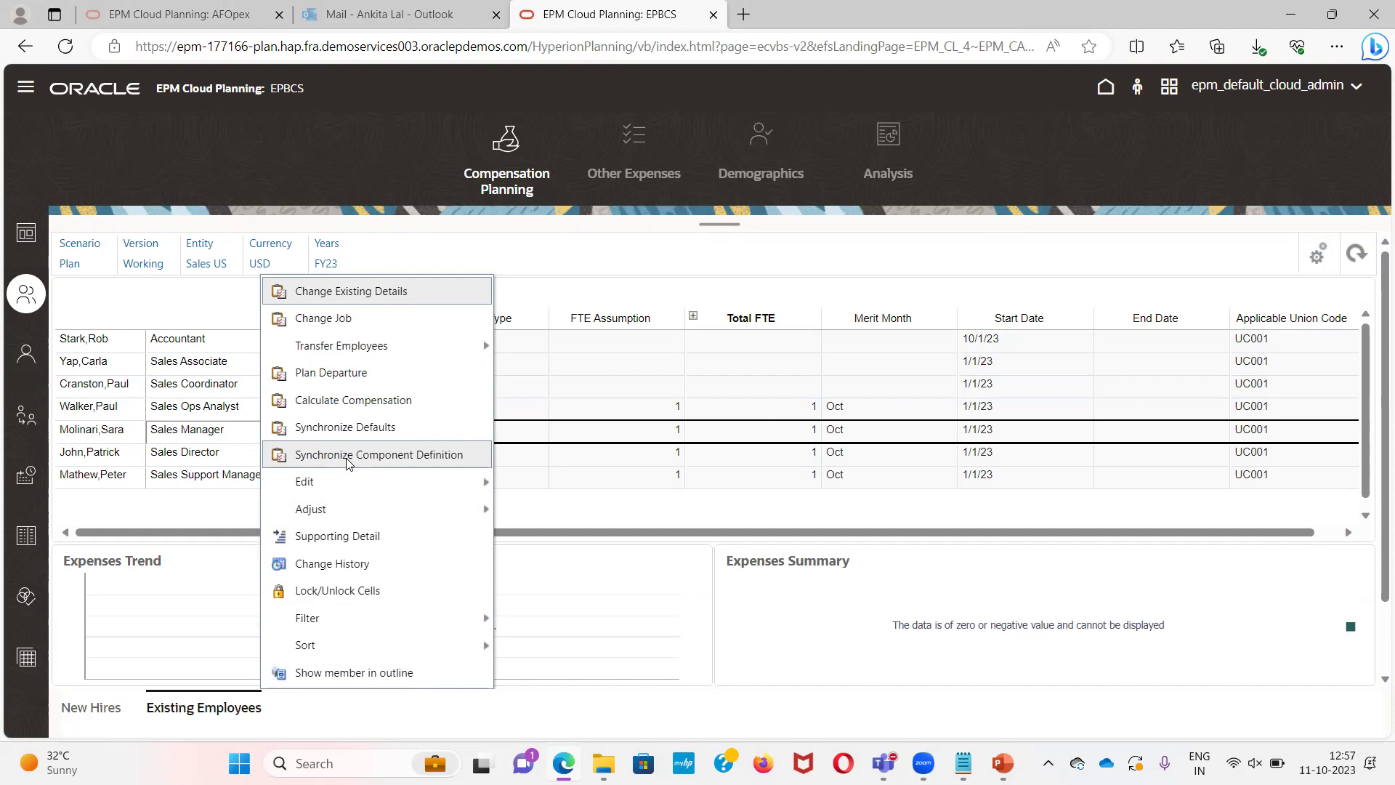
left_click(983, 501)
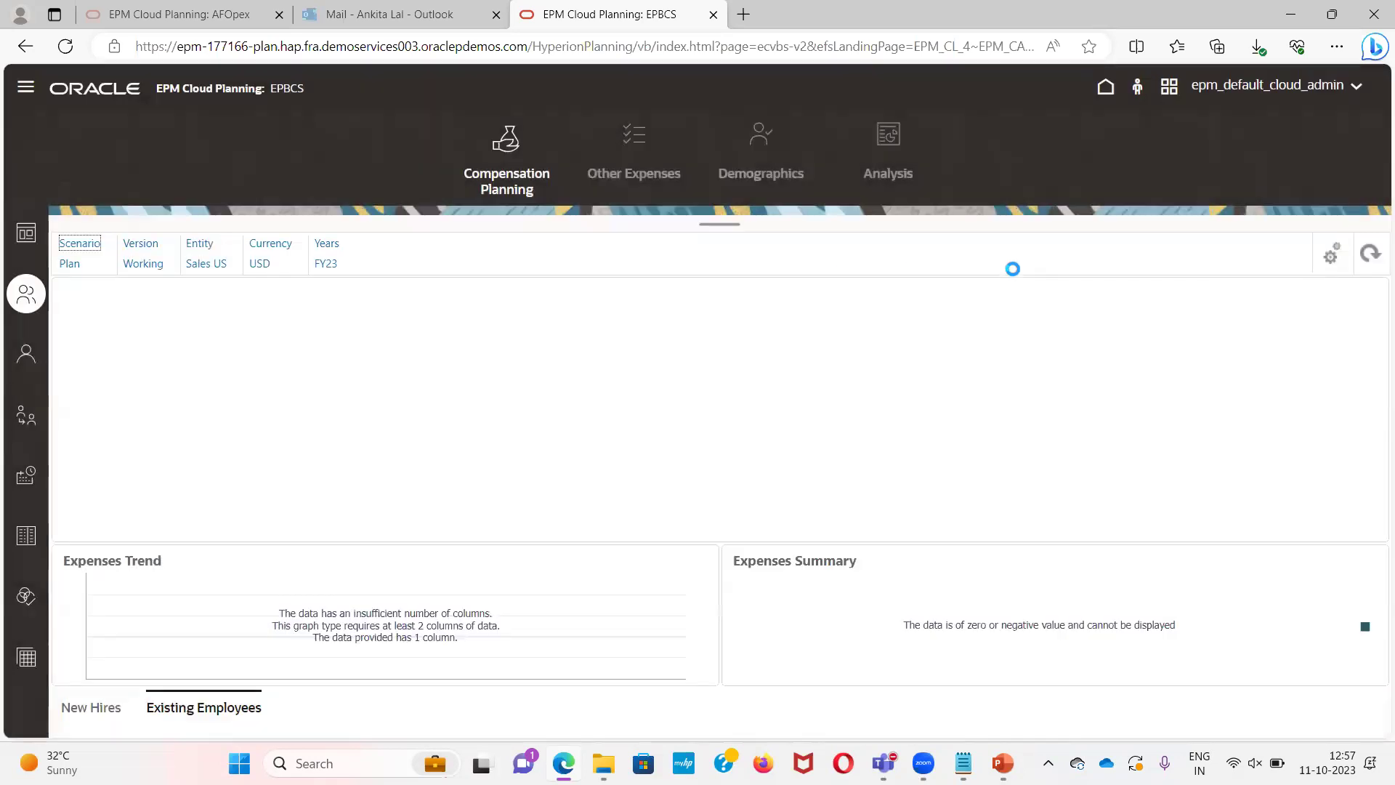
left_click(788, 386)
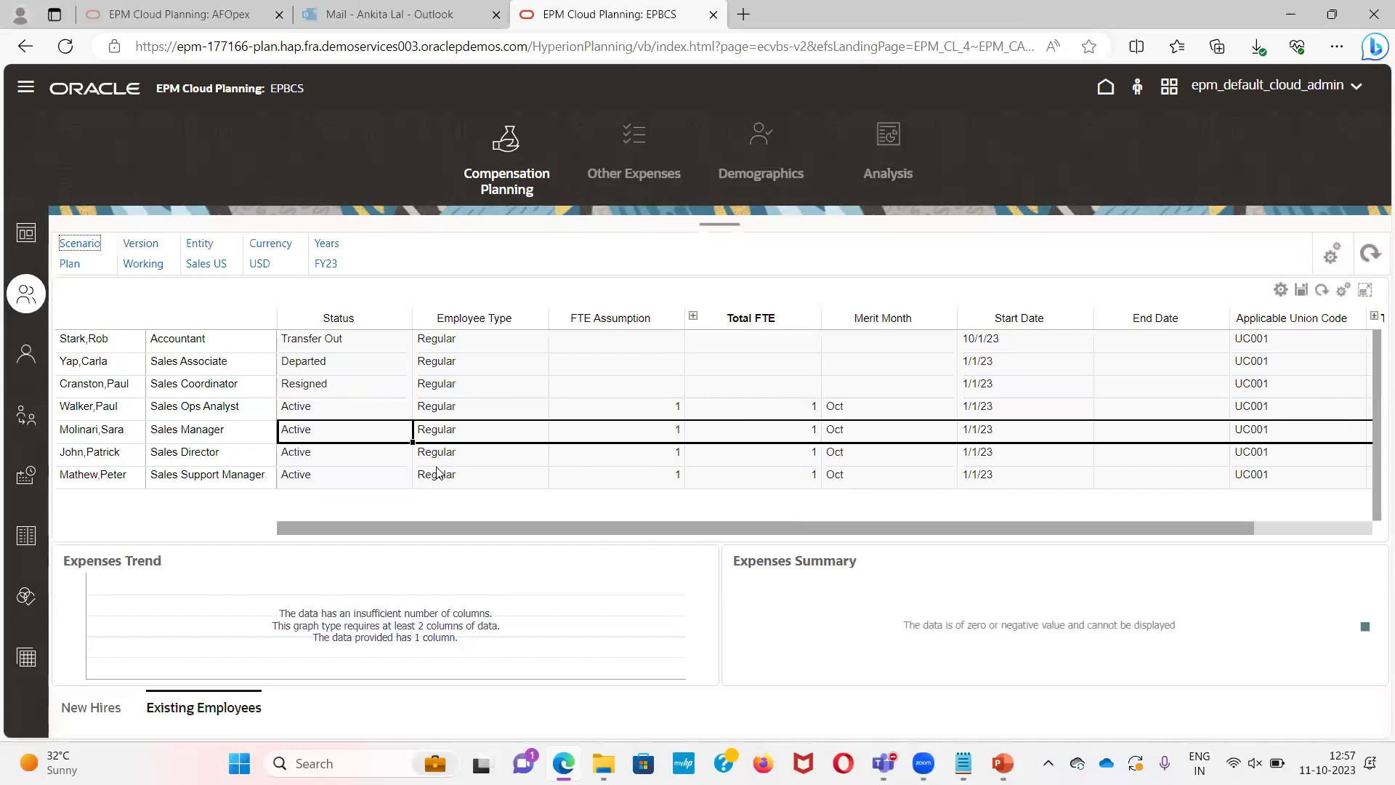
Run Synchronize Defaults for the Sales Manager's row in the Existing Employees list
right_click(168, 434)
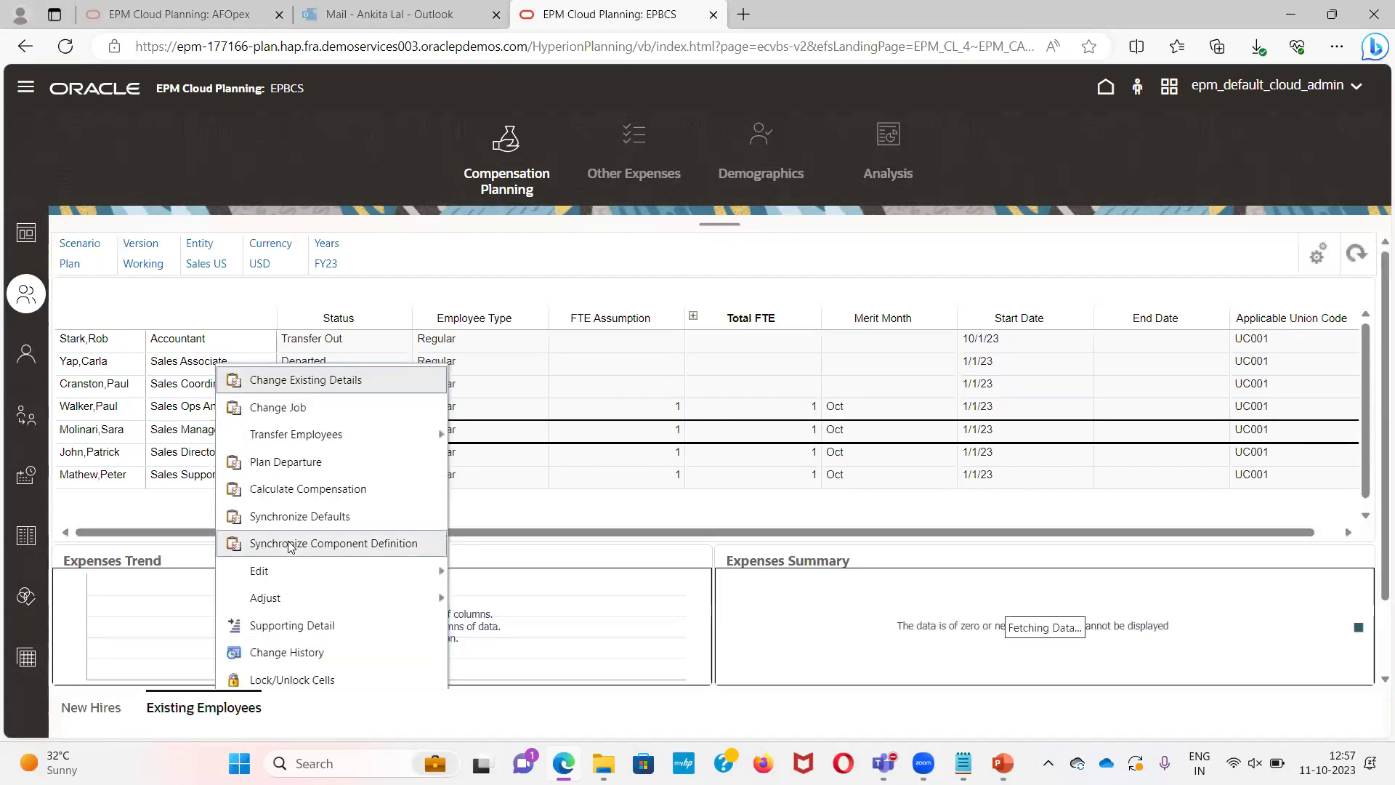
mouse_move(293, 511)
left_click(299, 427)
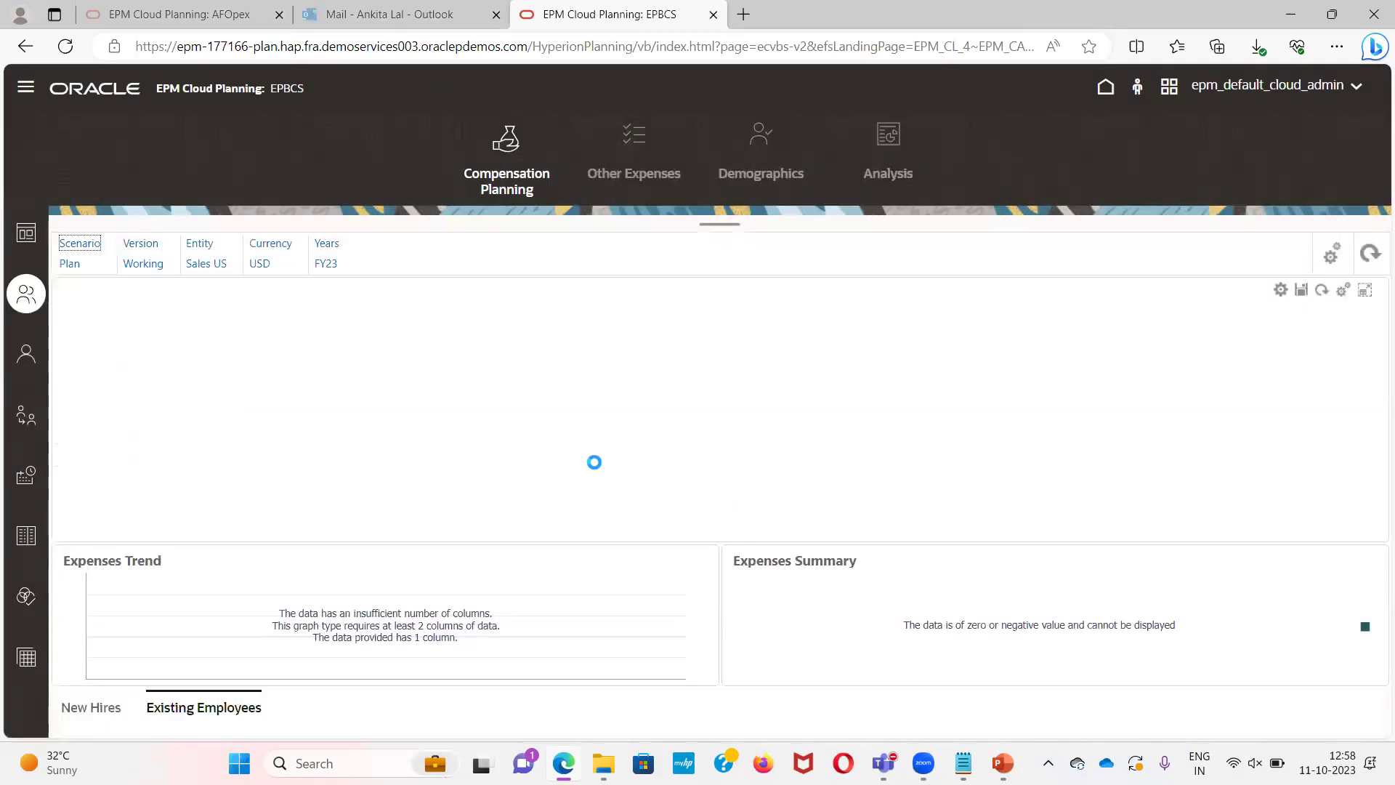
left_click(786, 375)
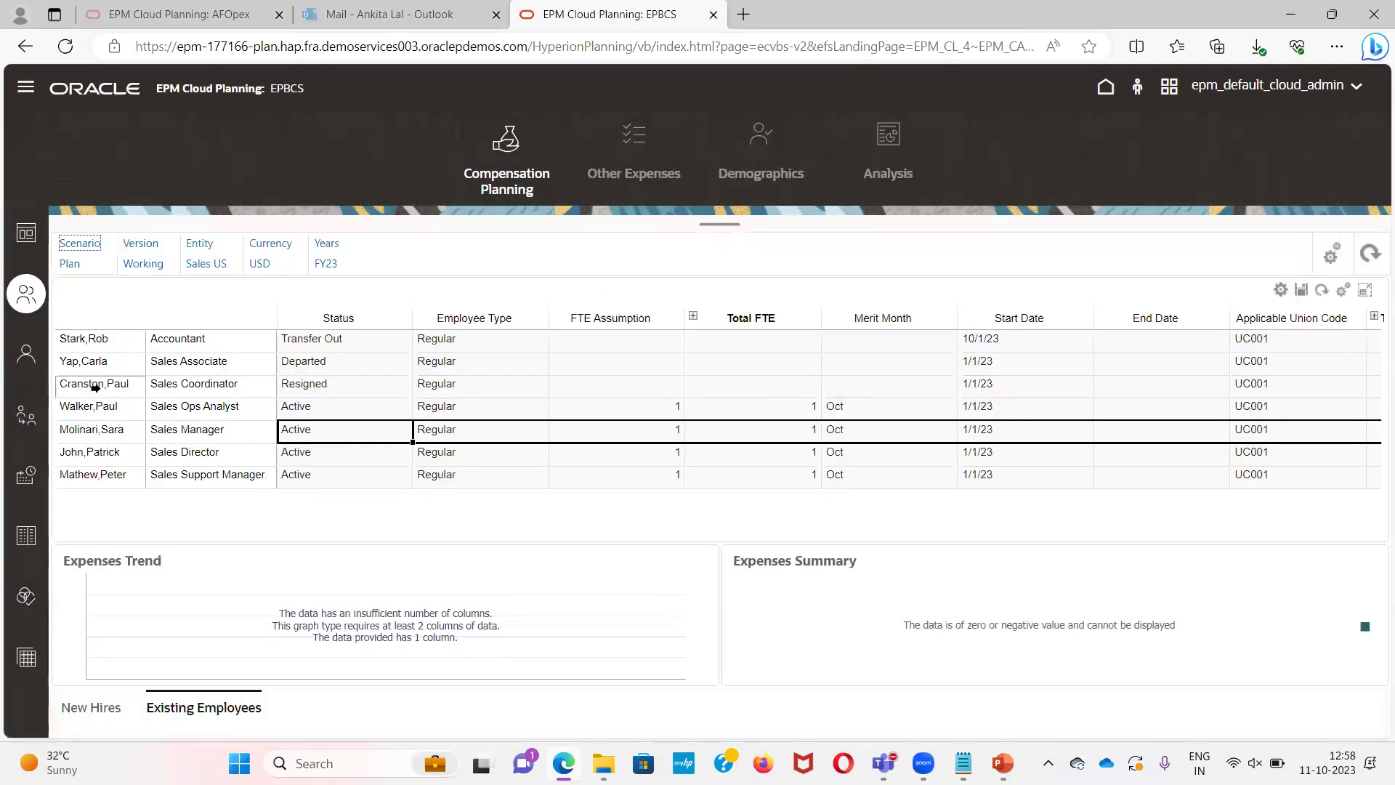
Run Calculate Compensation on the Sales Manager's row and dismiss the information dialog
right_click(418, 432)
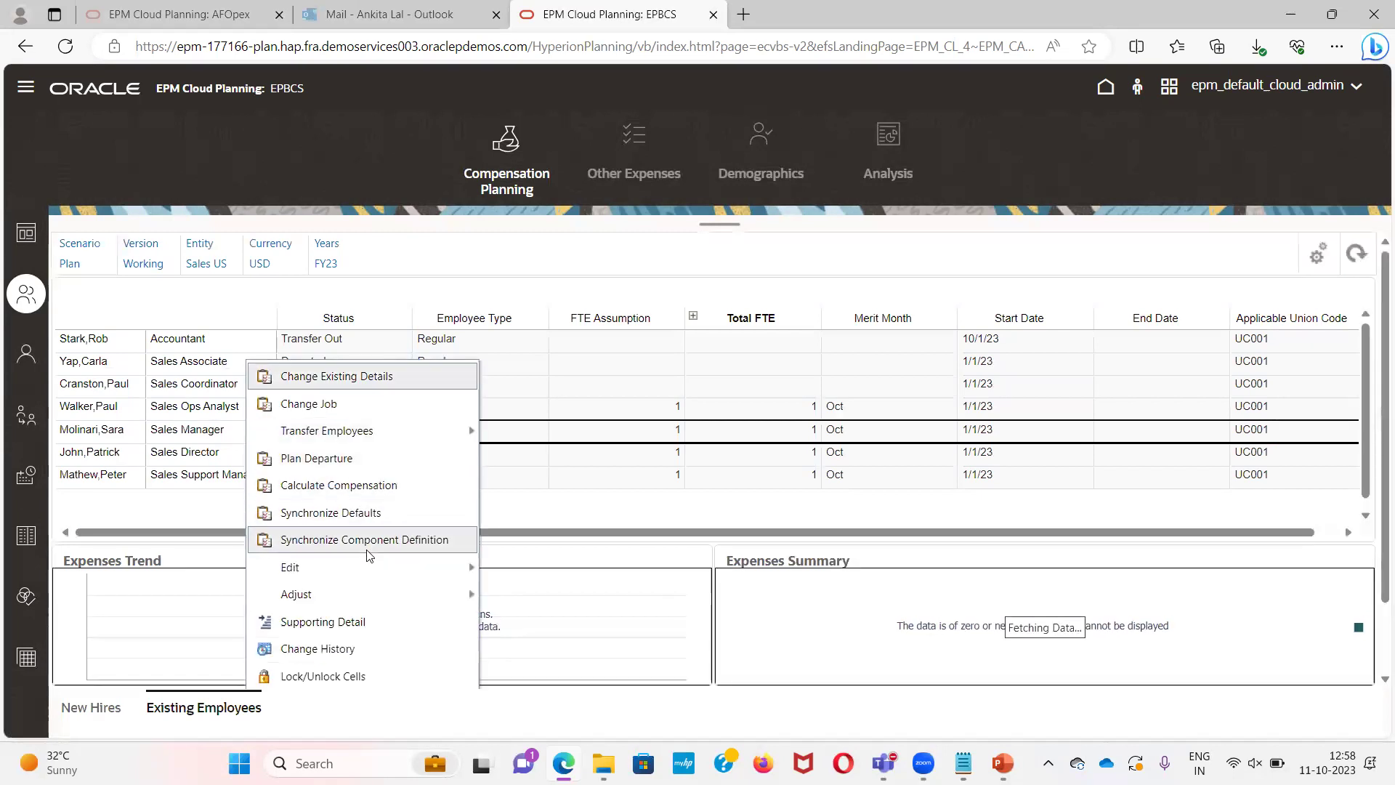
left_click(338, 400)
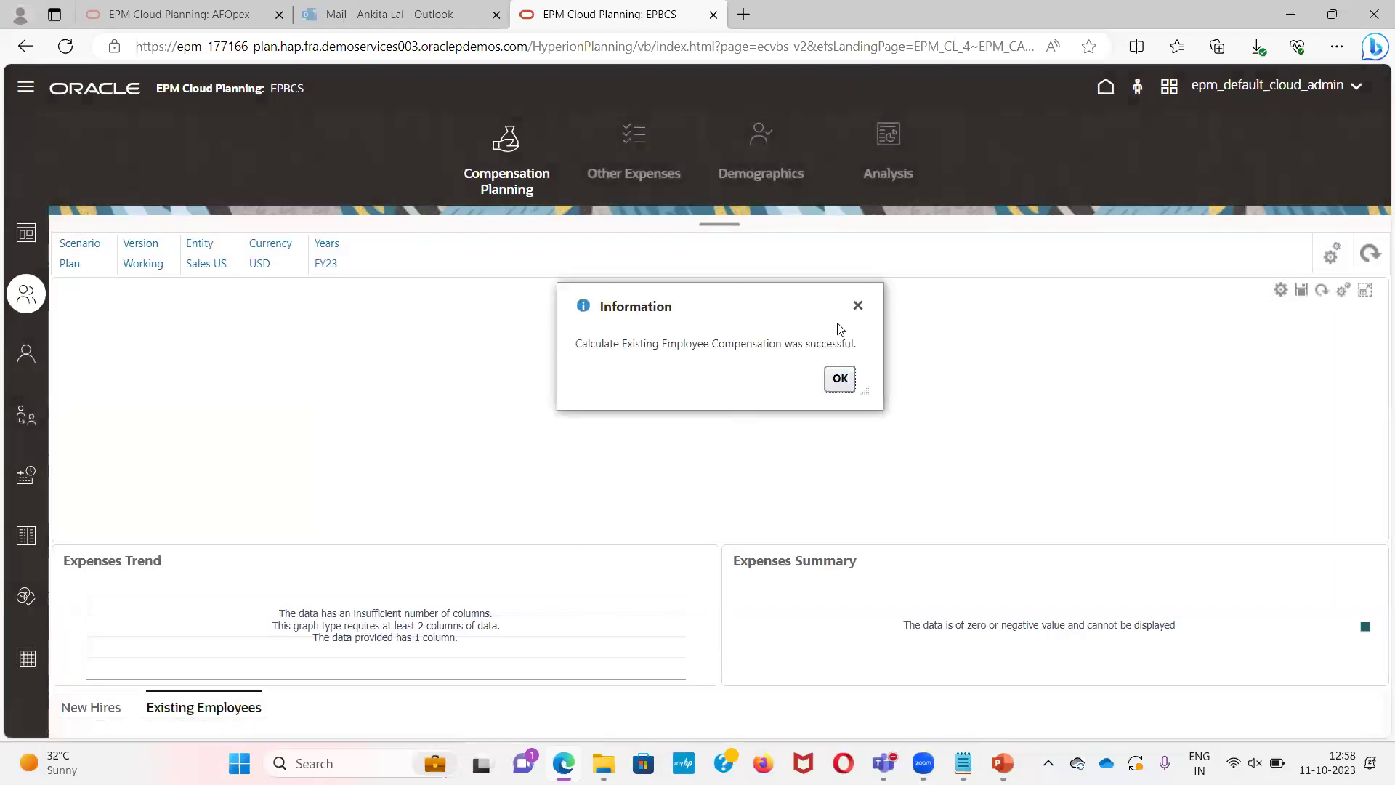
left_click(840, 378)
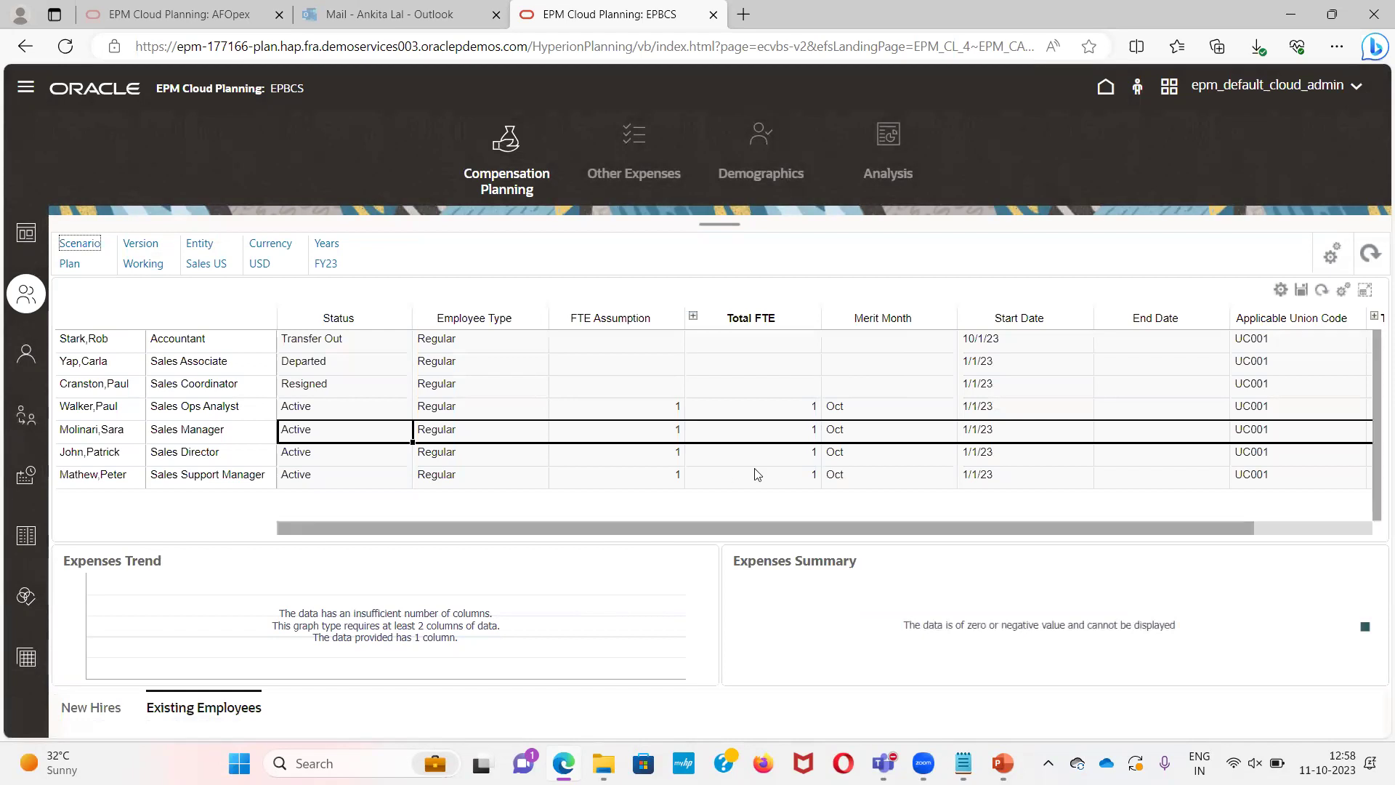
Return to the Employee Details page and set its Job to Sales Manager
left_click(24, 356)
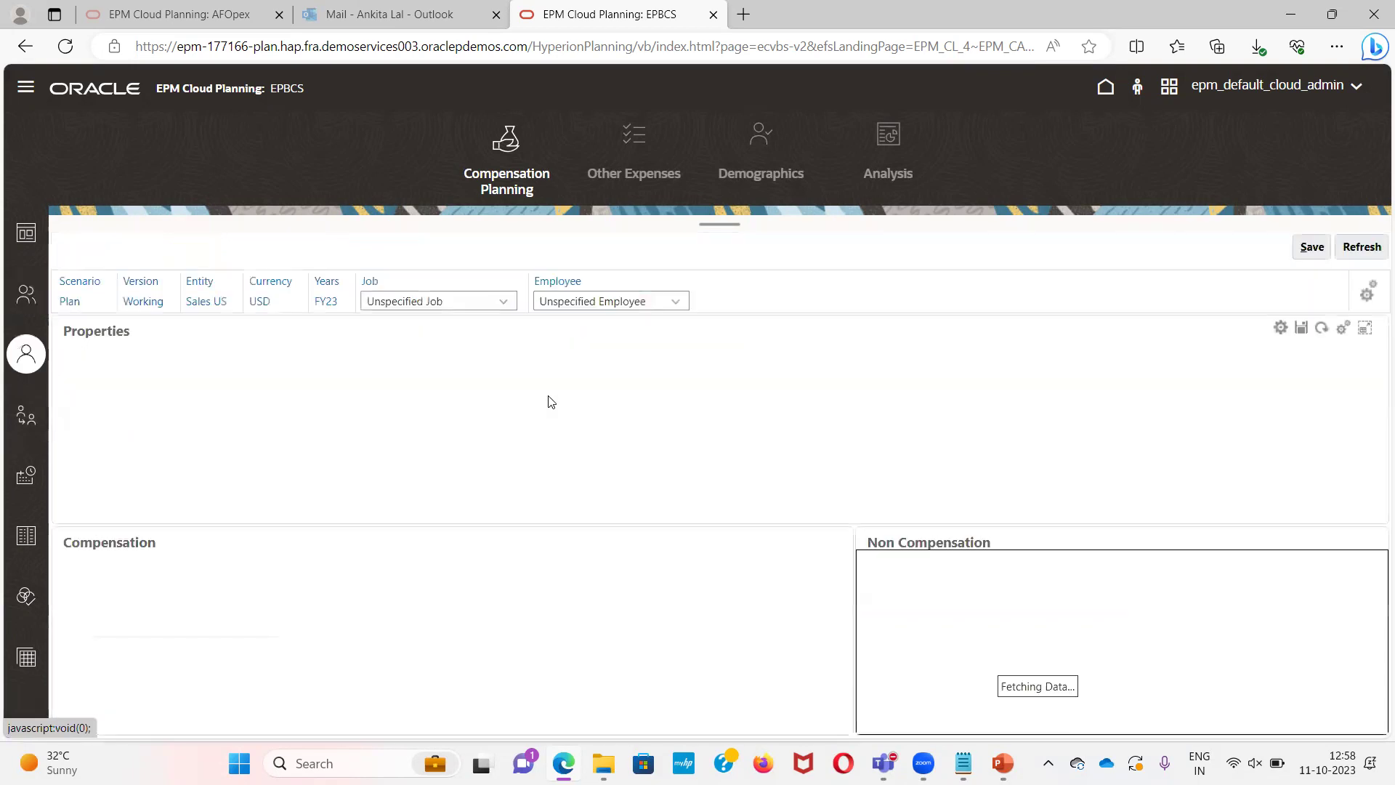
left_click(468, 302)
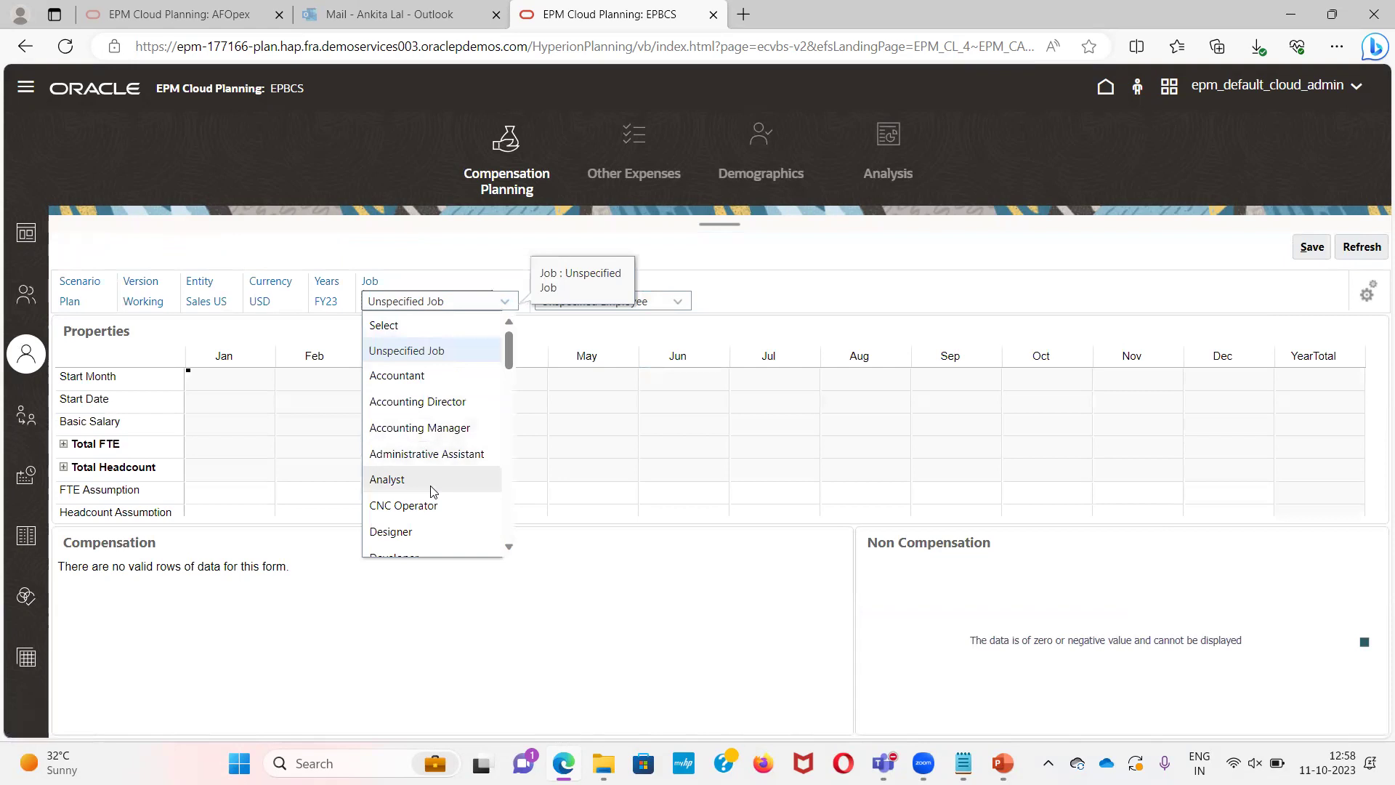
scroll(431, 491, "down", 4)
scroll(431, 491, "down", 3)
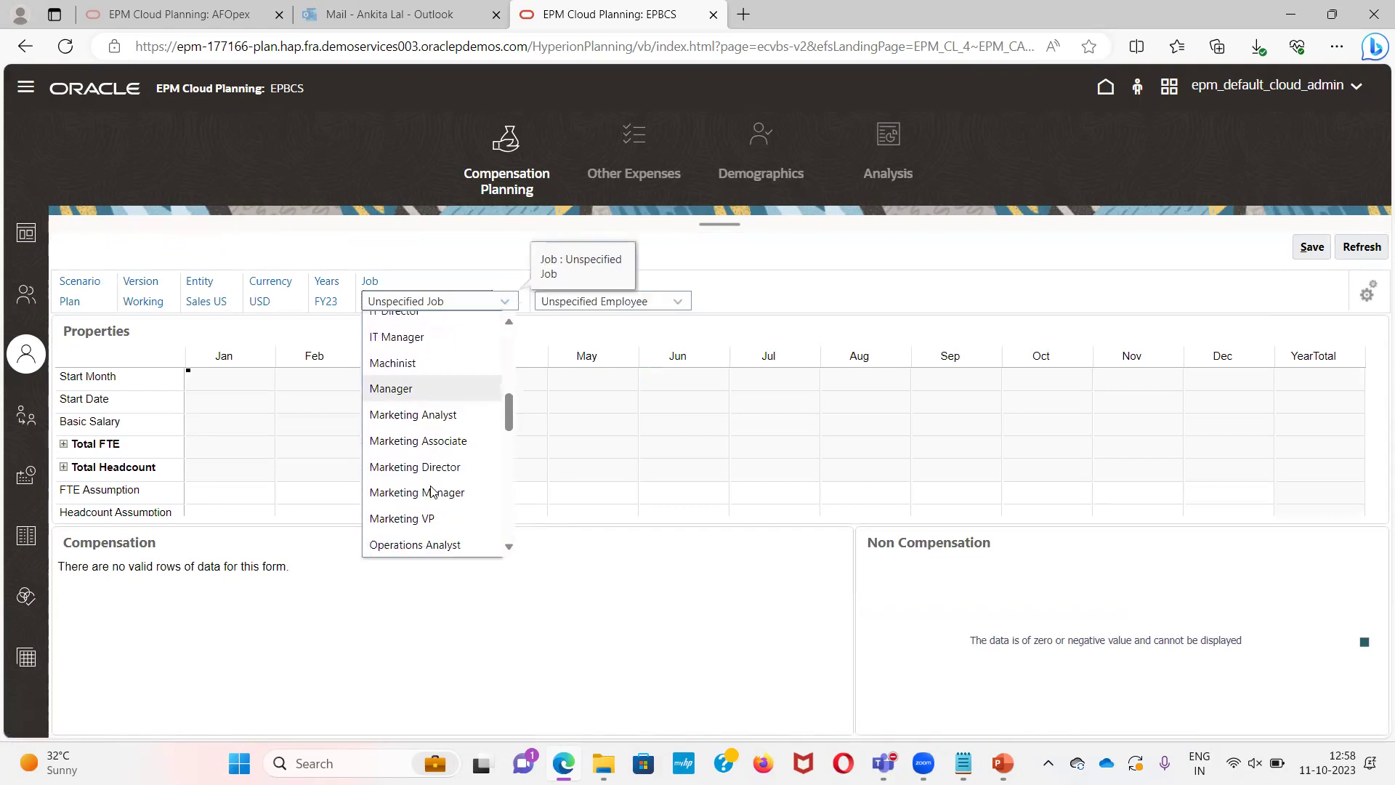
scroll(431, 491, "down", 5)
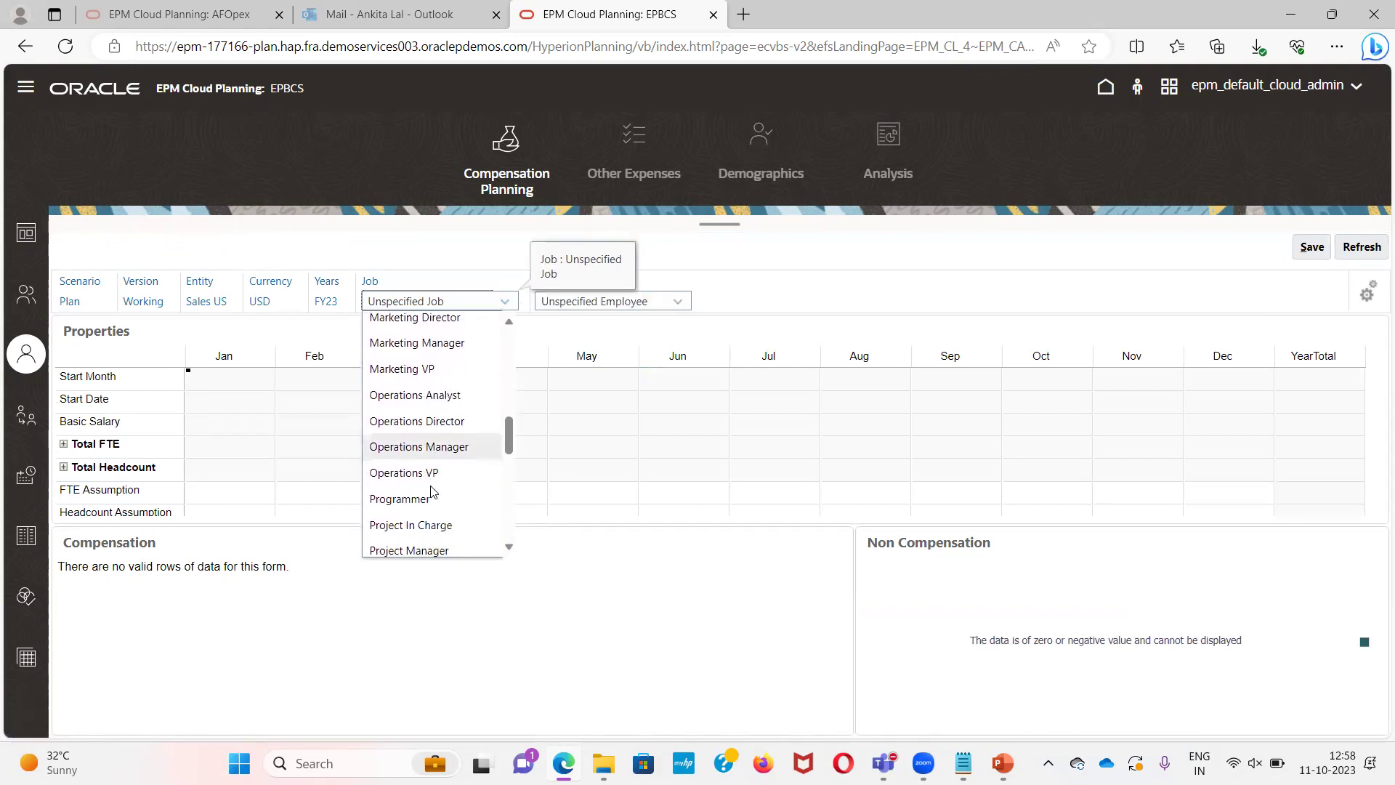
scroll(432, 490, "down", 1)
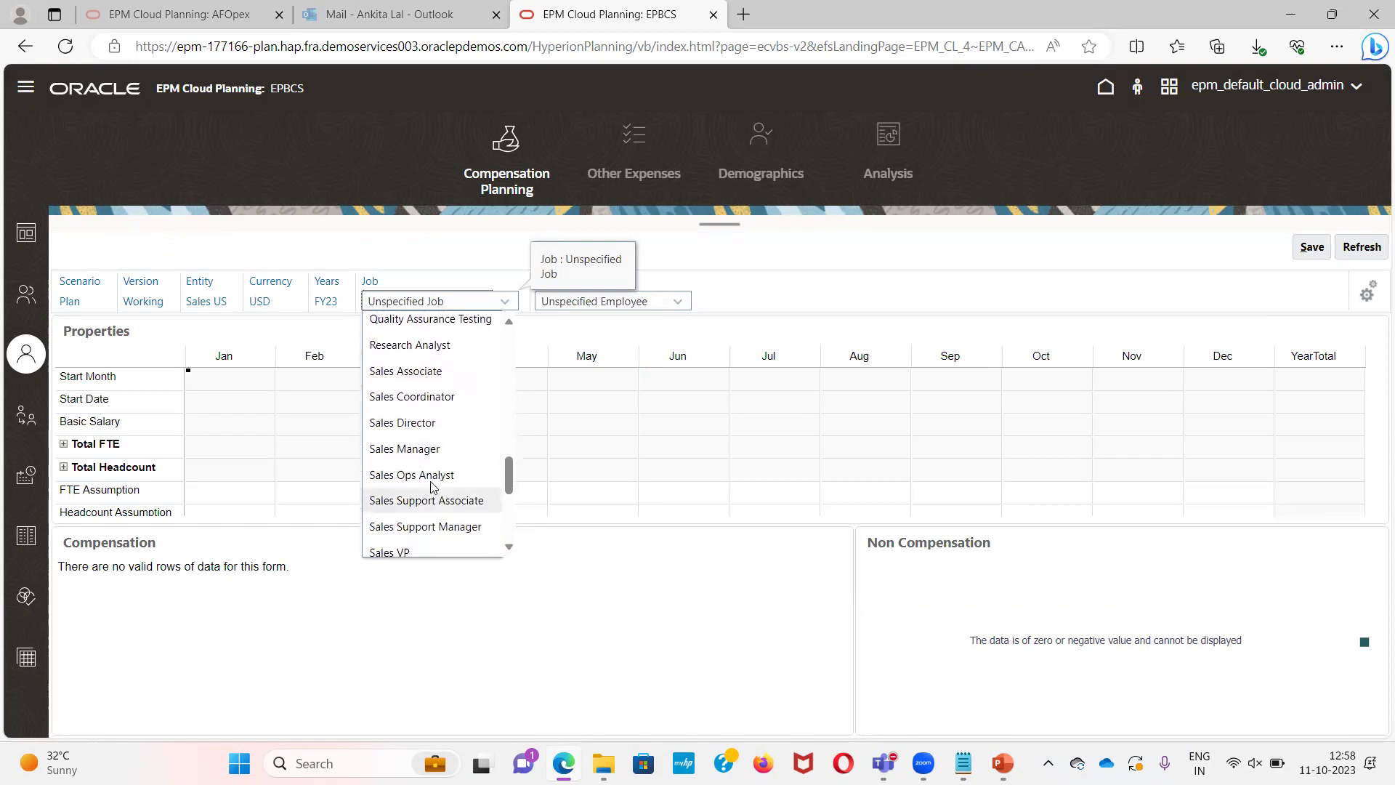
left_click(406, 446)
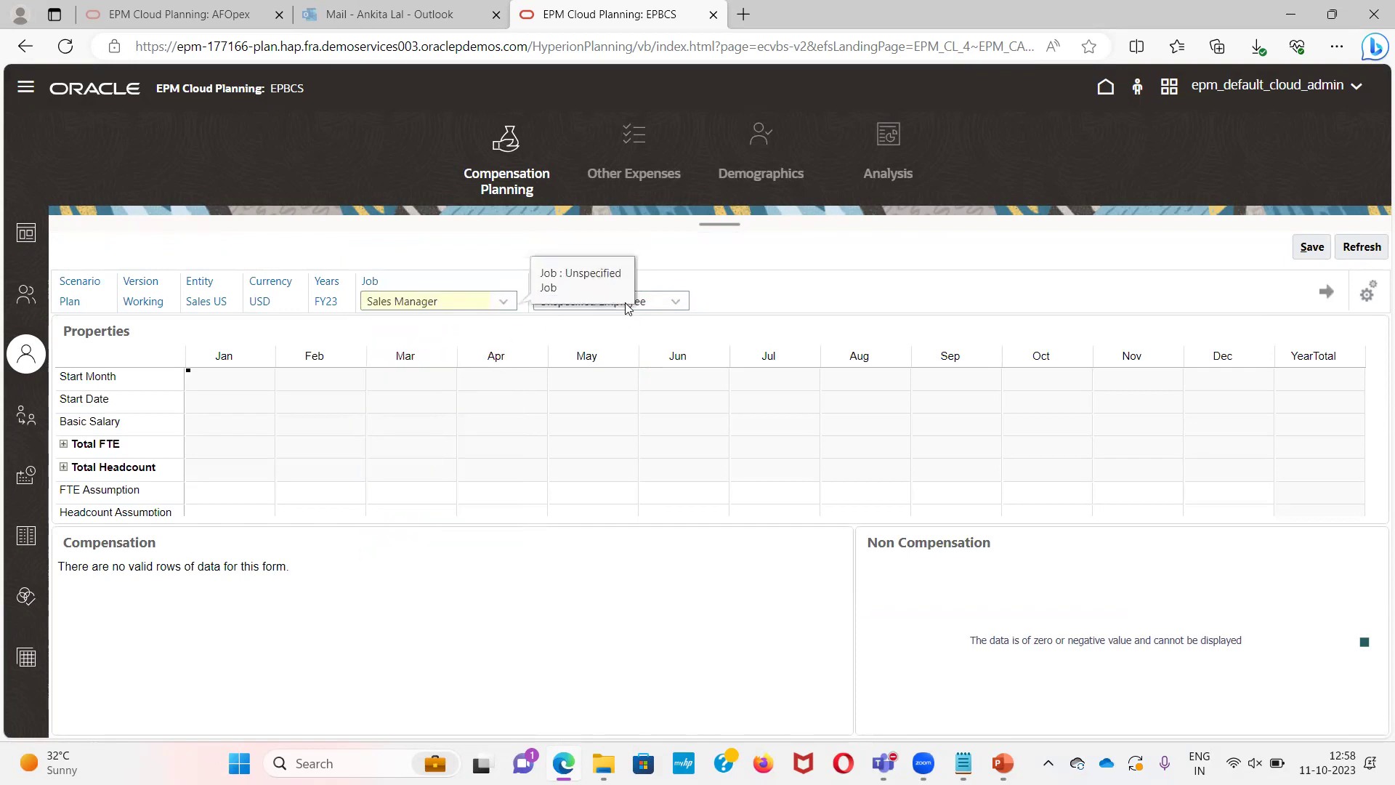
Select the employee noted as Sales Manager and load the recalculated properties and compensation
left_click(658, 310)
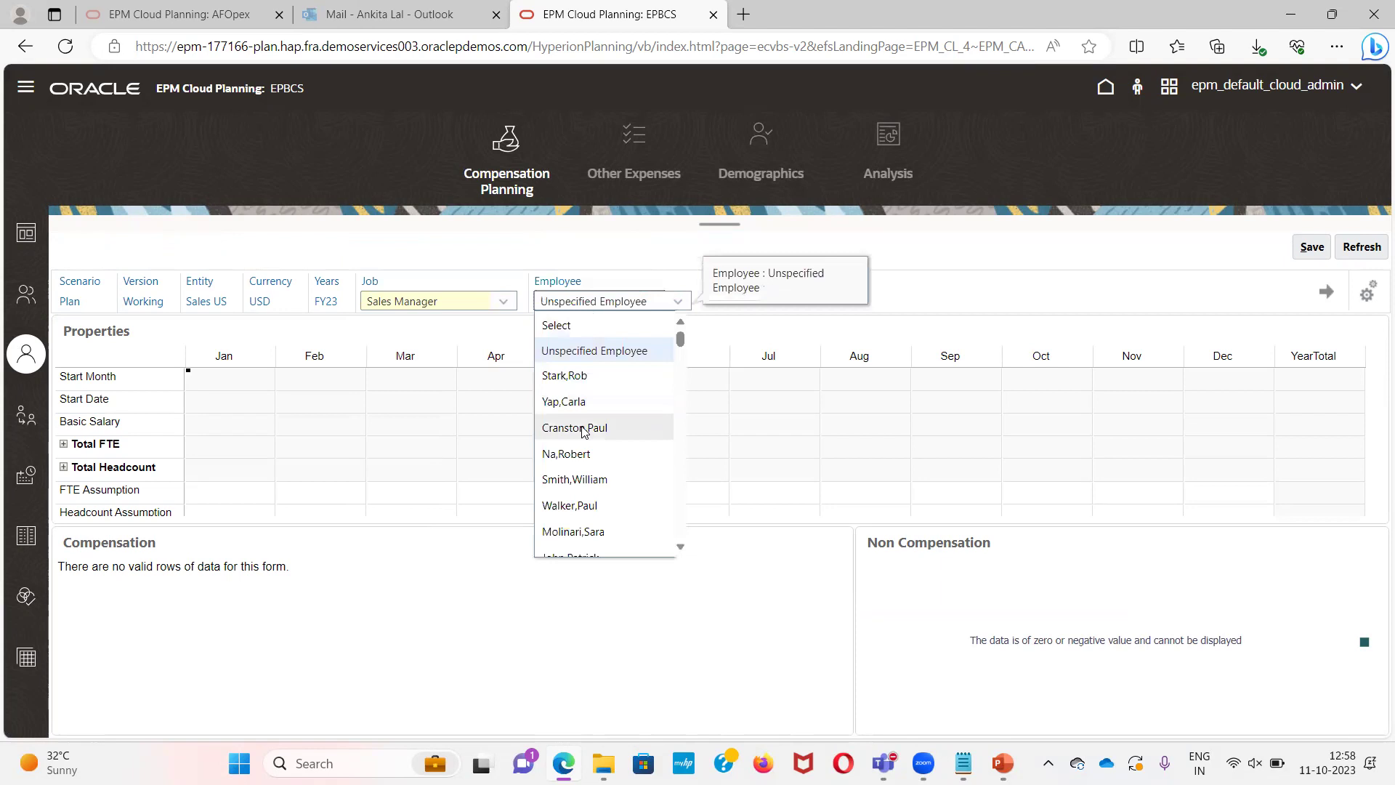
scroll(581, 476, "down", 3)
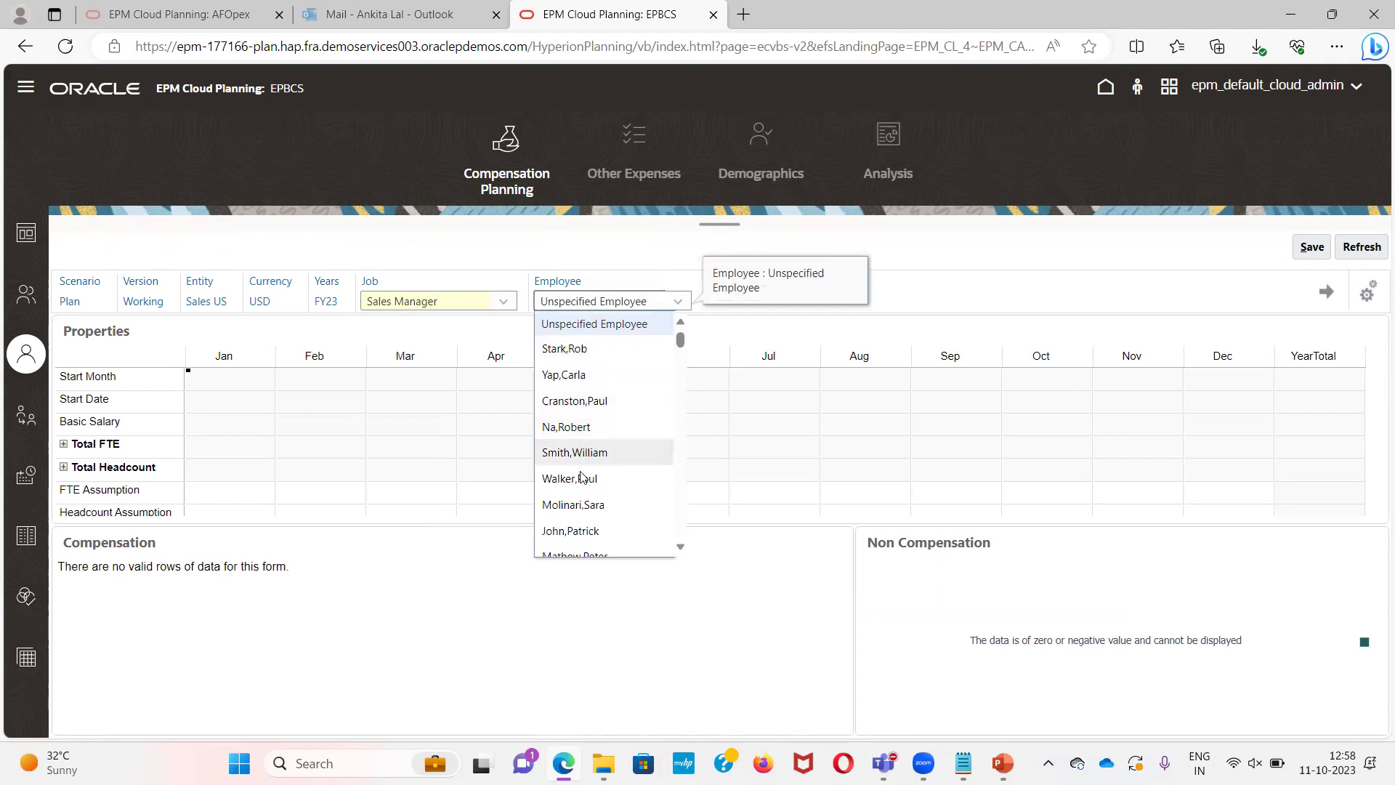
left_click(578, 458)
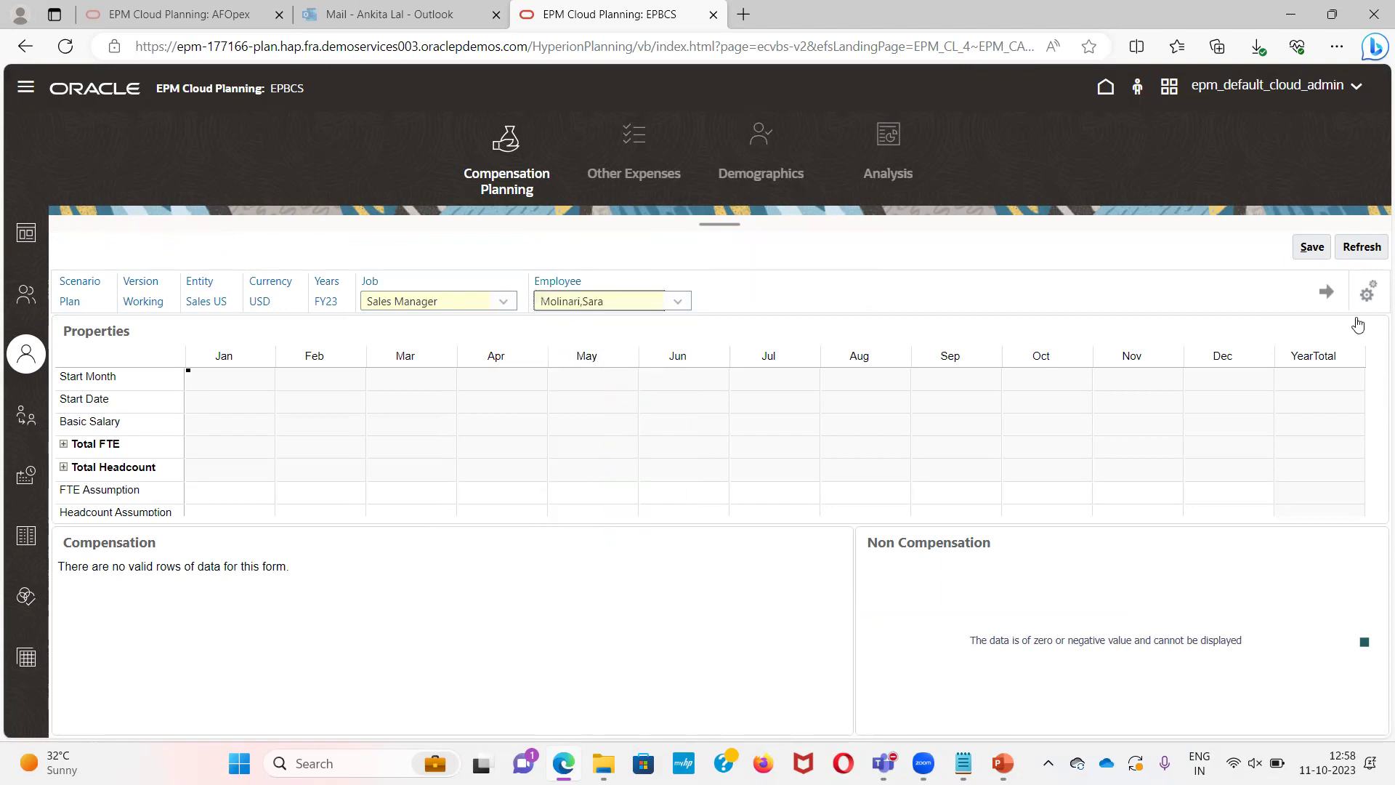
left_click(1339, 293)
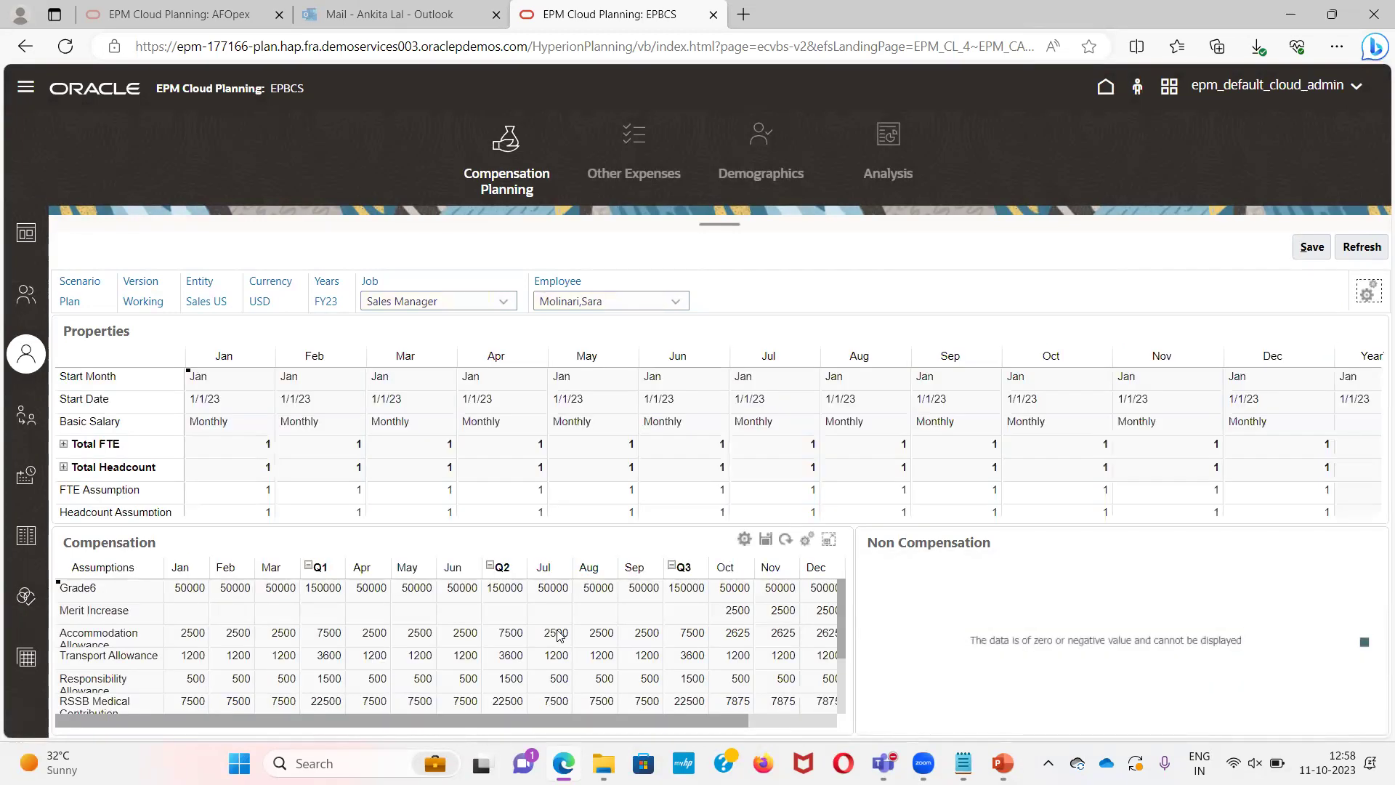
Examine the Sales Manager's October to December merit increase in Compensation and the Performance and Recommended Merit % rows in Properties
scroll(581, 676, "down", 1)
mouse_move(521, 724)
left_mouse_down()
mouse_move(612, 725)
mouse_move(523, 725)
left_mouse_up()
left_click_drag(319, 721, 403, 723)
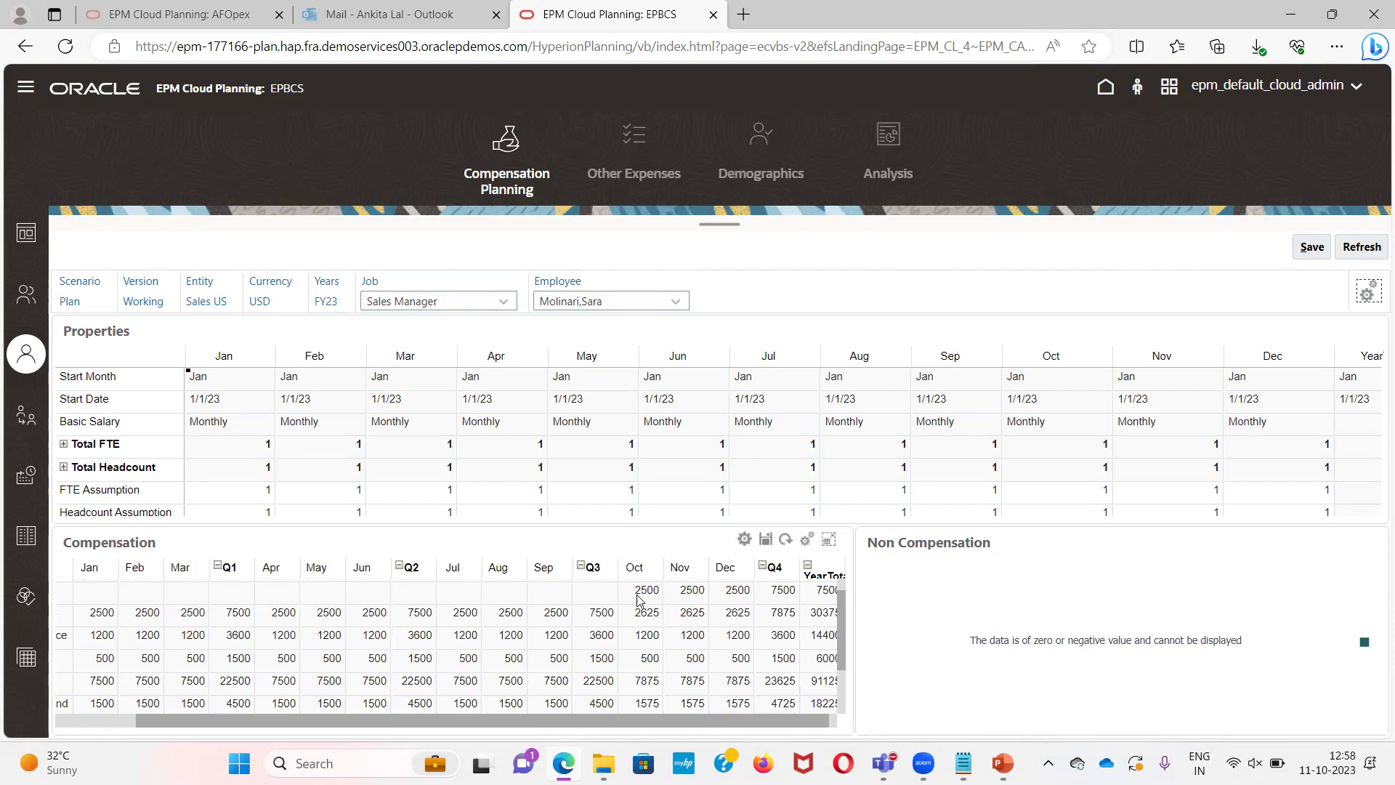
scroll(647, 607, "up", 1)
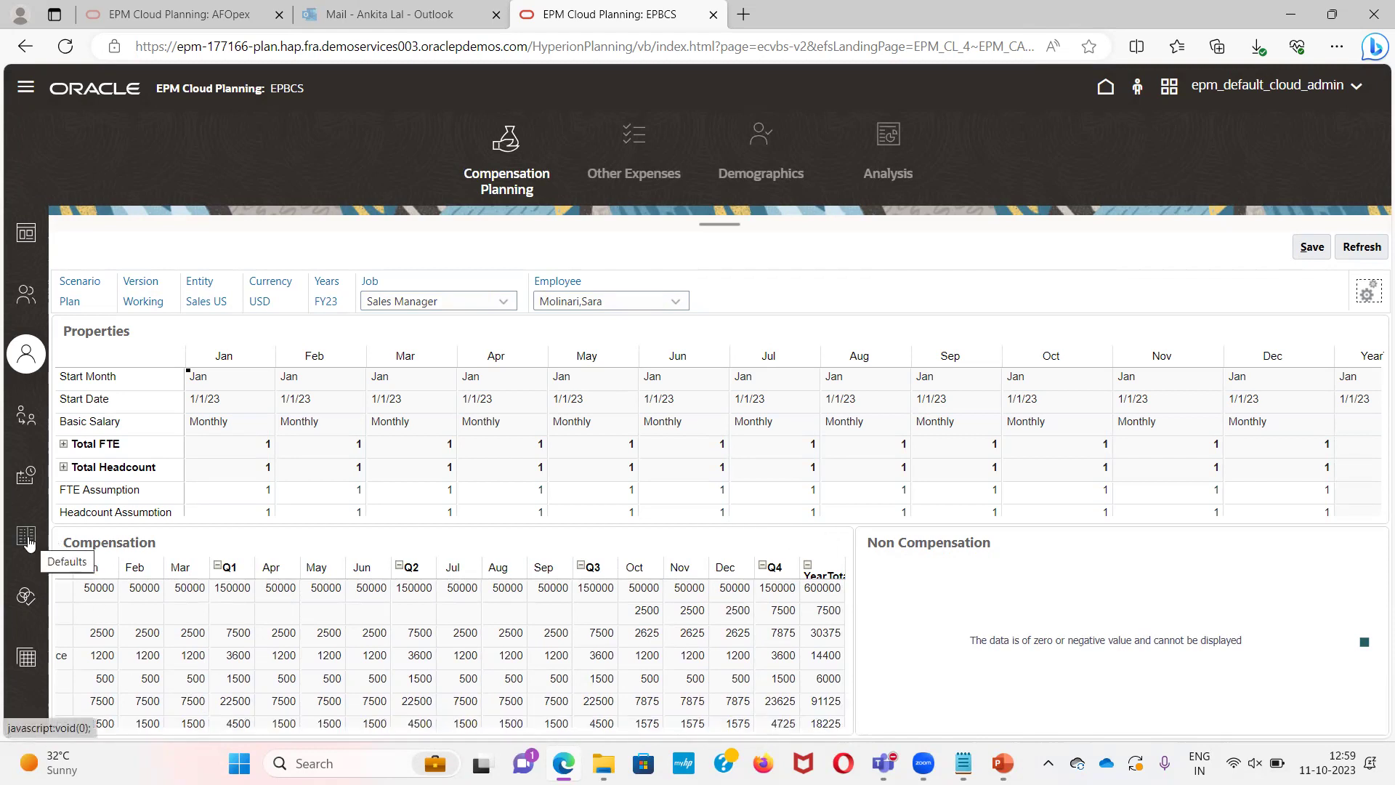
scroll(997, 479, "down", 3)
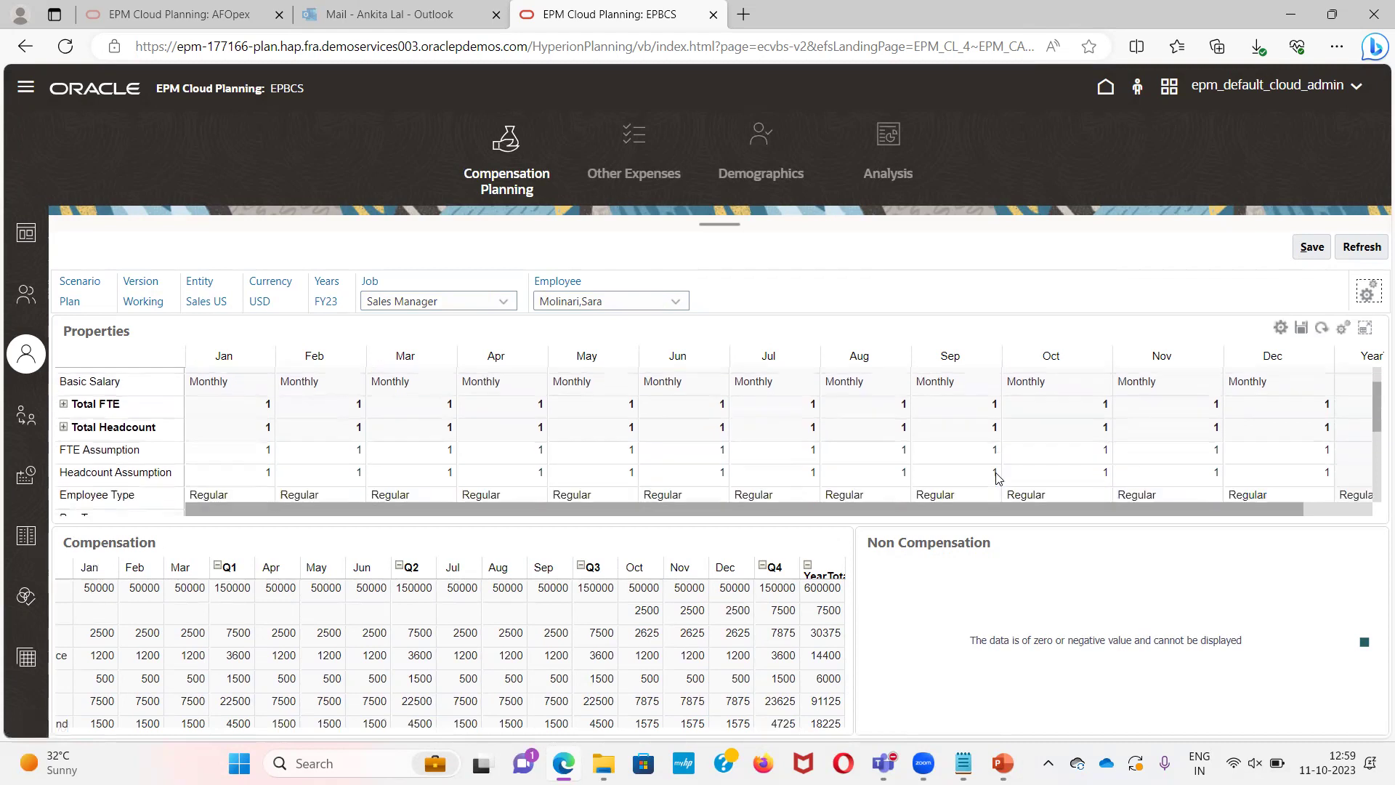
scroll(998, 479, "down", 5)
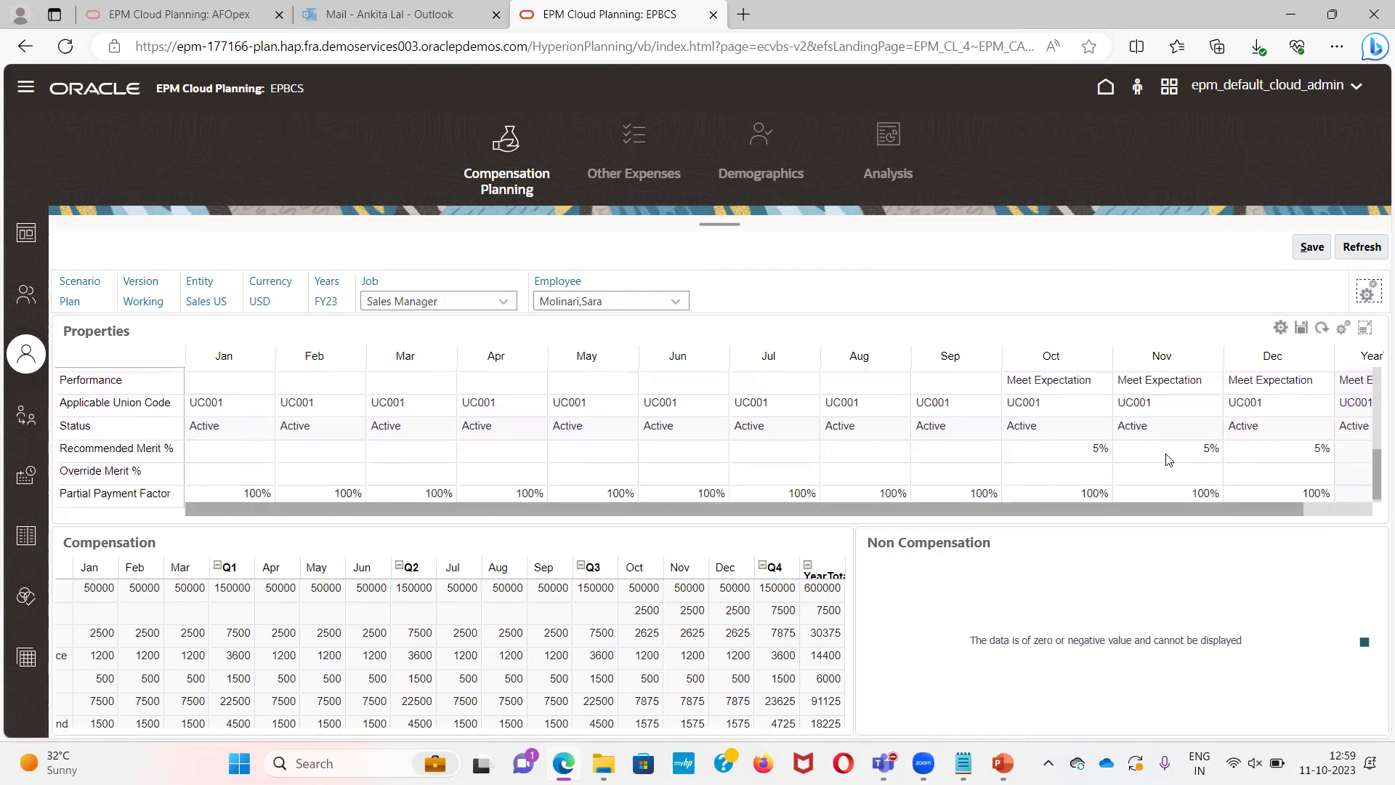
scroll(1151, 470, "up", 1)
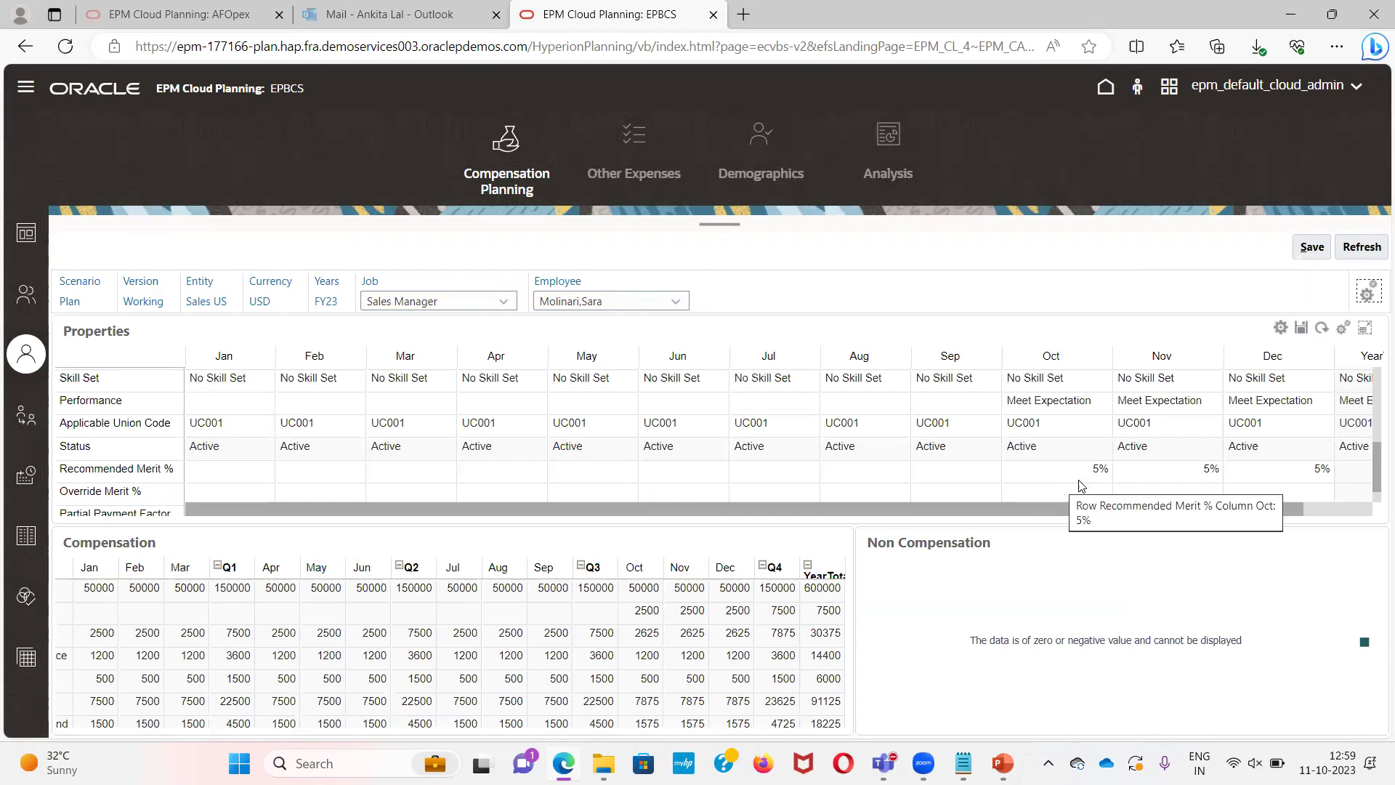
scroll(620, 631, "down", 2)
scroll(620, 632, "up", 2)
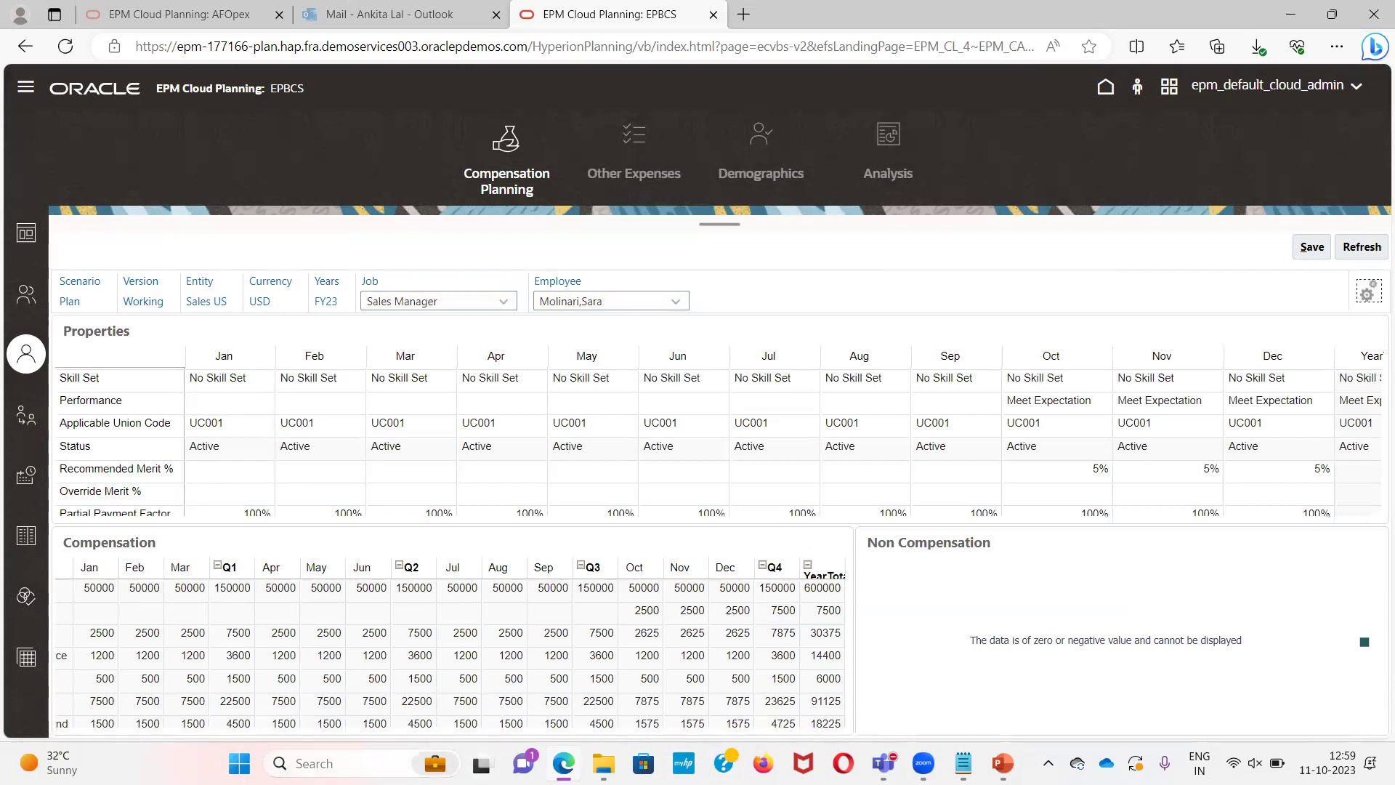
Open the Calculator app, compute 50000 × 5% to check the merit increase, and close it
left_click(314, 763)
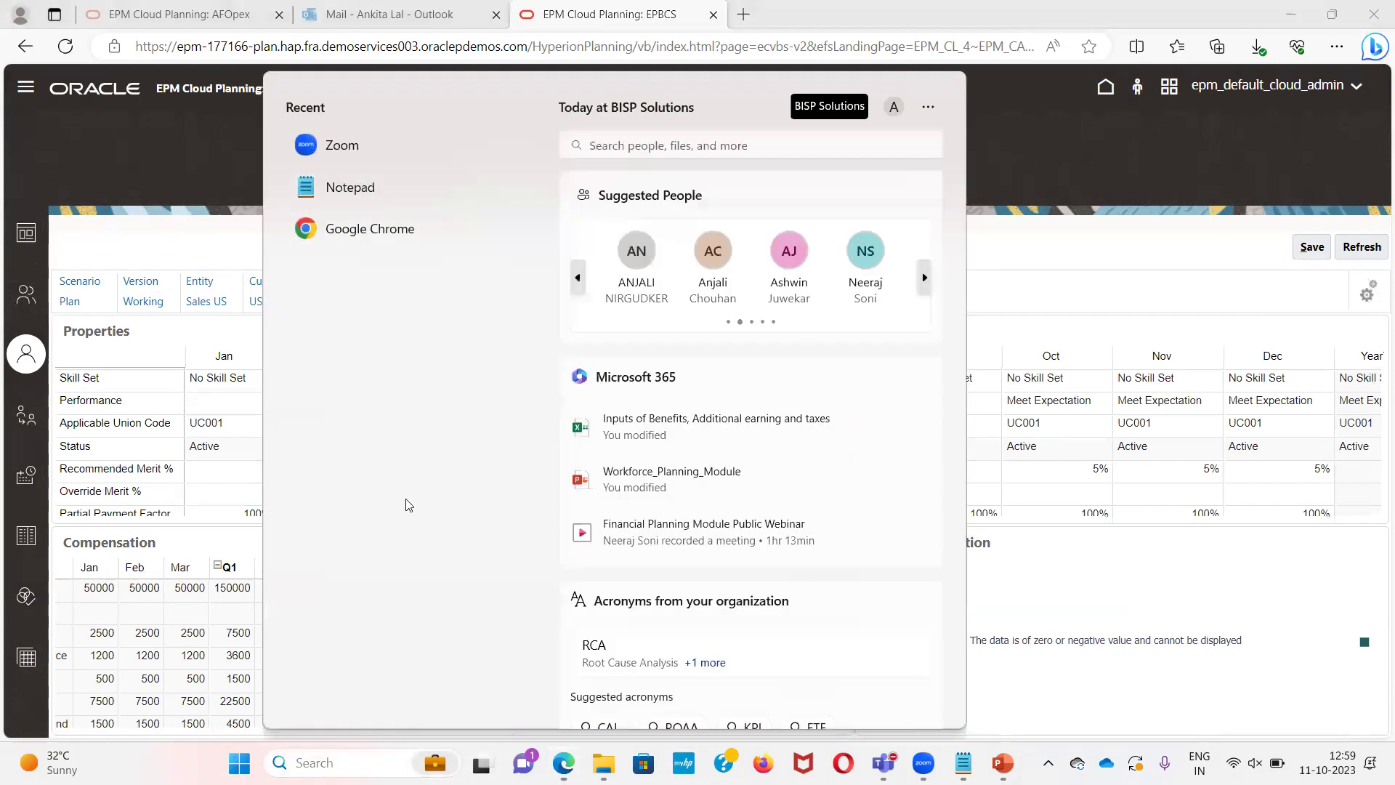
type("calc")
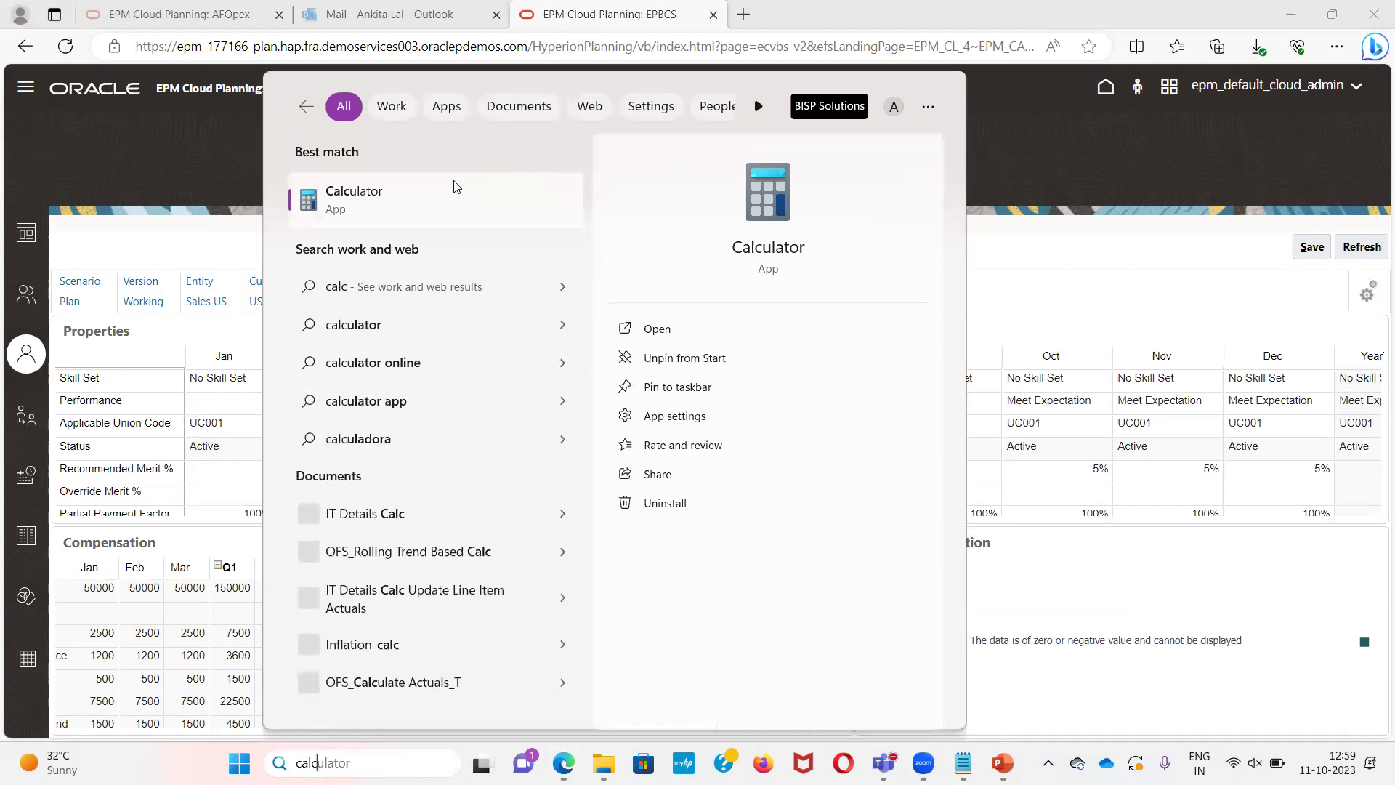
left_click(684, 330)
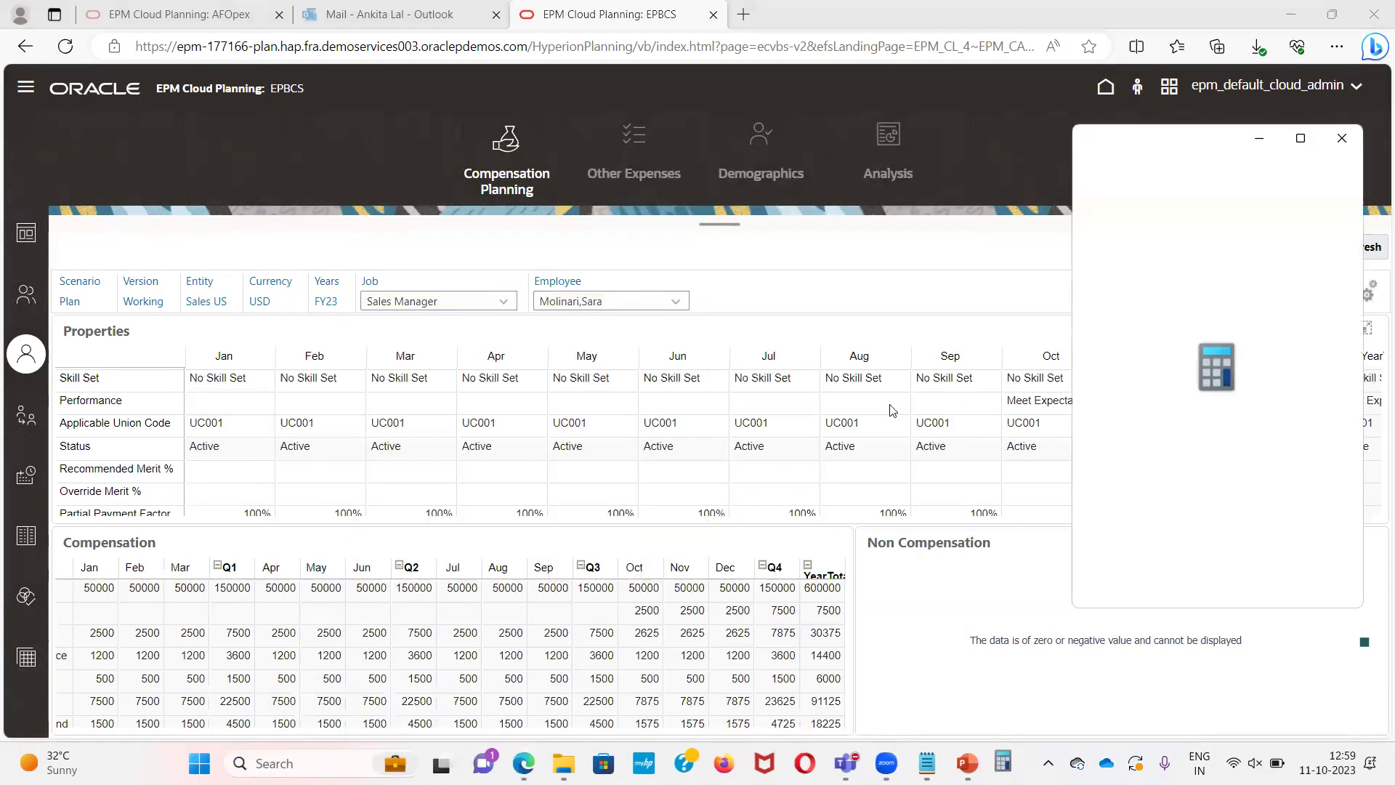
type("50000")
key("asterisk")
type("5")
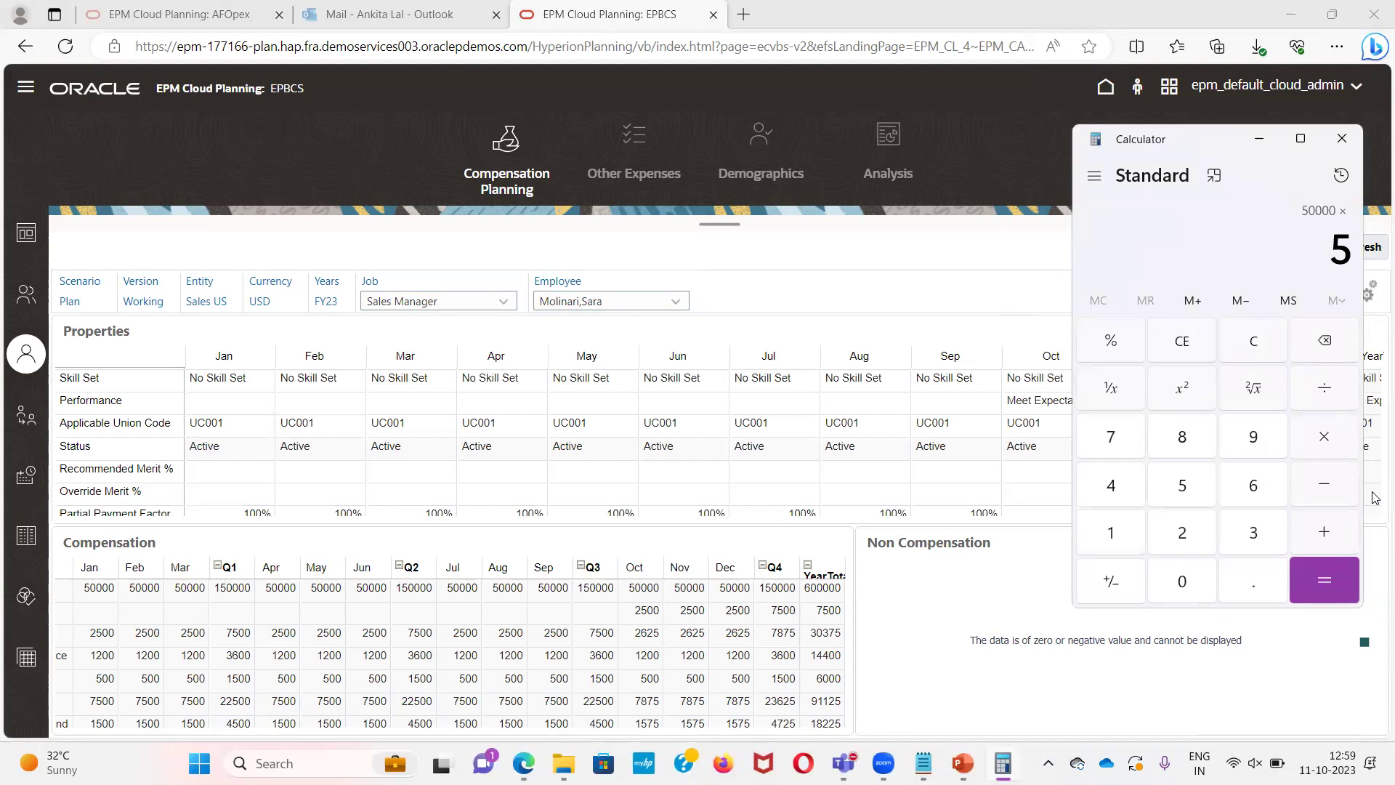
key("percent")
key("Return")
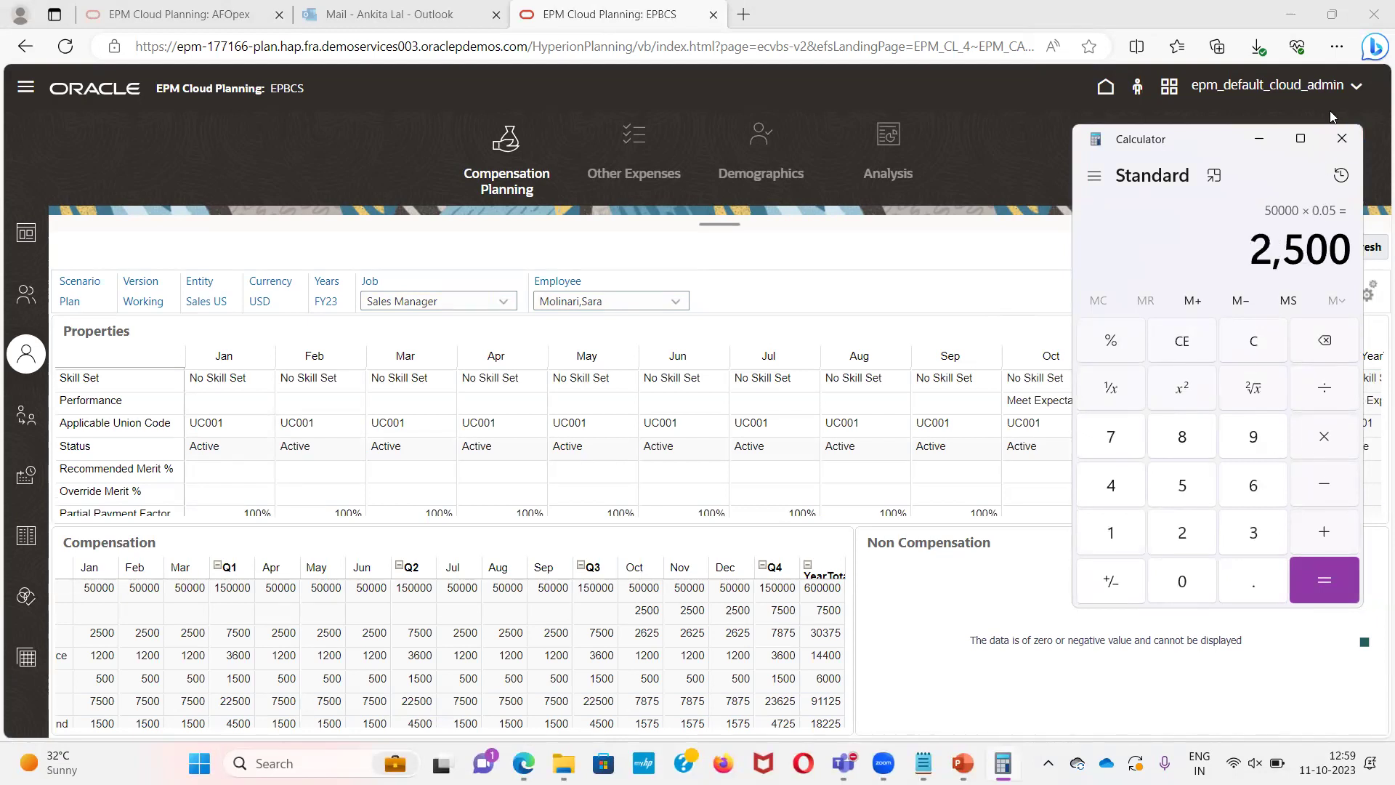
left_click(1340, 140)
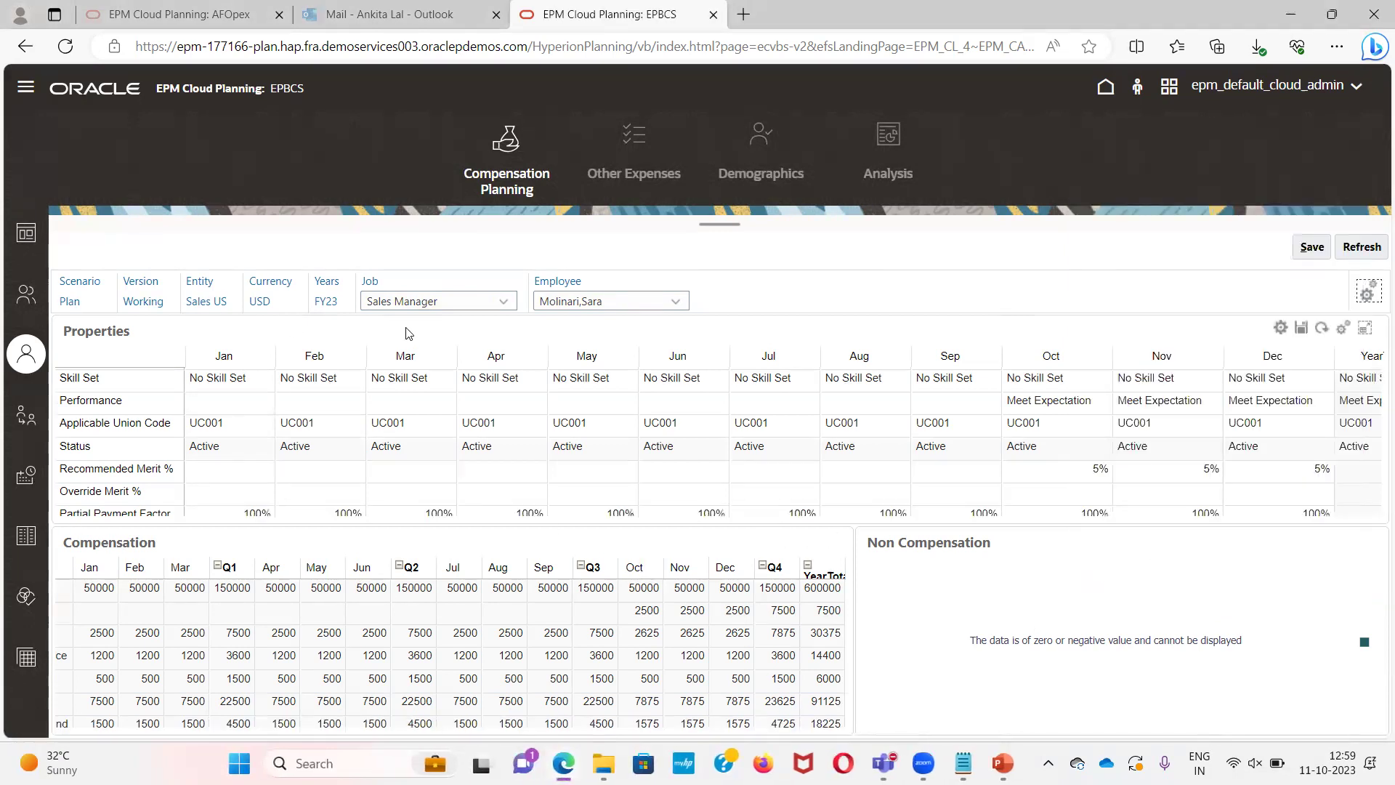
Check the notes in Notepad, then set Job to Sales Director and load the employee noted for that job
key("alt+Tab")
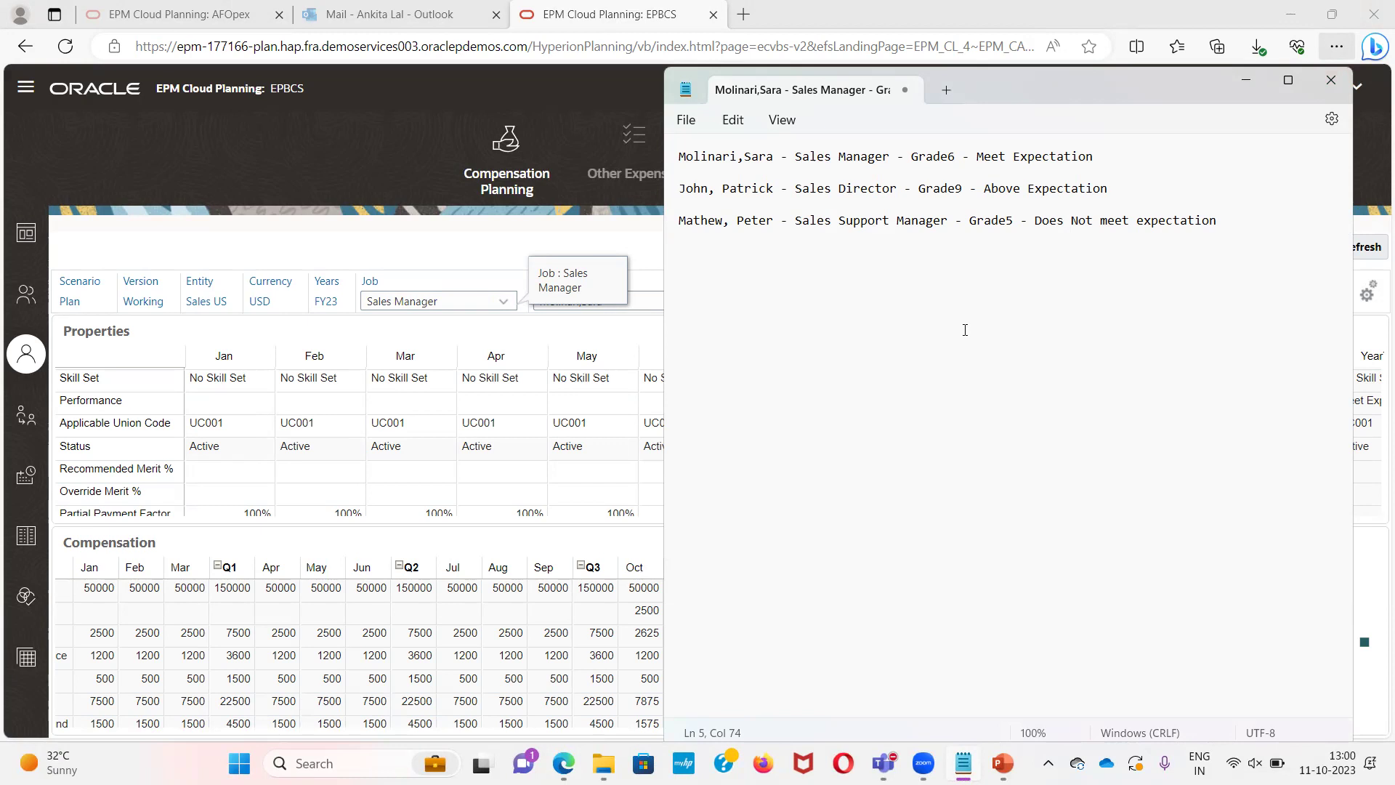
key("alt+Tab")
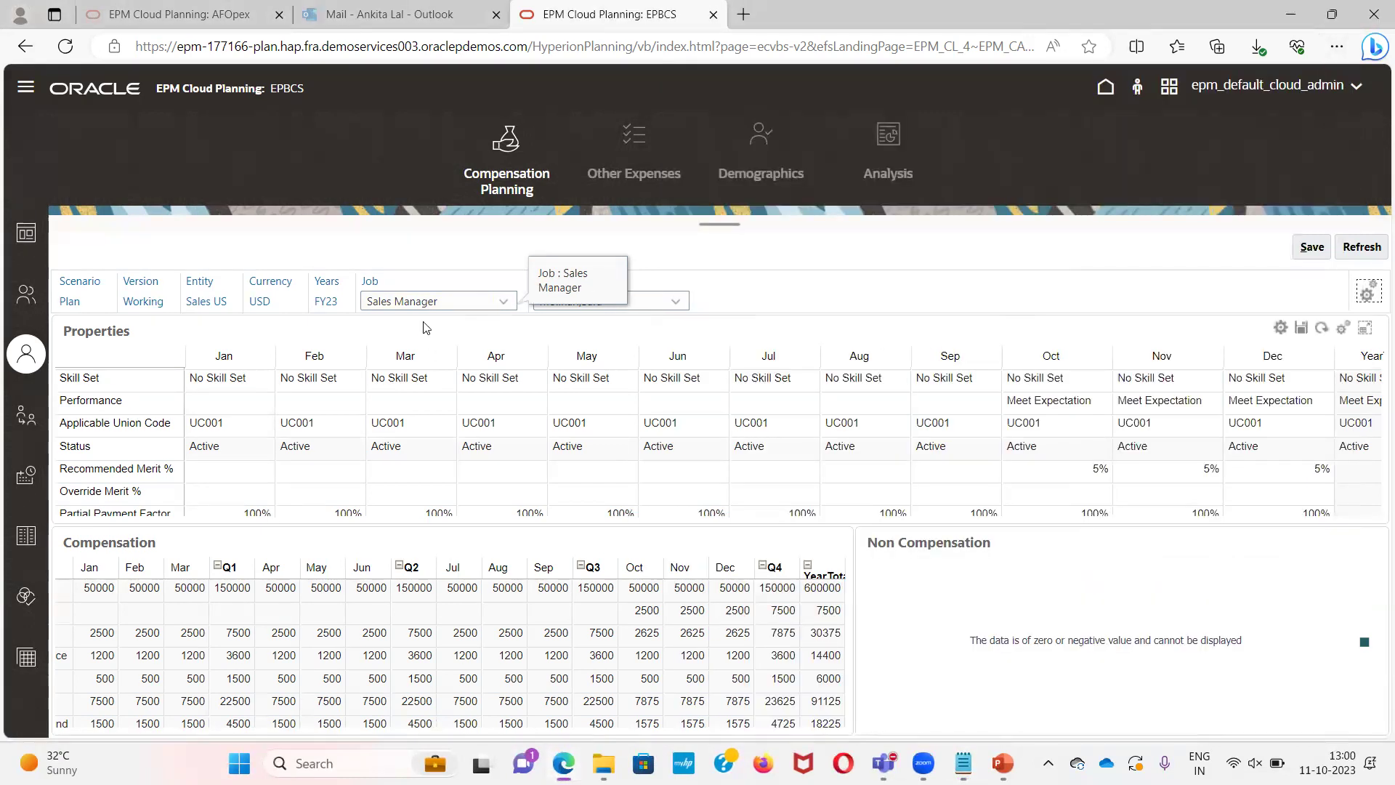
left_click(428, 303)
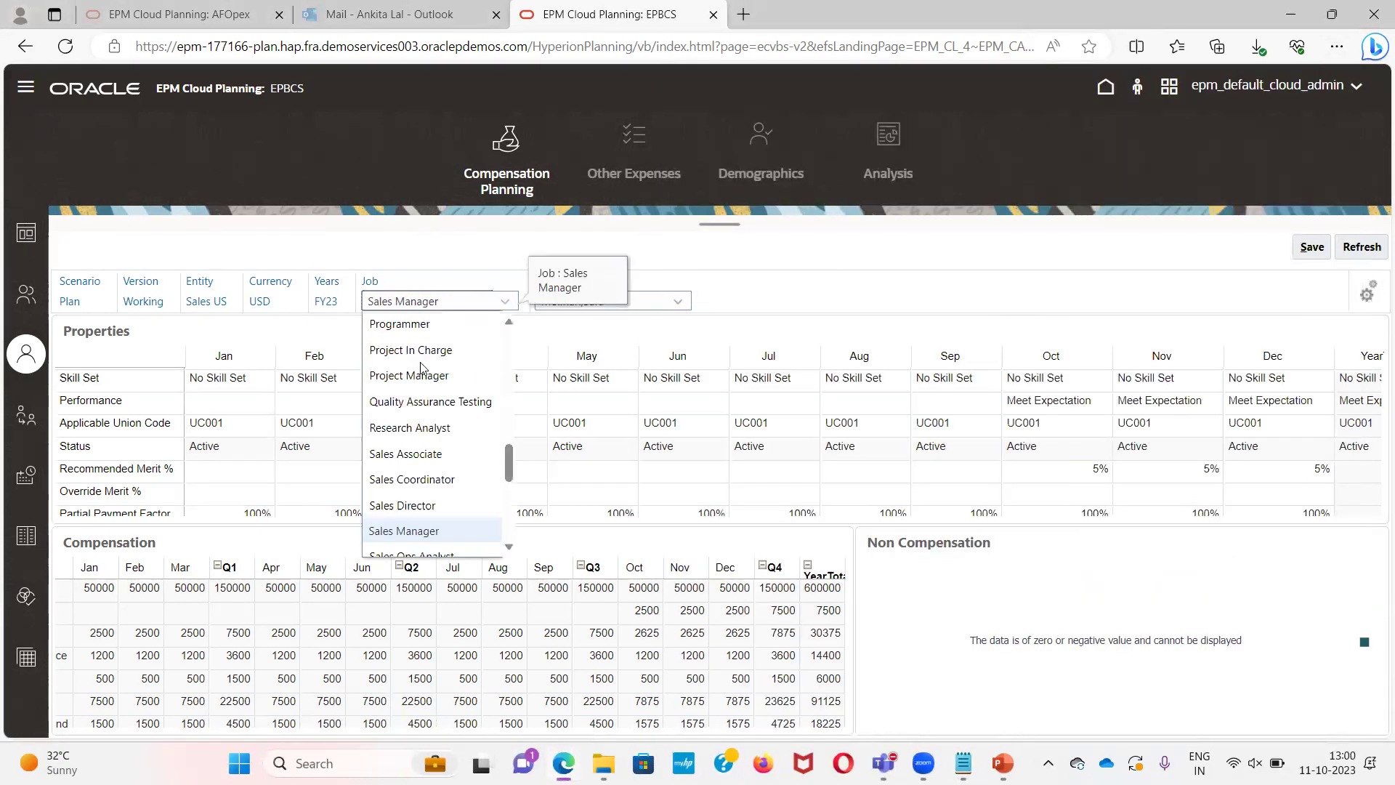
scroll(420, 499, "down", 1)
left_click(408, 434)
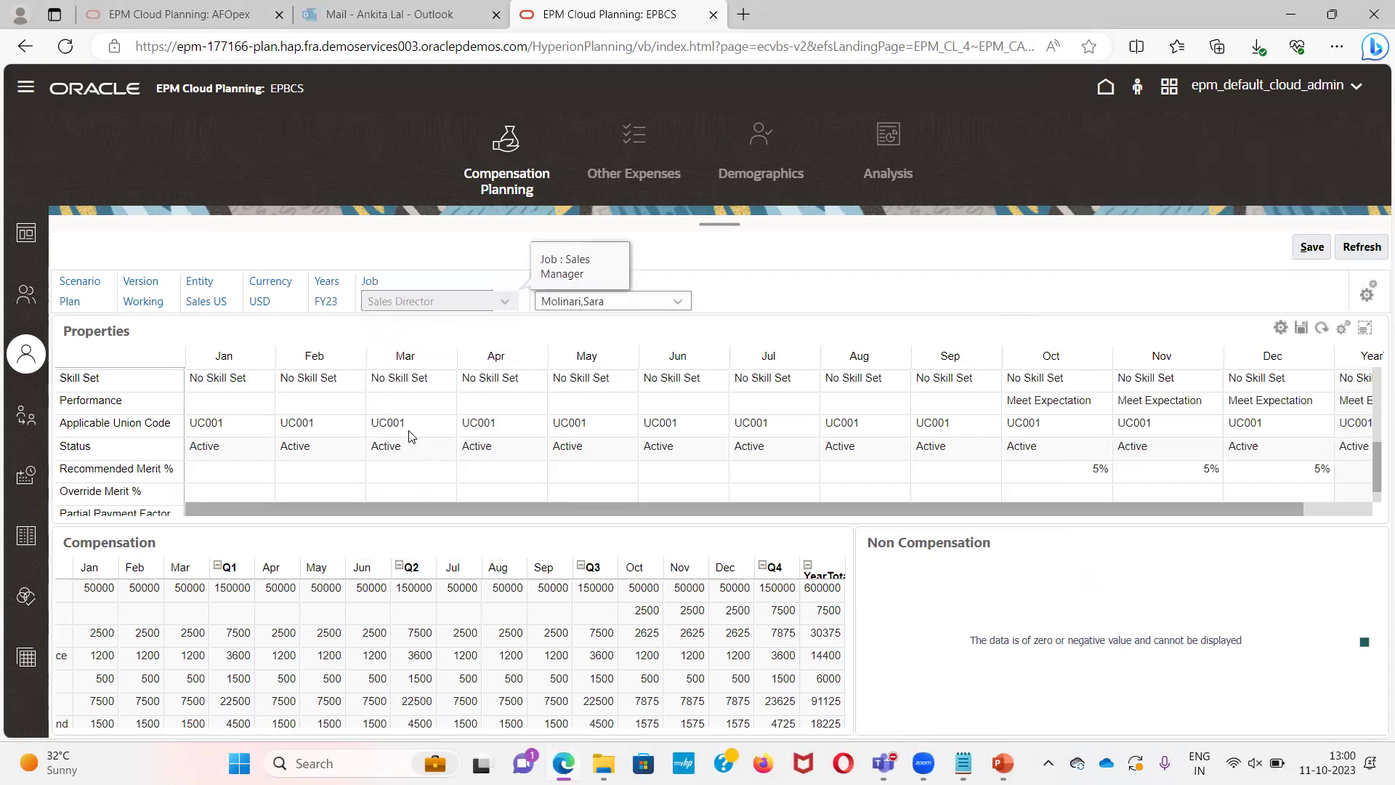
left_click(585, 303)
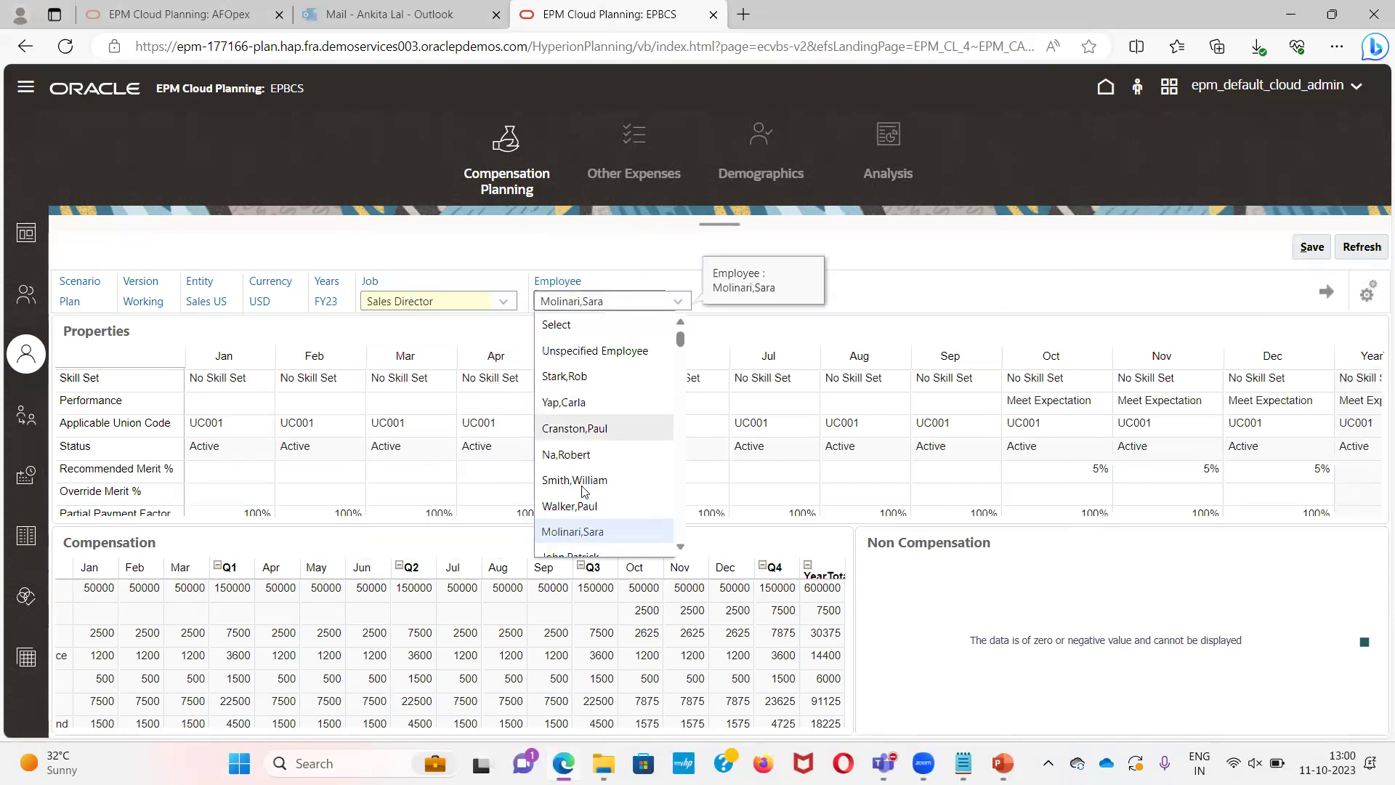
scroll(581, 450, "down", 3)
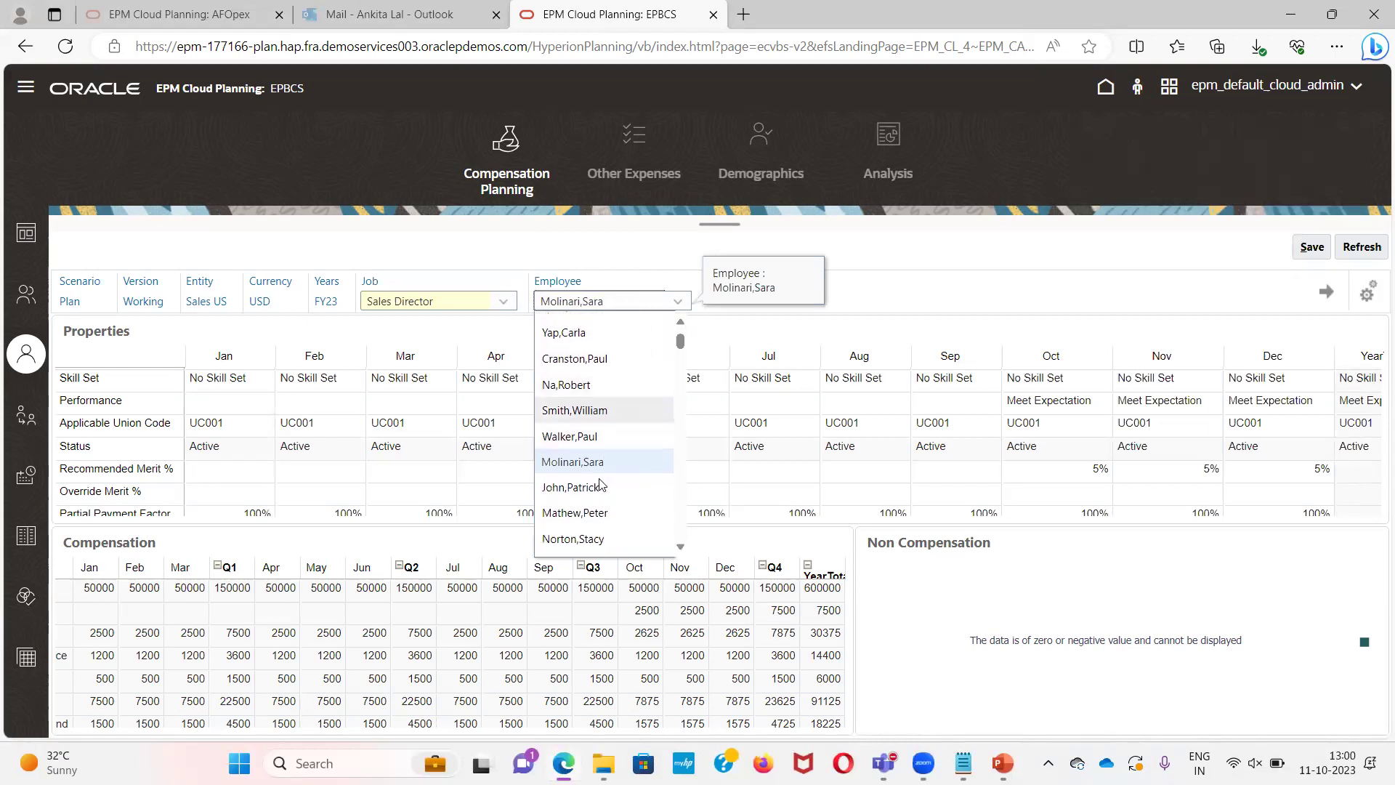
left_click(626, 476)
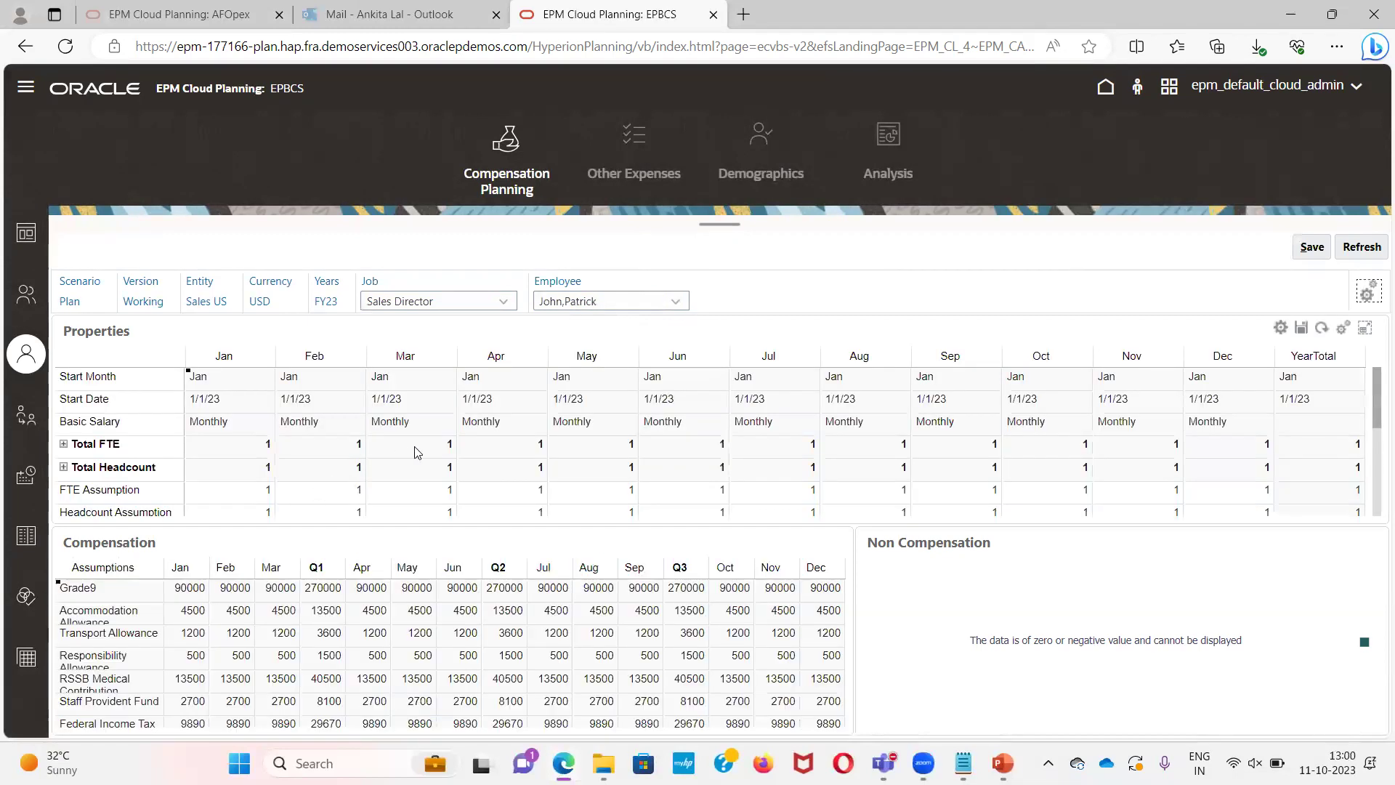
Set the Sales Director's October Performance to Above Expectation, as listed in the notes
scroll(407, 479, "down", 3)
scroll(327, 633, "down", 3)
scroll(397, 637, "up", 3)
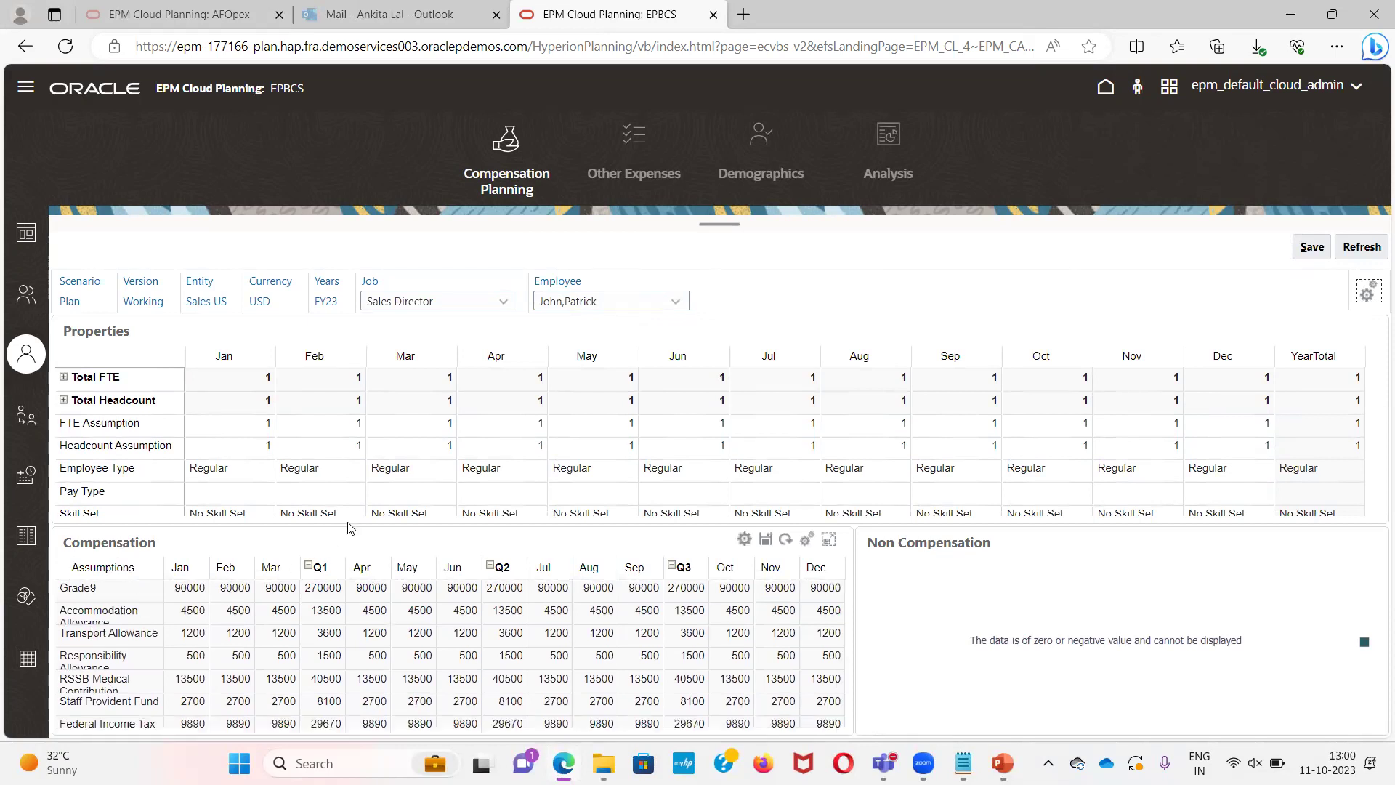
scroll(588, 483, "down", 2)
scroll(588, 484, "down", 3)
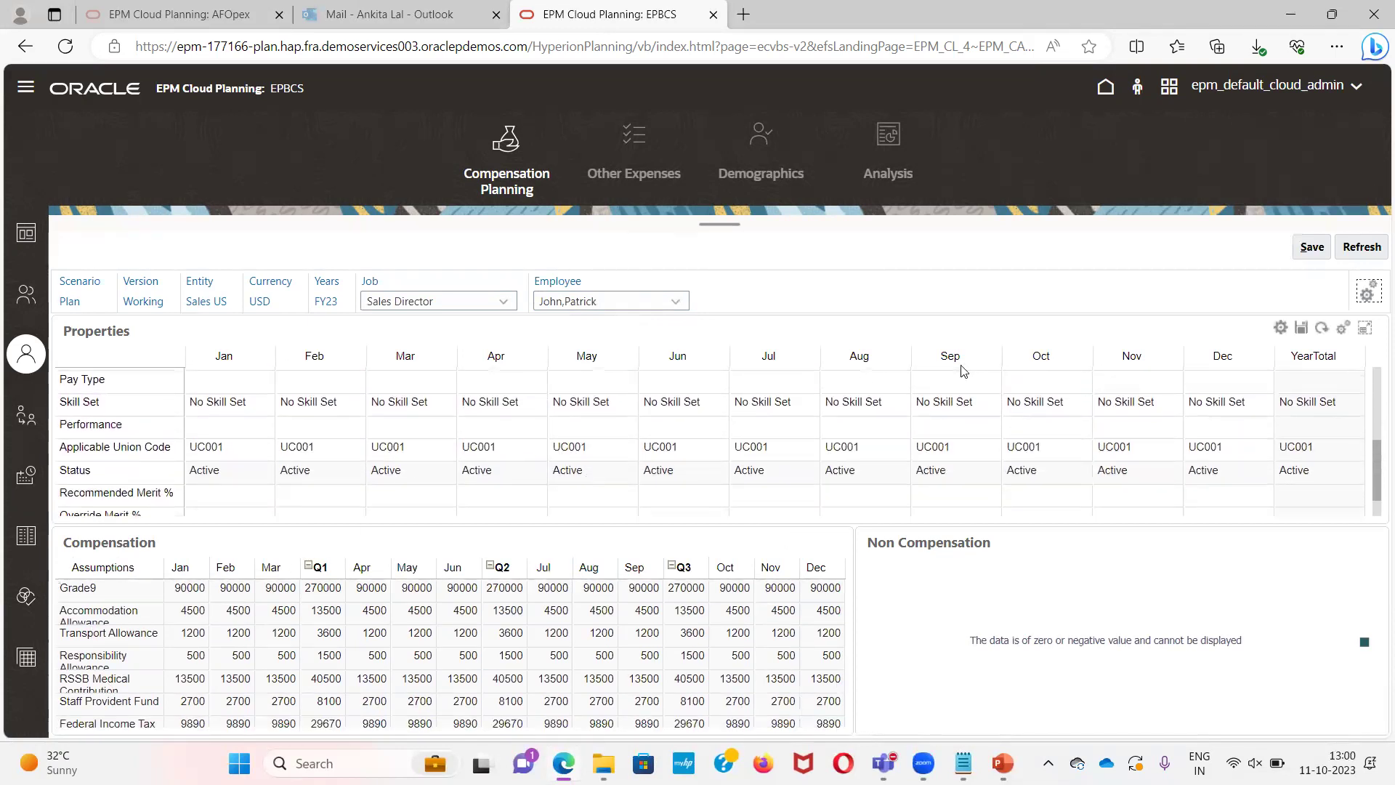
left_click(1049, 429)
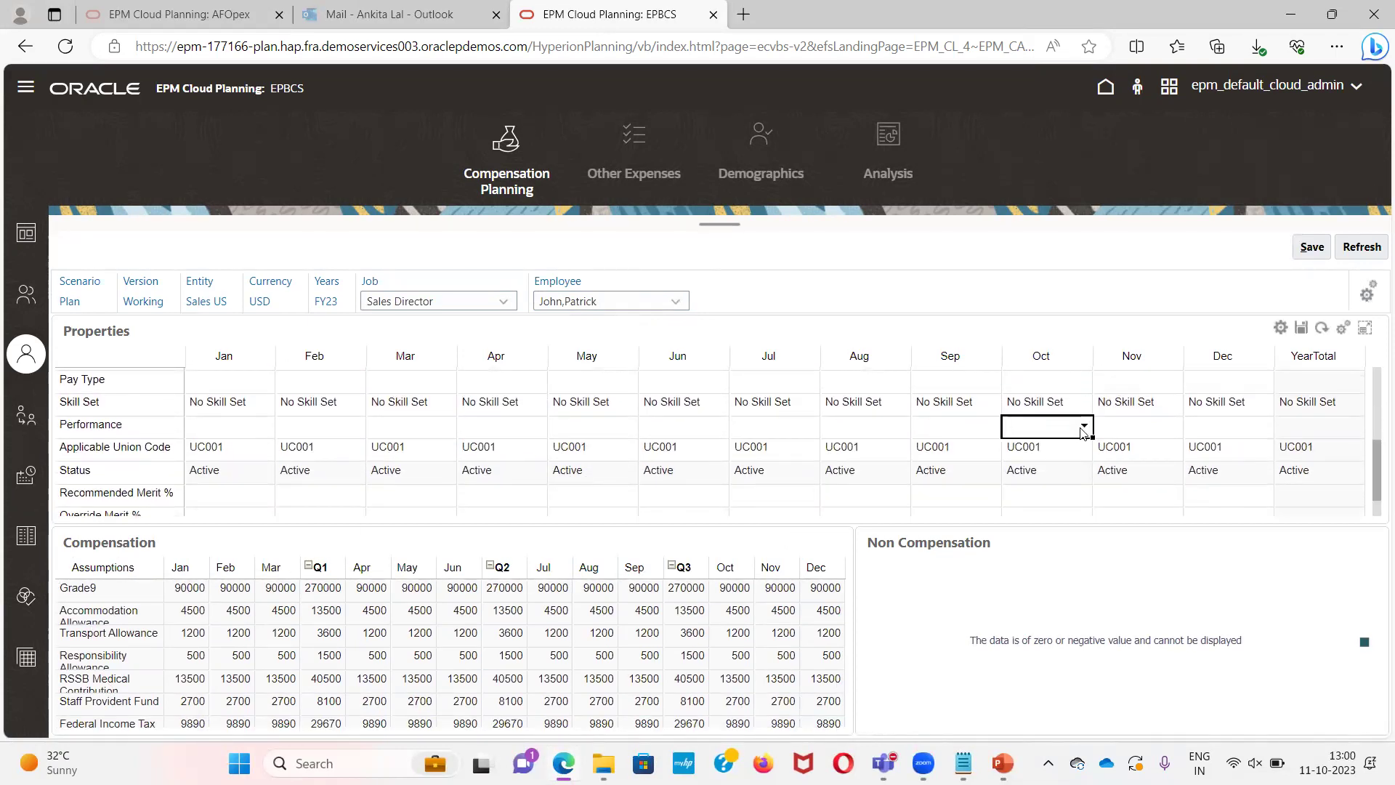
left_click(1084, 427)
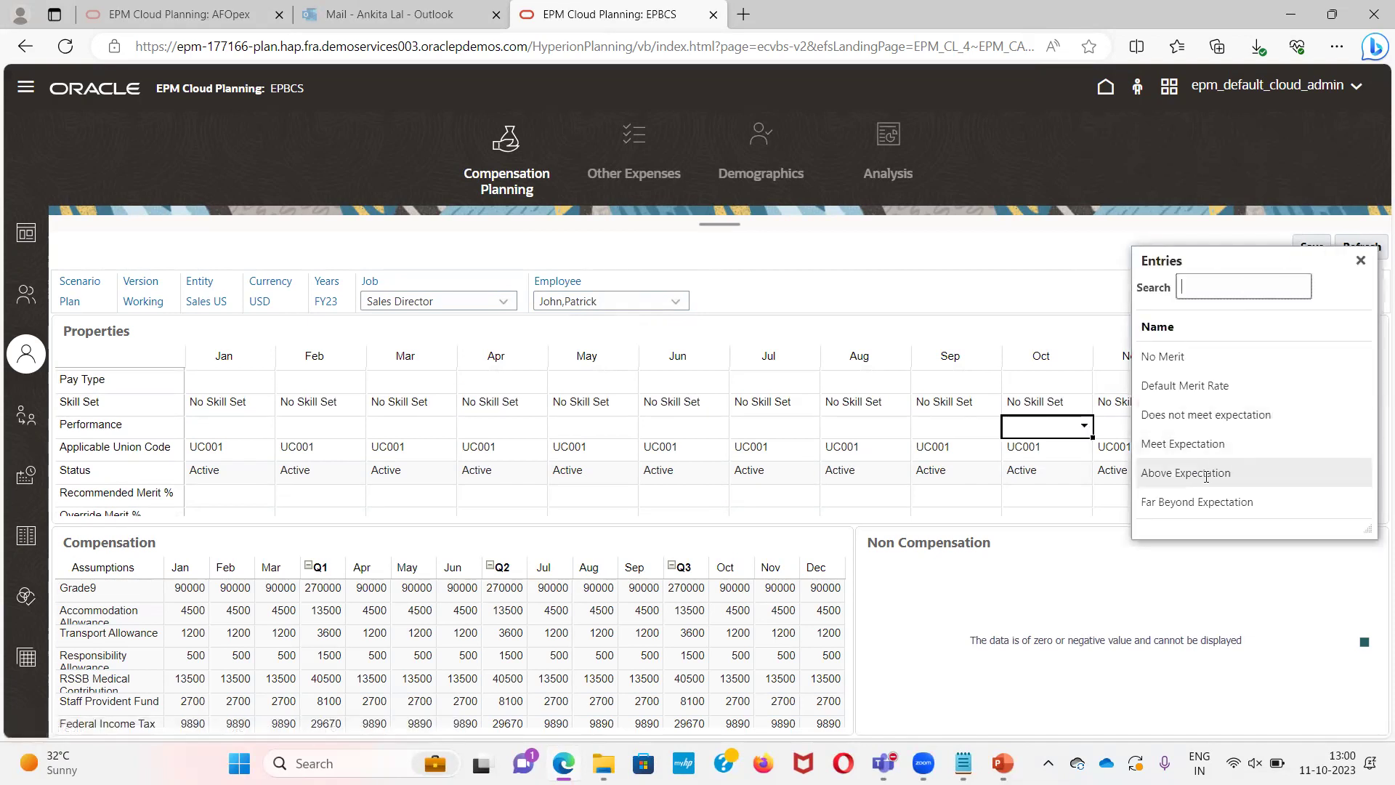
key("alt+Tab")
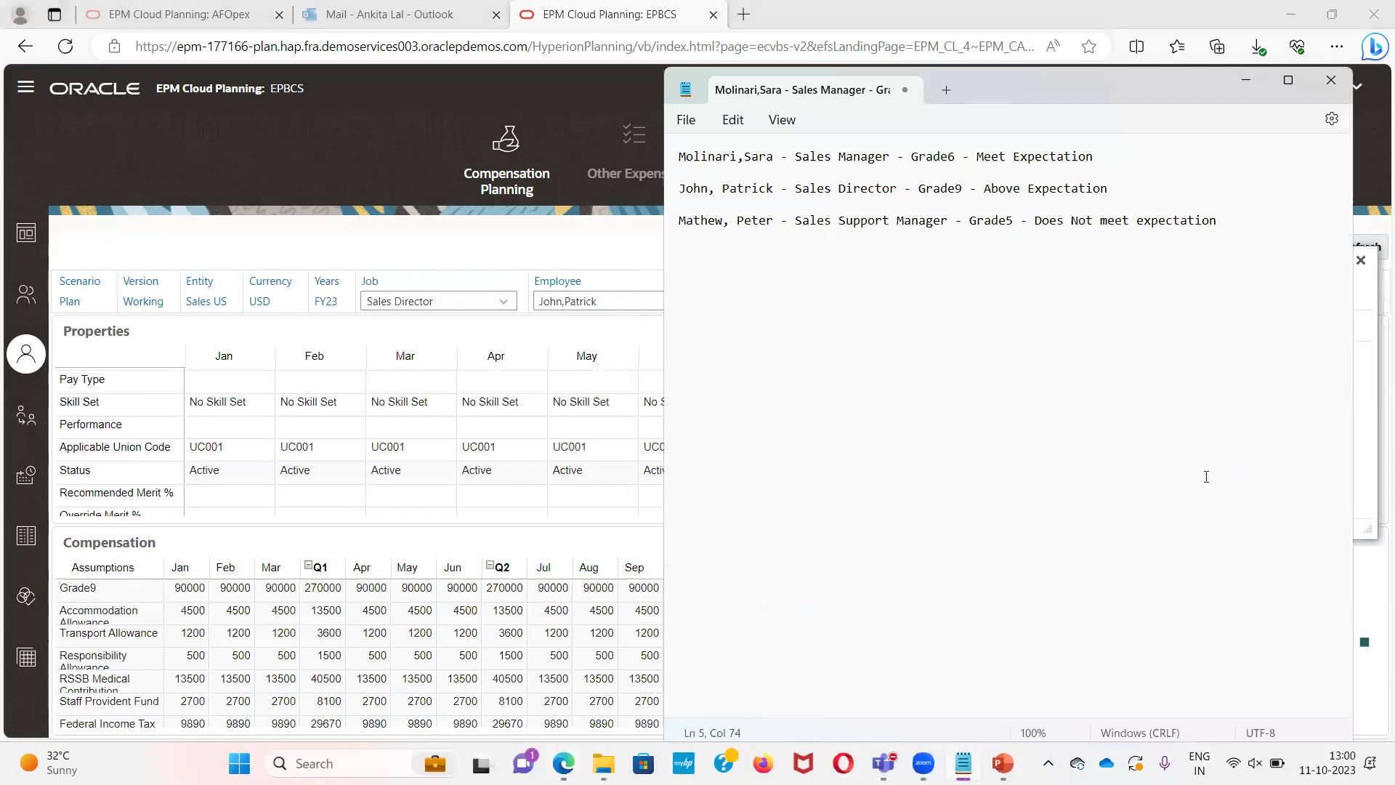
key("alt+Tab")
left_click(1206, 474)
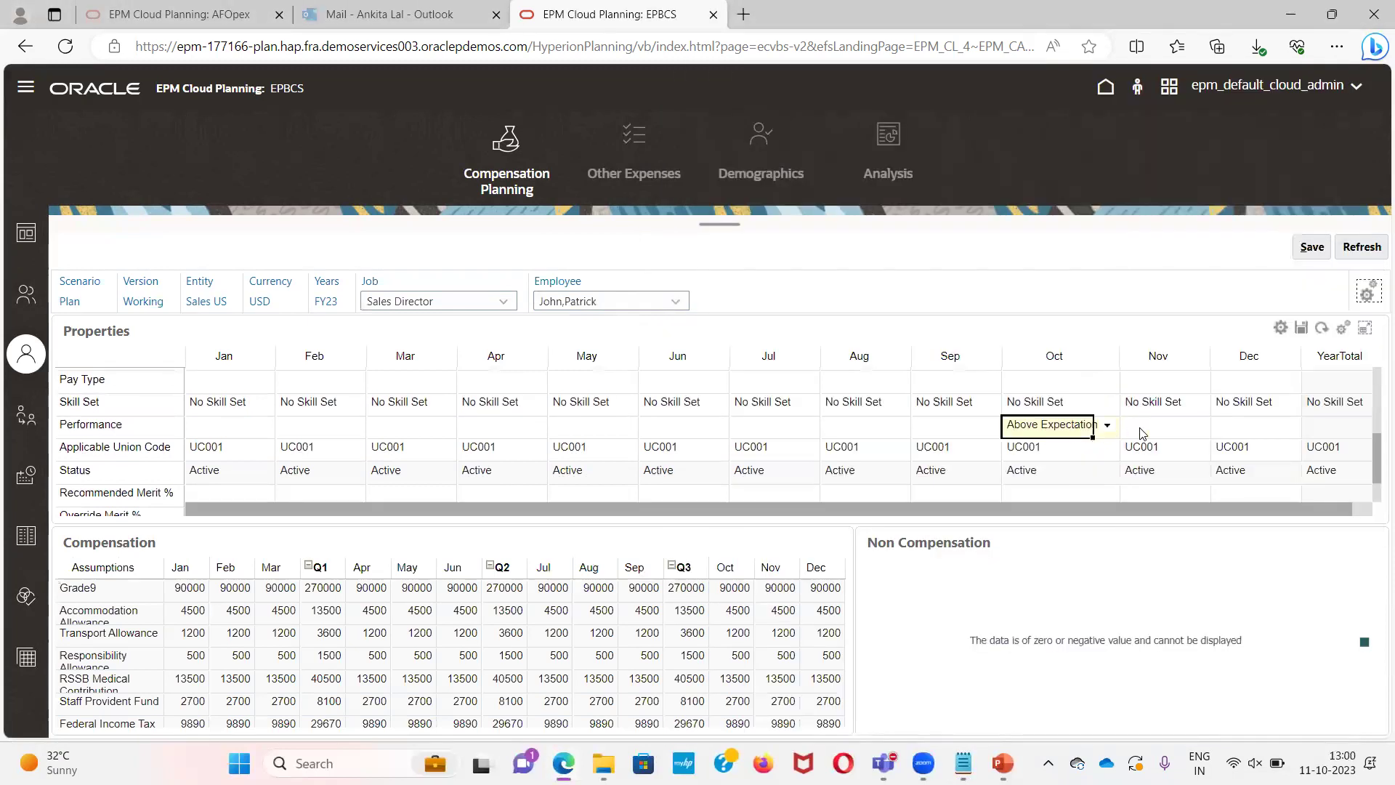
Fill the October Performance rating across November and December, save the form, and dismiss the information dialog
left_click(1178, 430)
left_click(1111, 429)
left_click_drag(1117, 437, 1287, 437)
left_click(1307, 247)
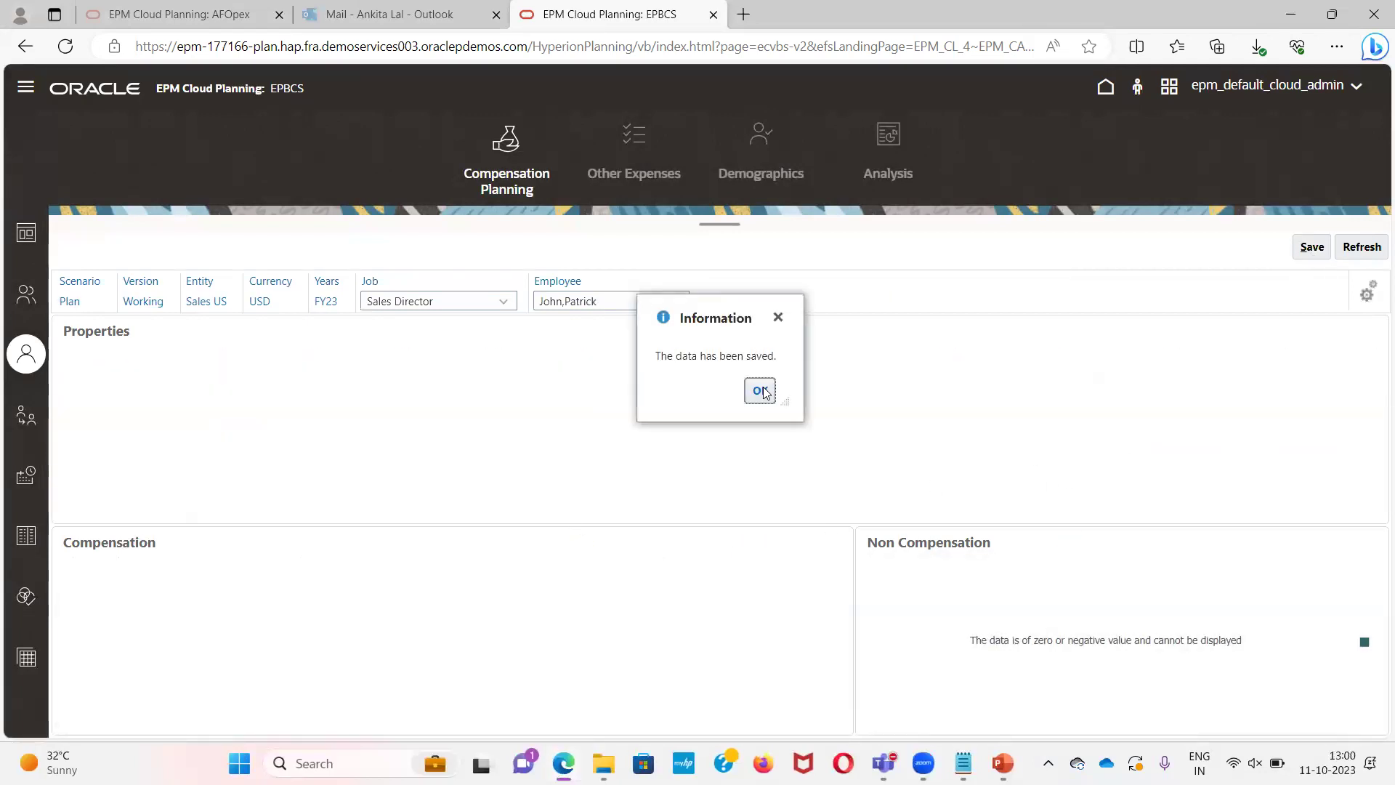
left_click(760, 391)
scroll(843, 429, "down", 3)
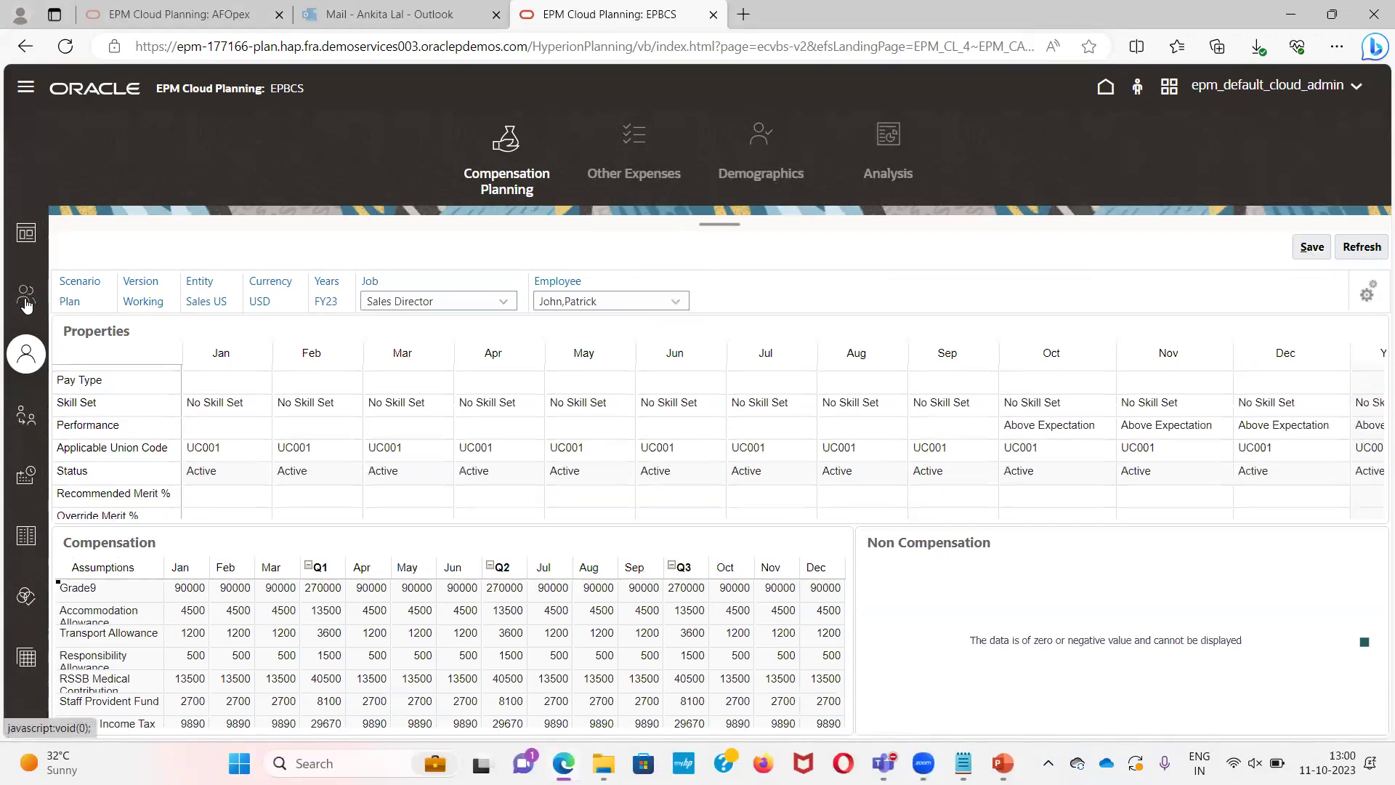
Return to the Existing Employees list and run Synchronize Component Definition on the Sales Director's row, dismissing the information dialog
left_click(25, 304)
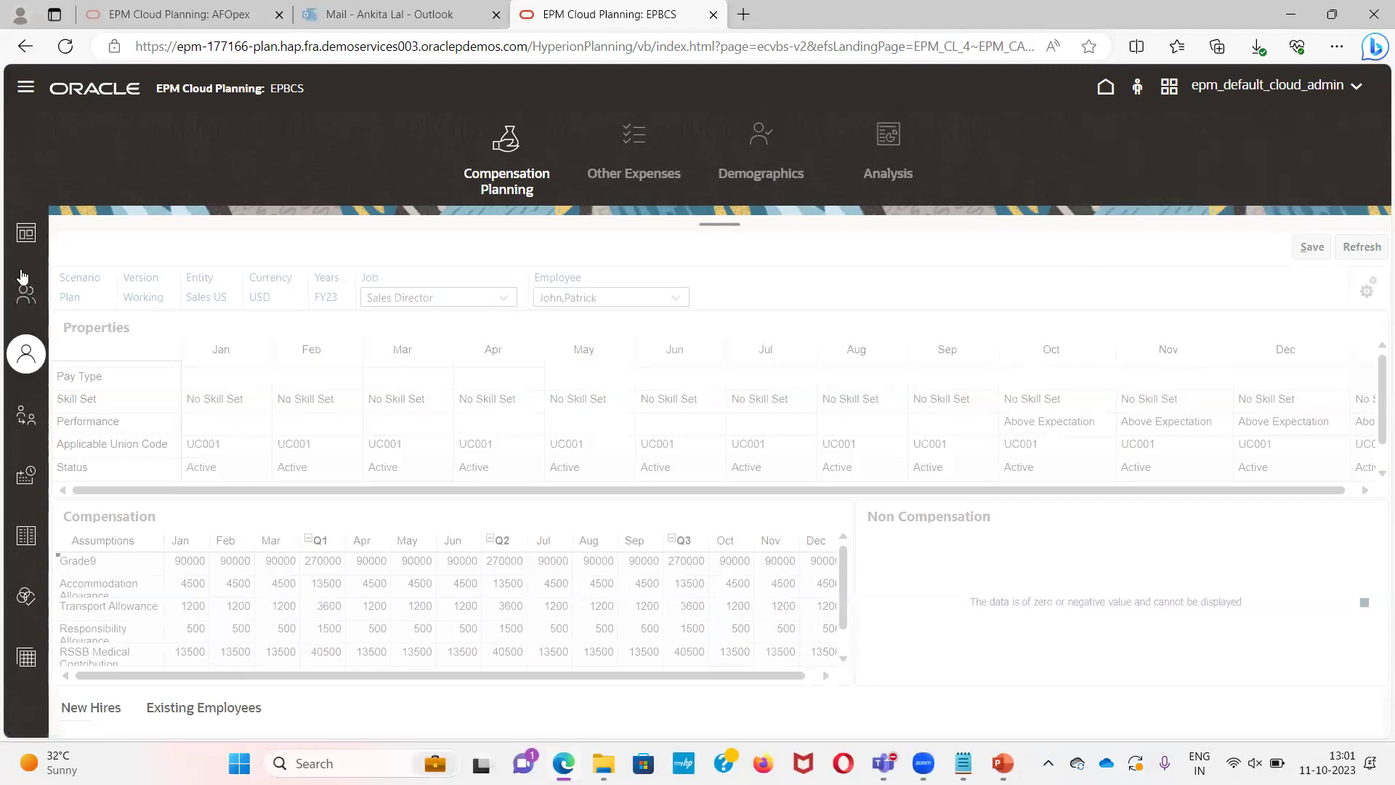
left_click(25, 294)
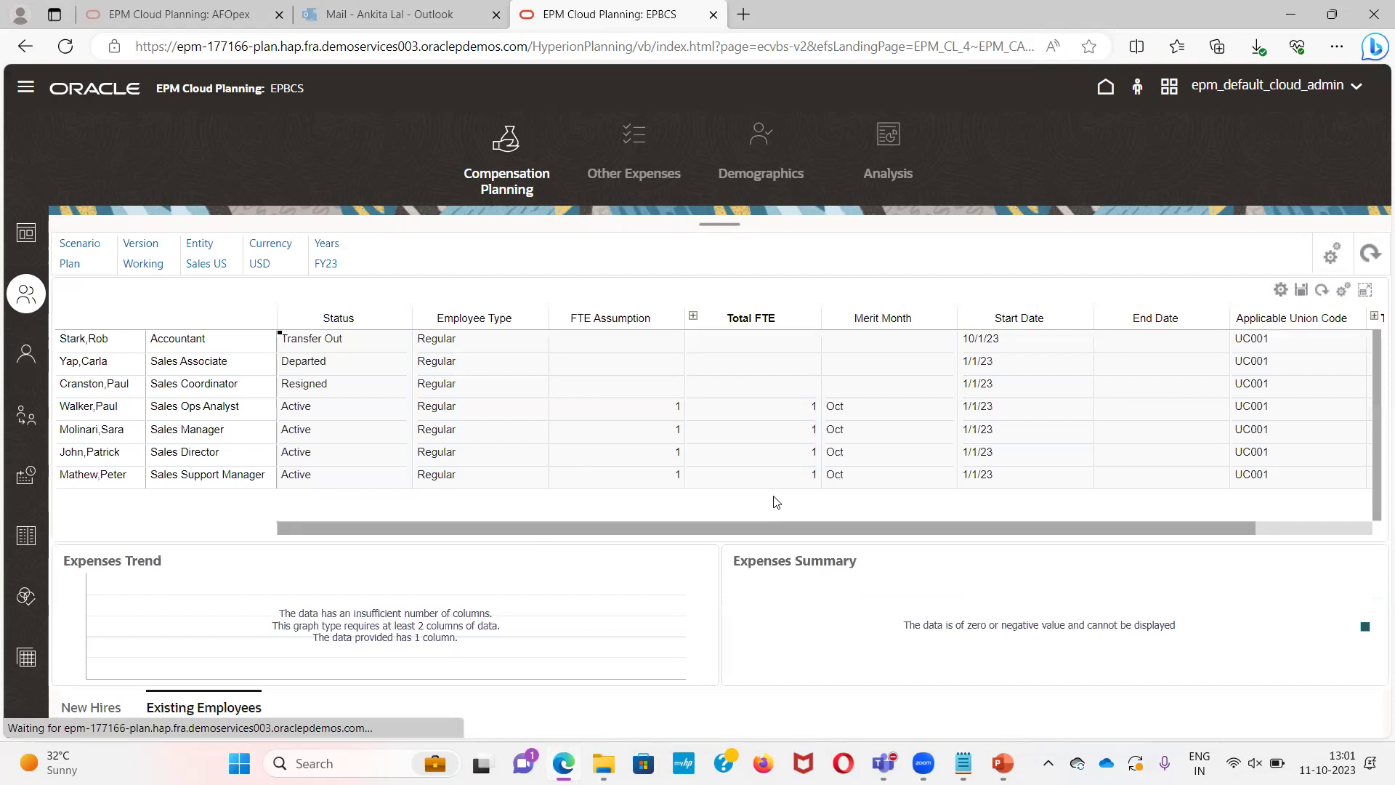
left_click(192, 454)
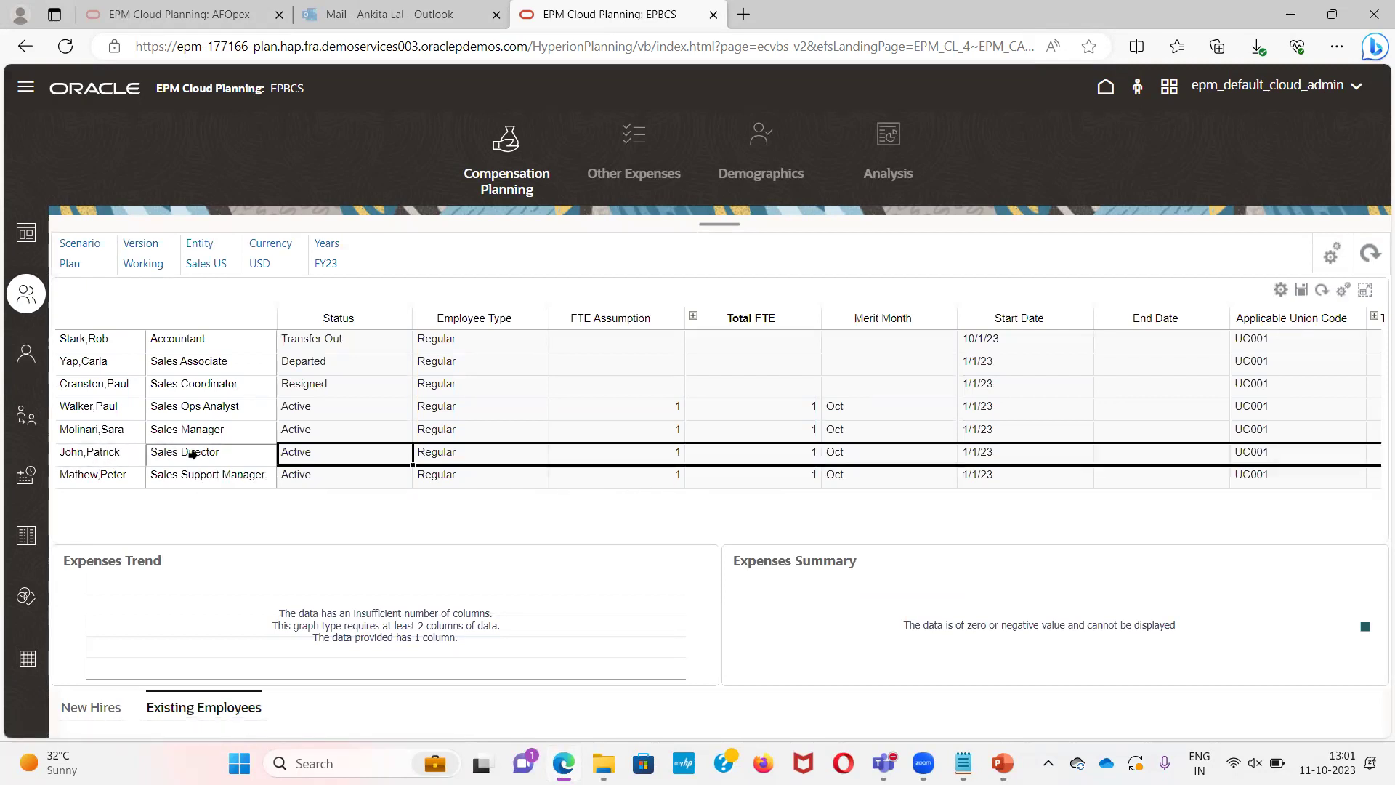
right_click(239, 454)
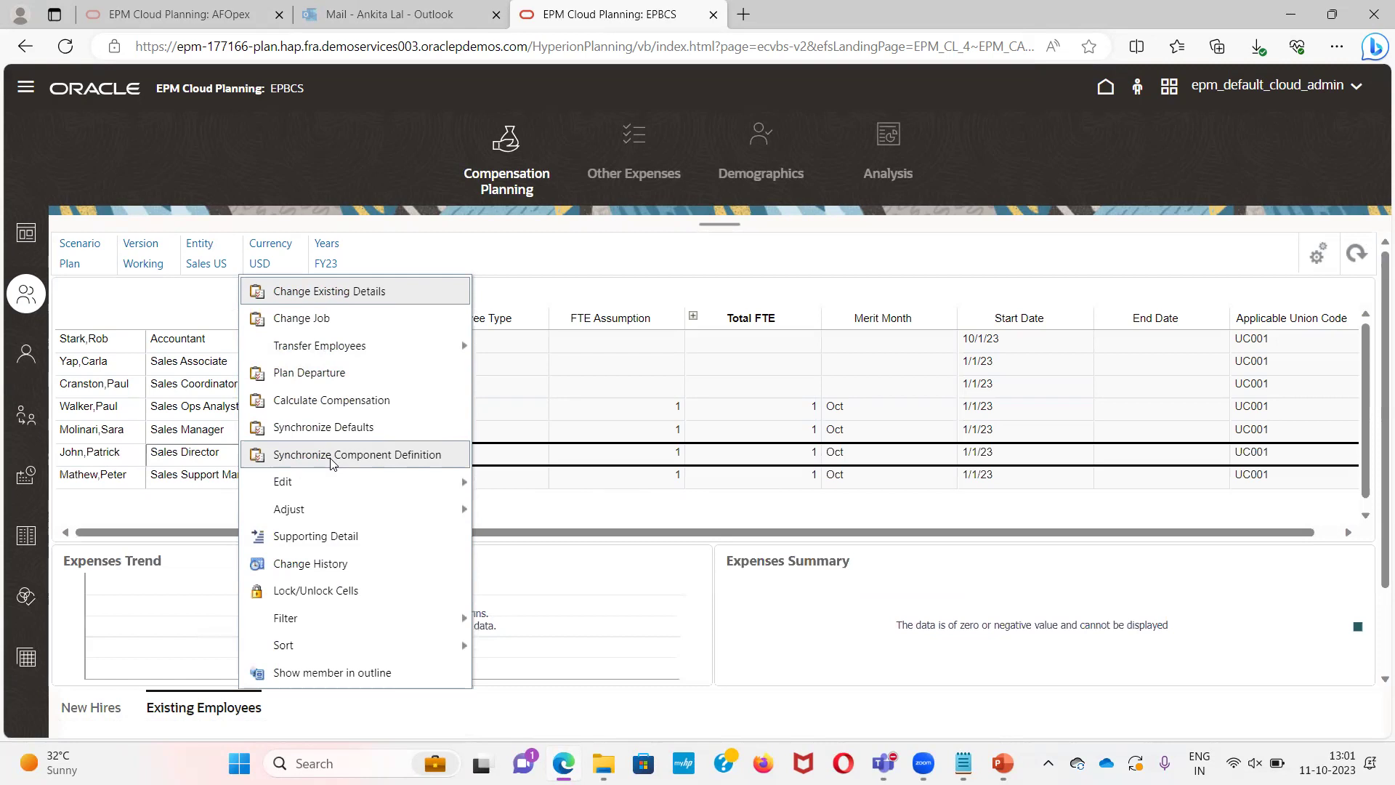
left_click(333, 456)
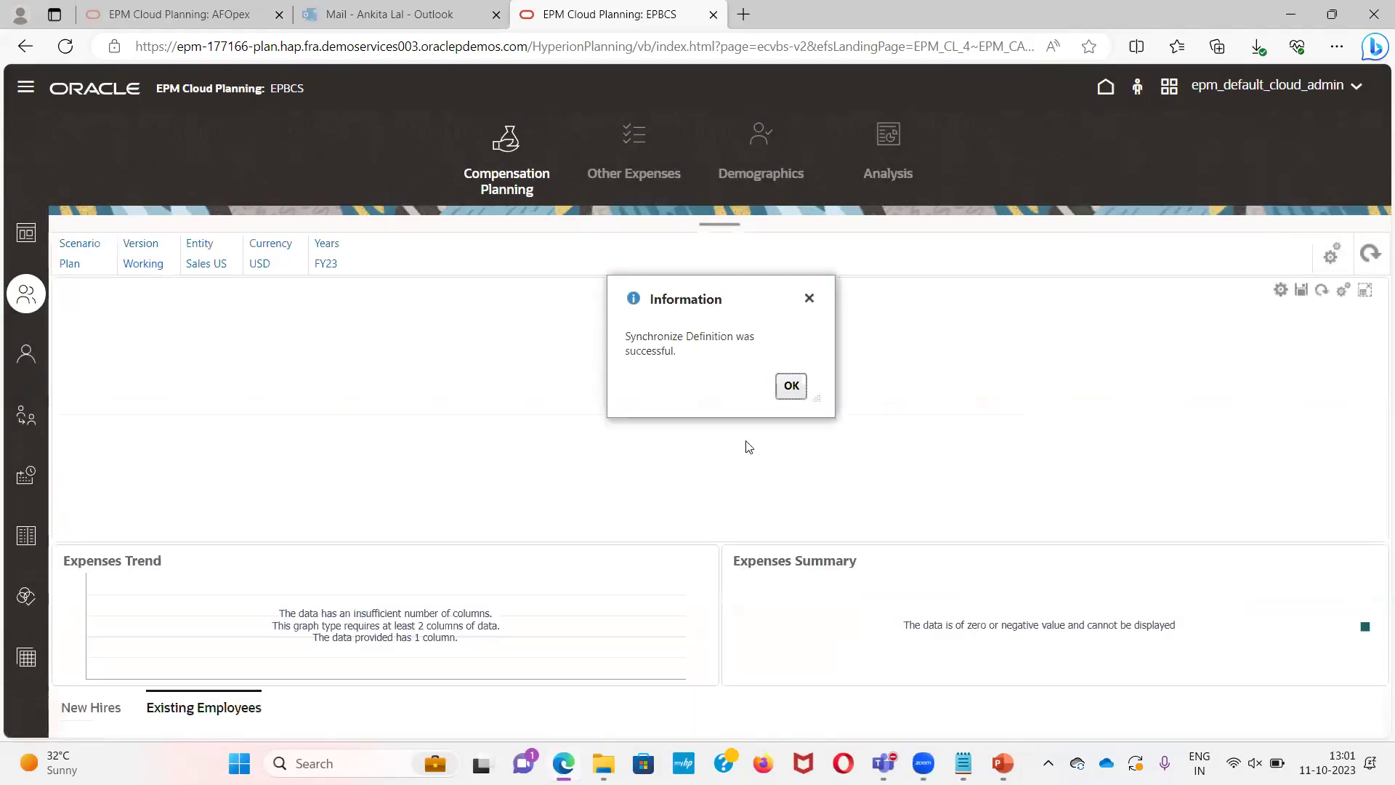
left_click(783, 386)
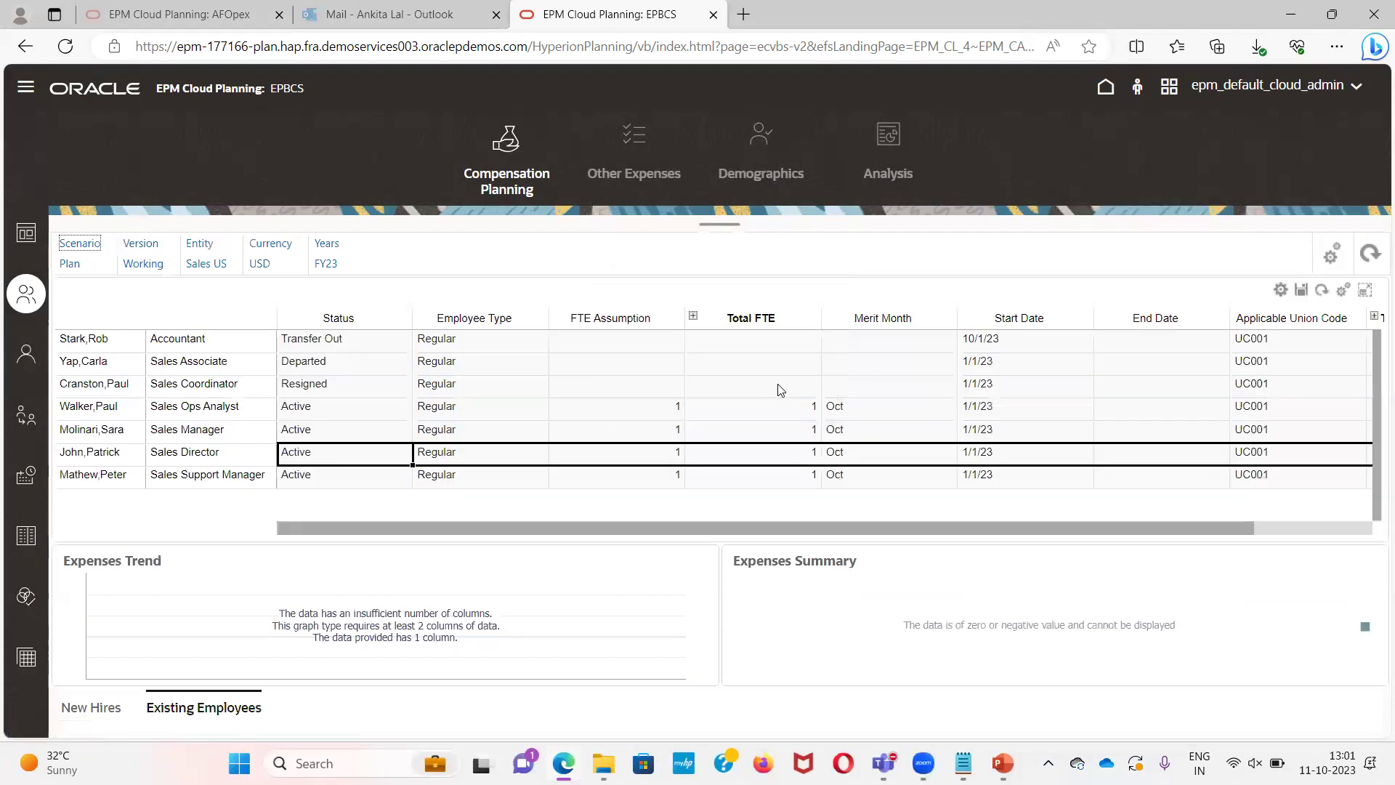
right_click(187, 452)
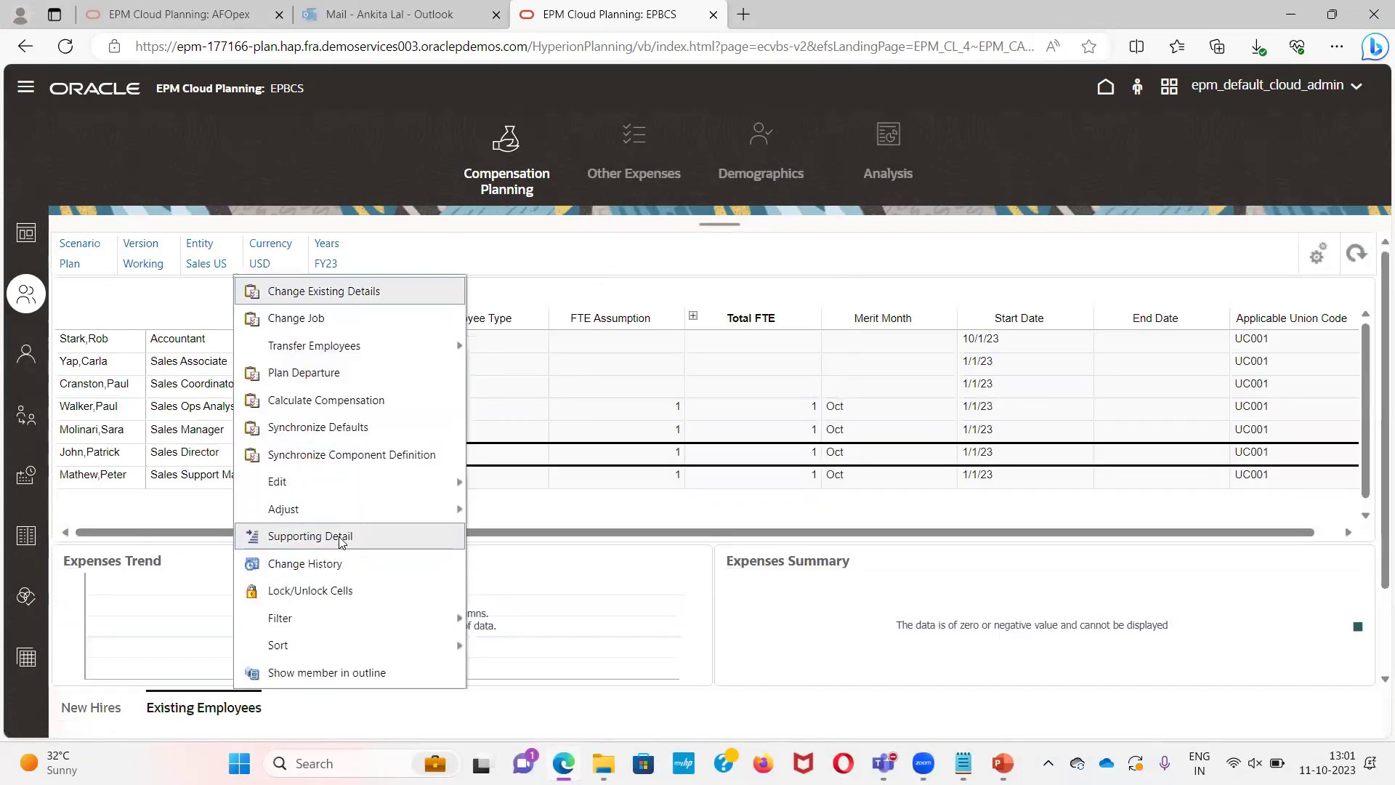
left_click(341, 542)
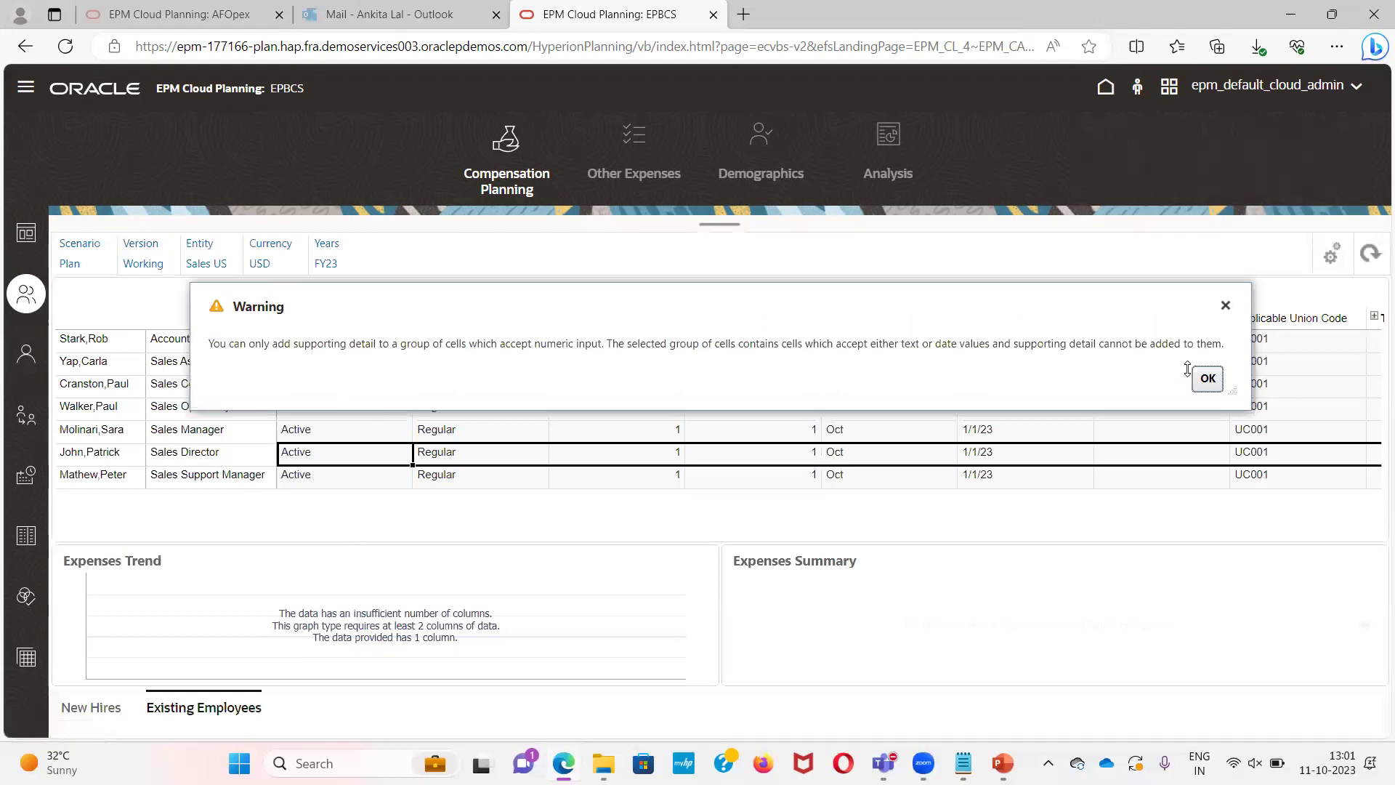
left_click(1208, 378)
Run Synchronize Defaults and Calculate Compensation on the Sales Director's row, dismissing the information dialog after each rule
right_click(192, 454)
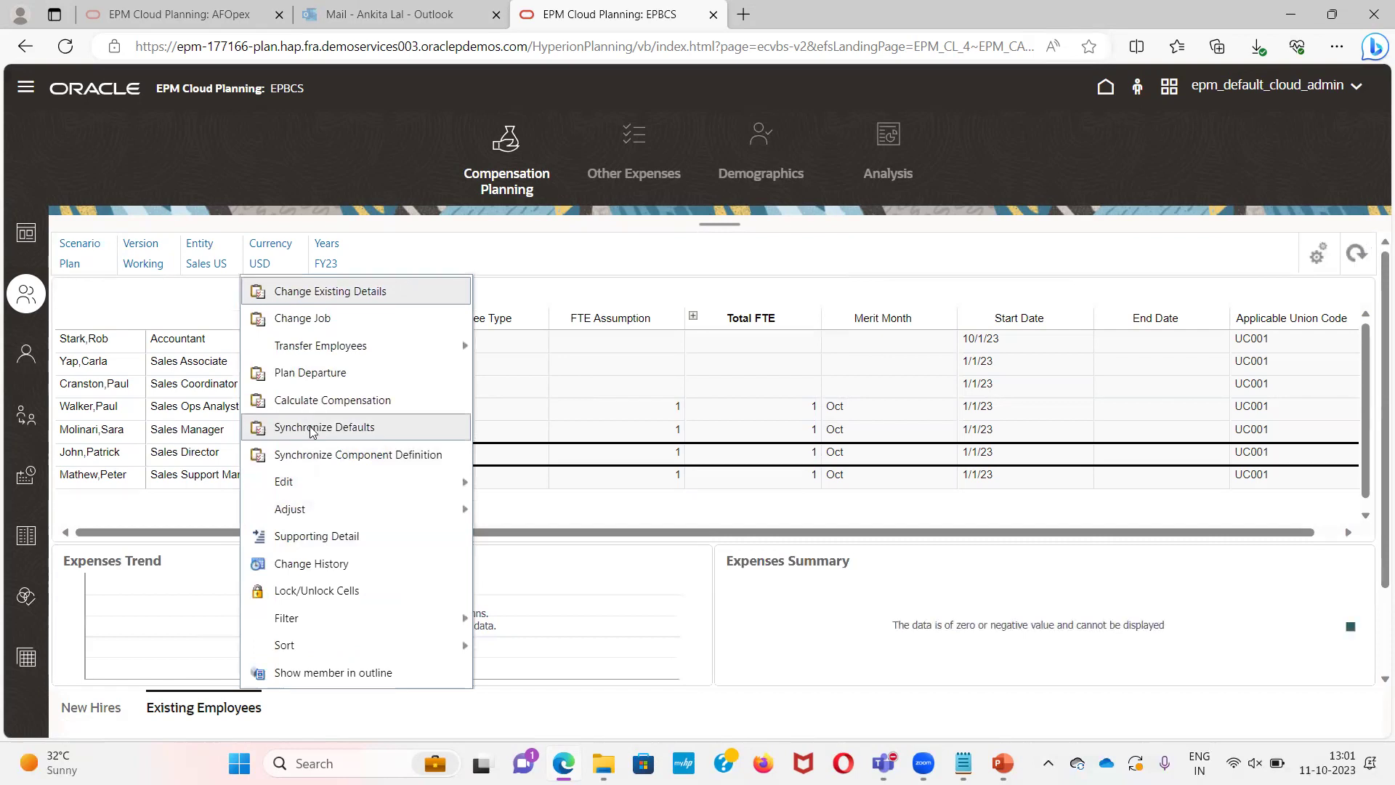
left_click(311, 428)
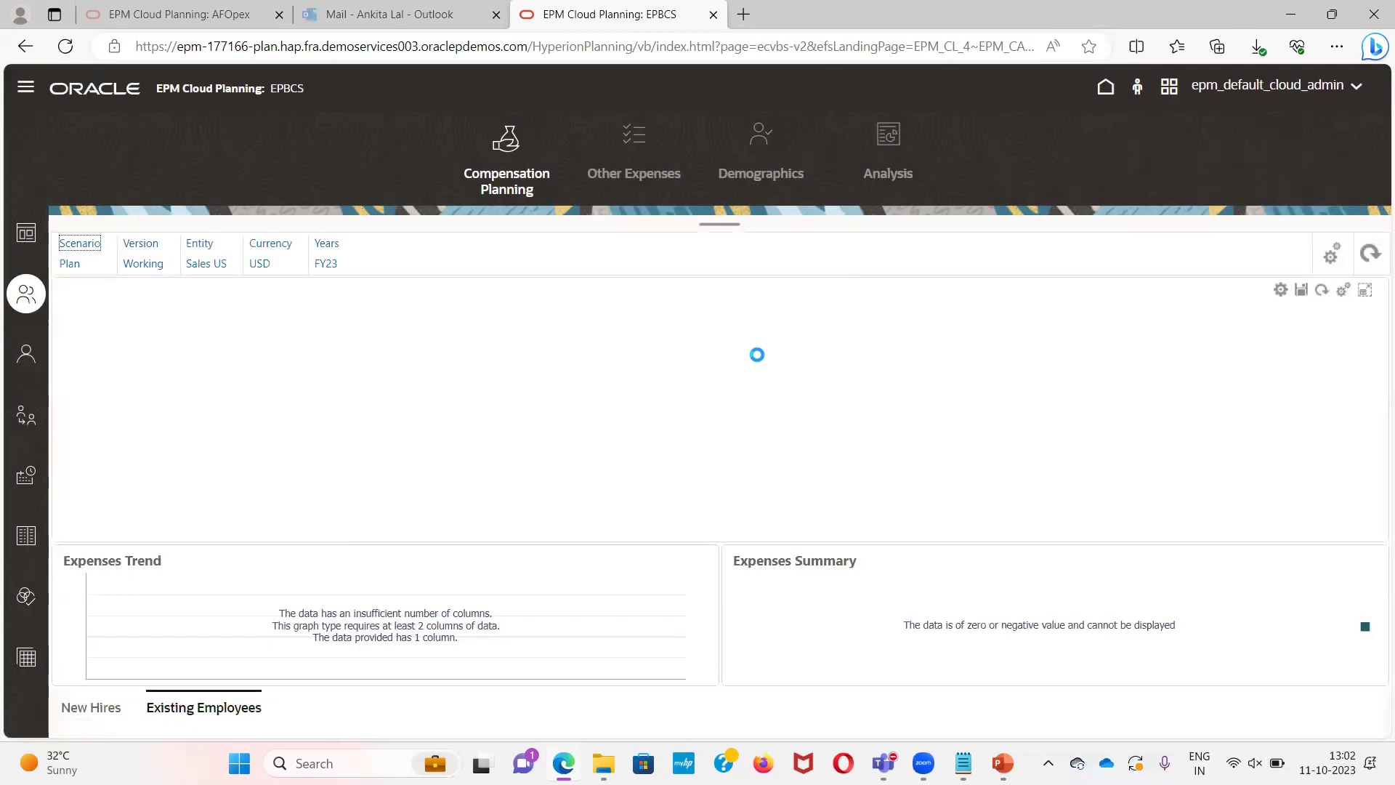
left_click(791, 377)
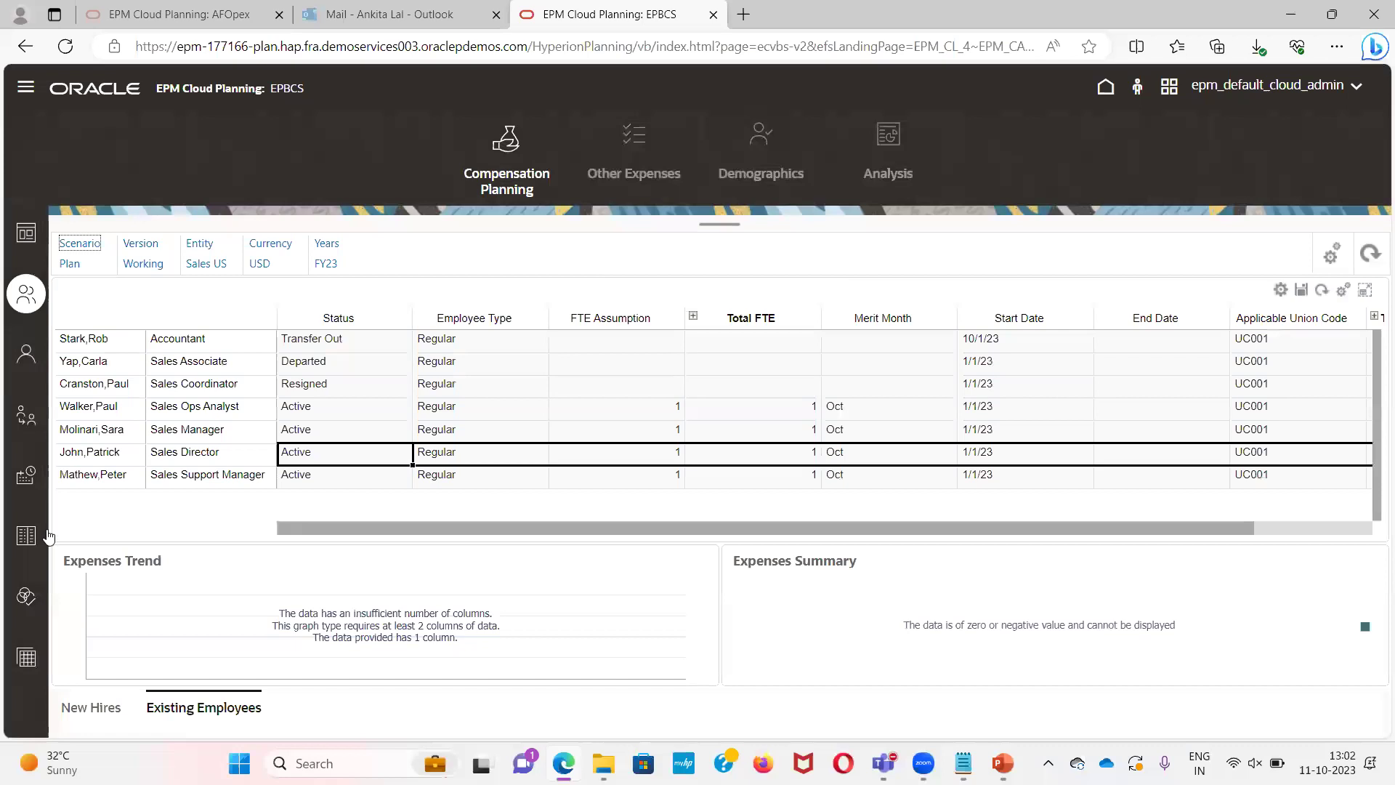
right_click(200, 456)
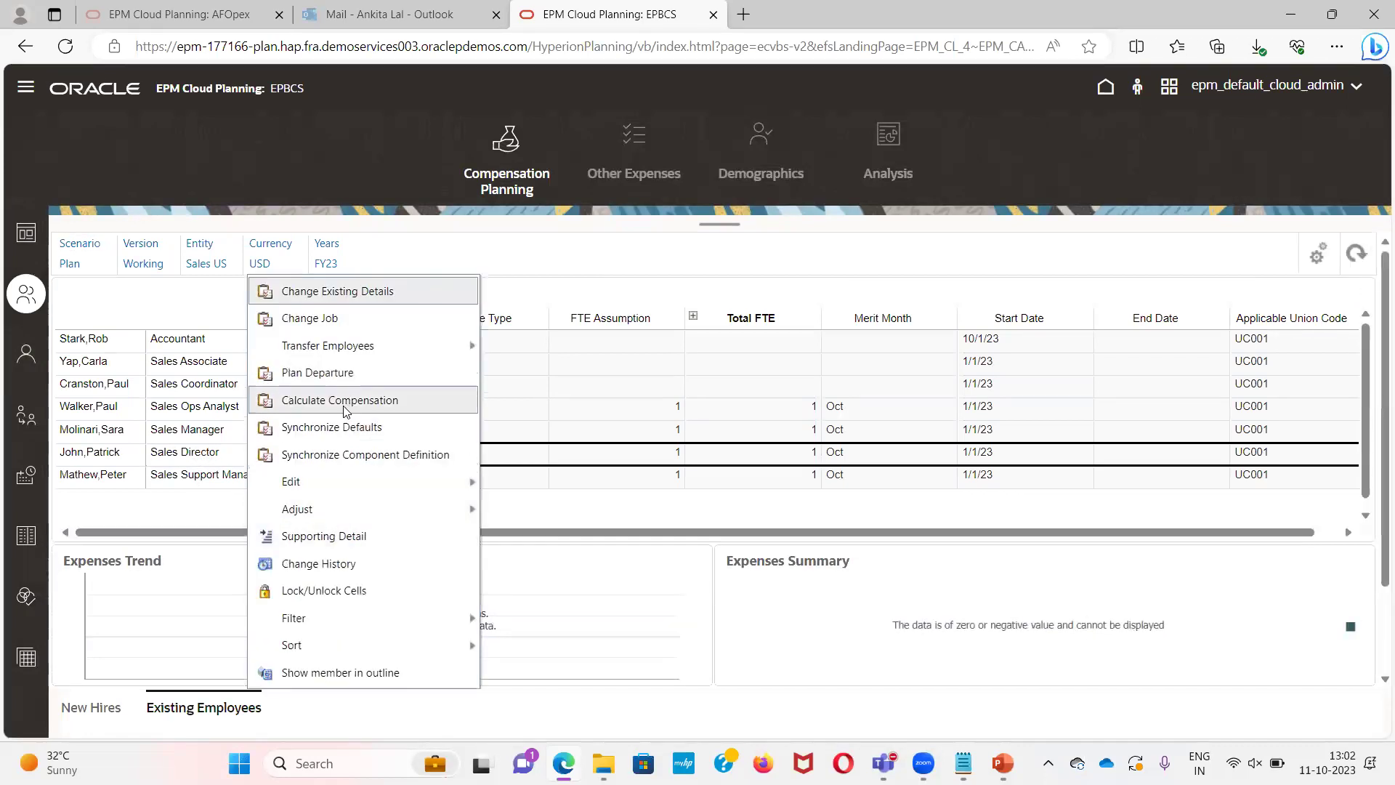
left_click(345, 405)
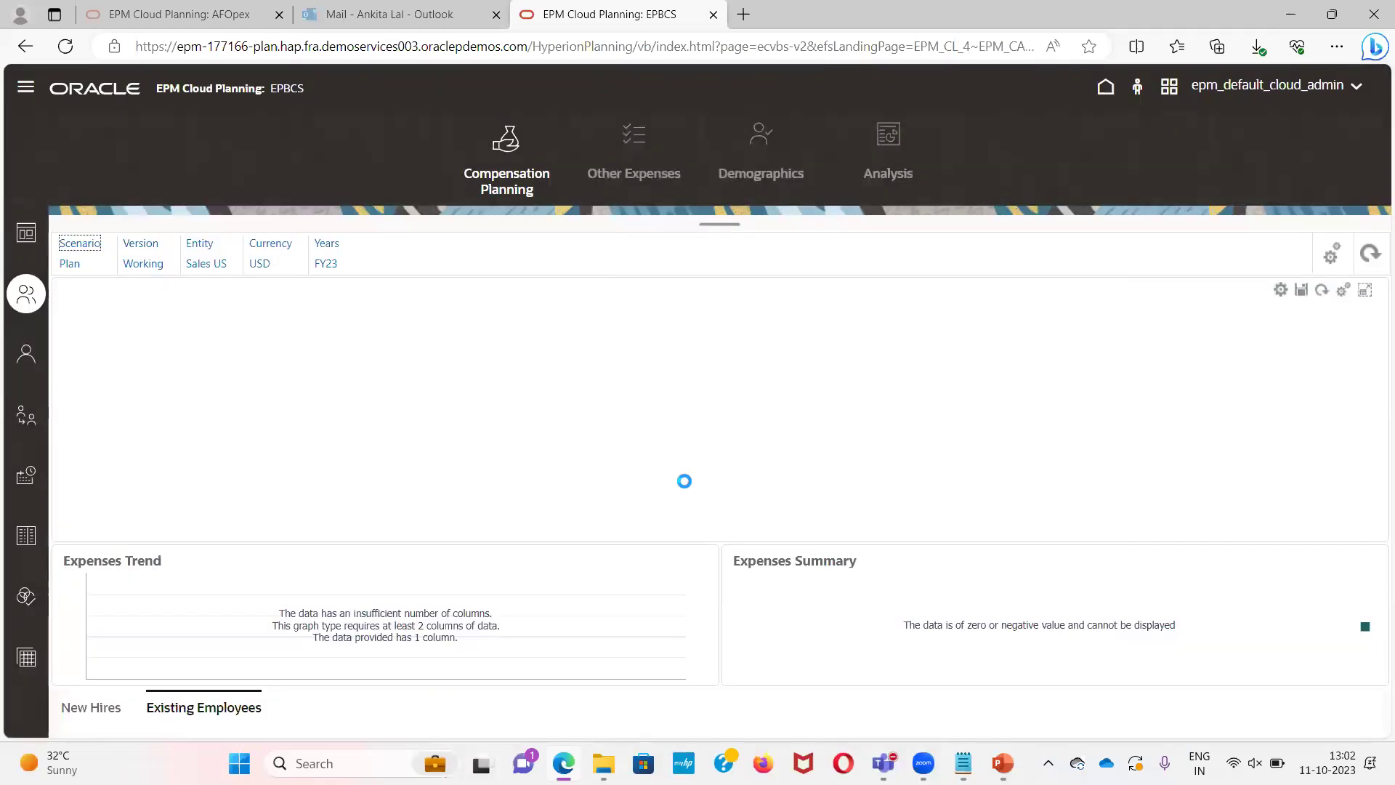
left_click(841, 378)
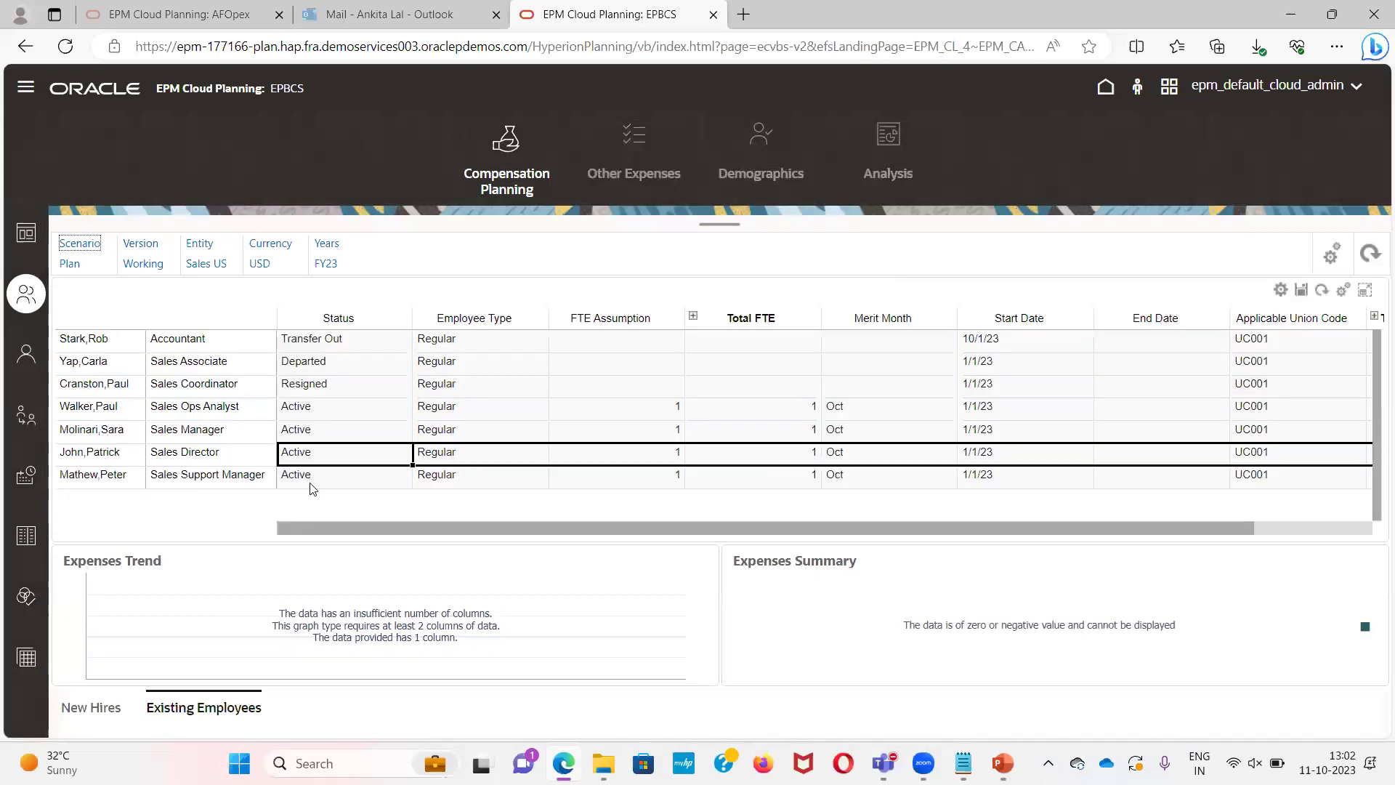
Open the single-employee details form, set Job to Sales Director, and load the employee noted for that job
left_click(24, 354)
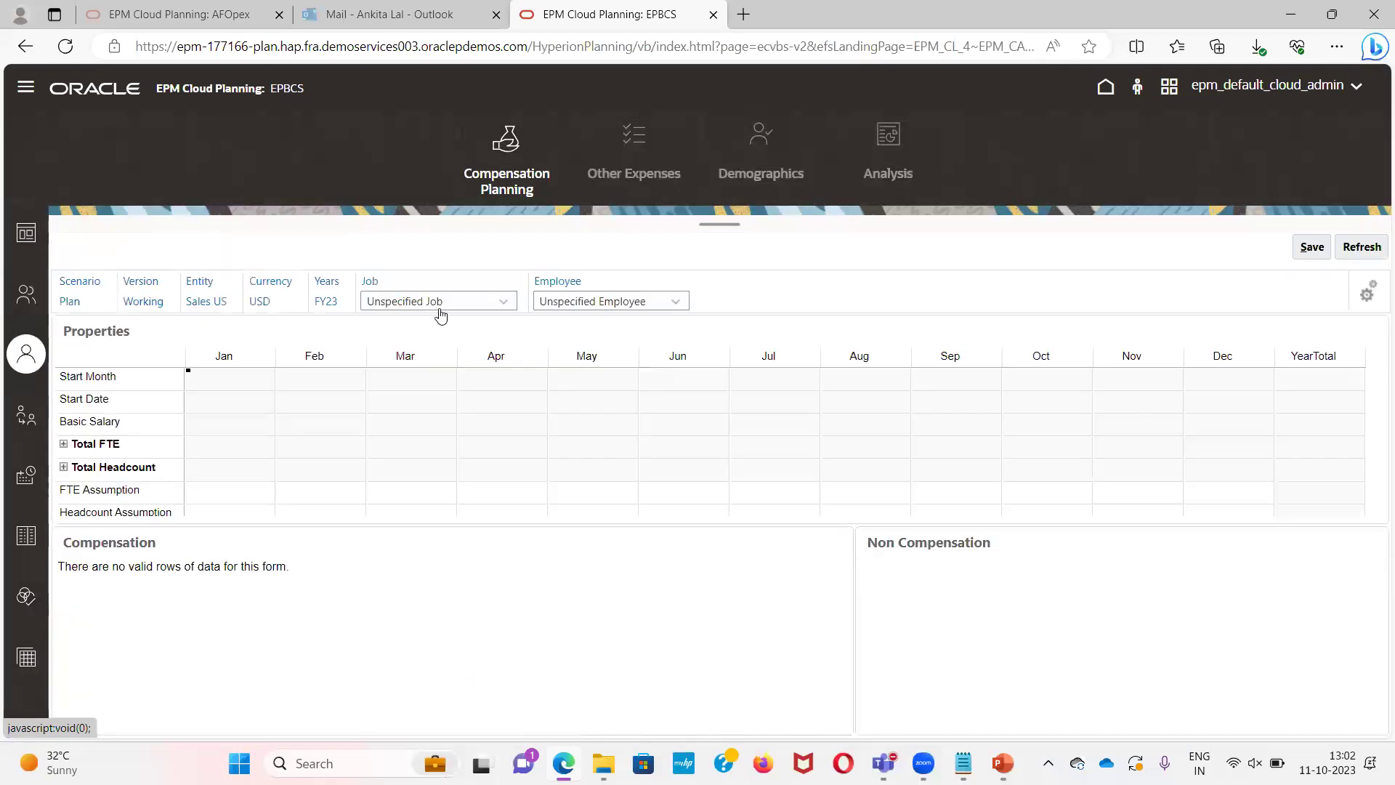
left_click(438, 301)
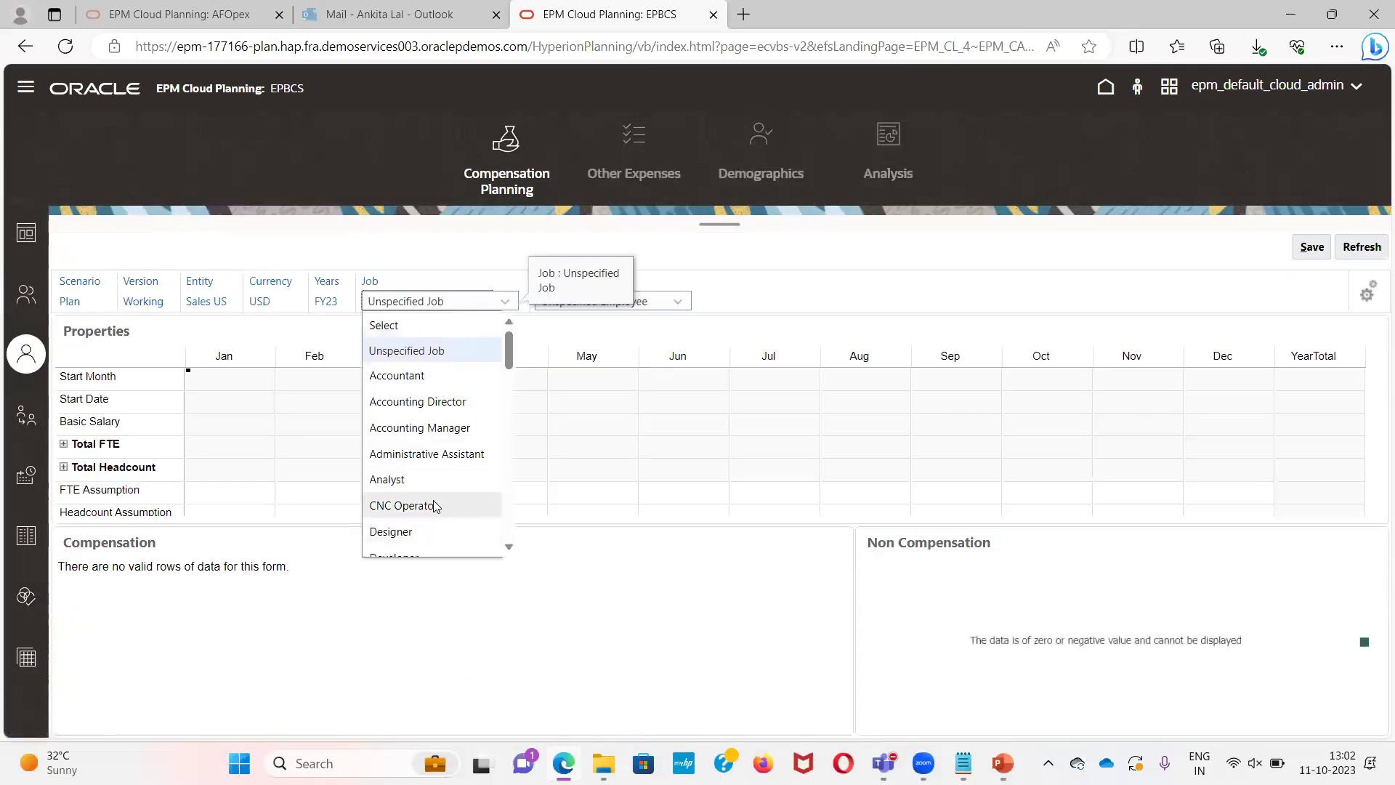
scroll(436, 506, "down", 2)
scroll(433, 504, "down", 2)
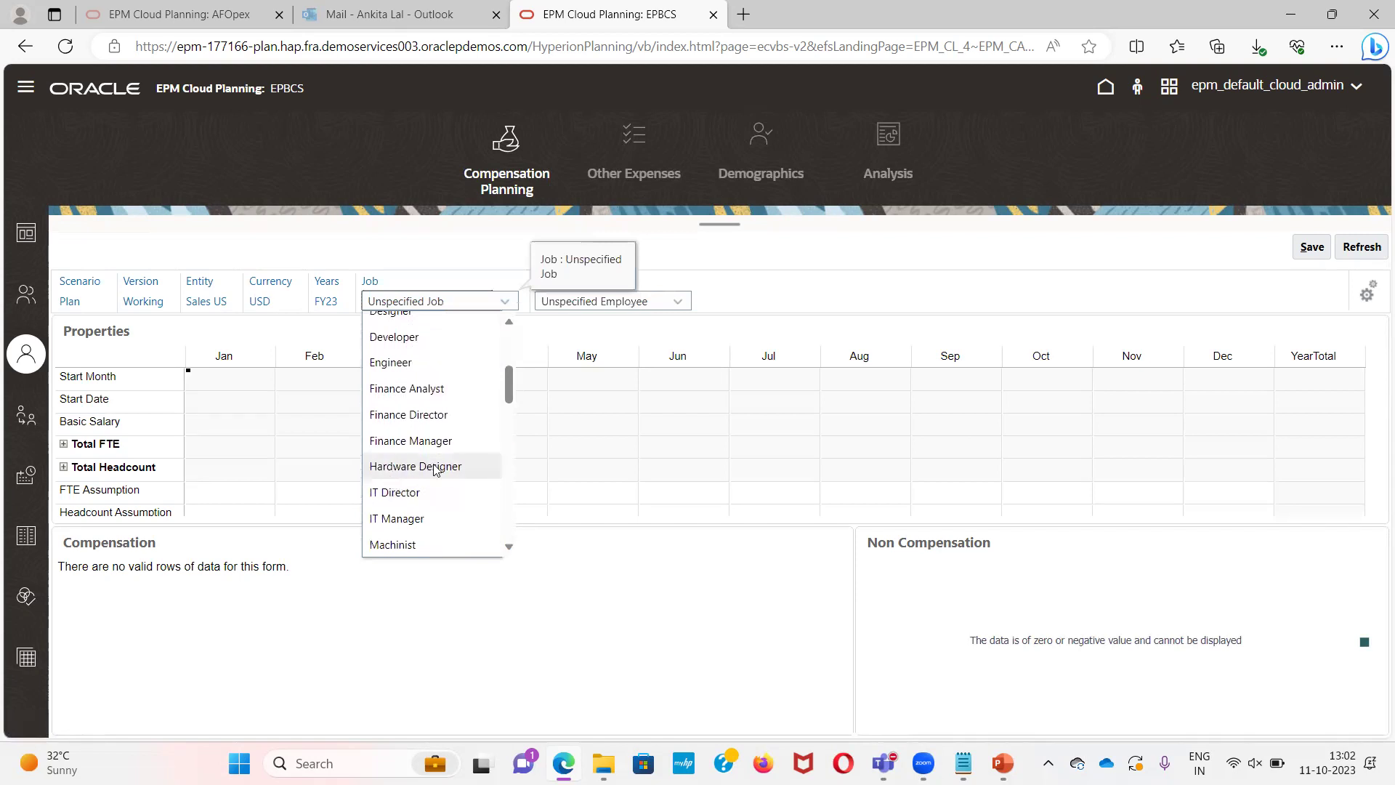
scroll(428, 517, "down", 5)
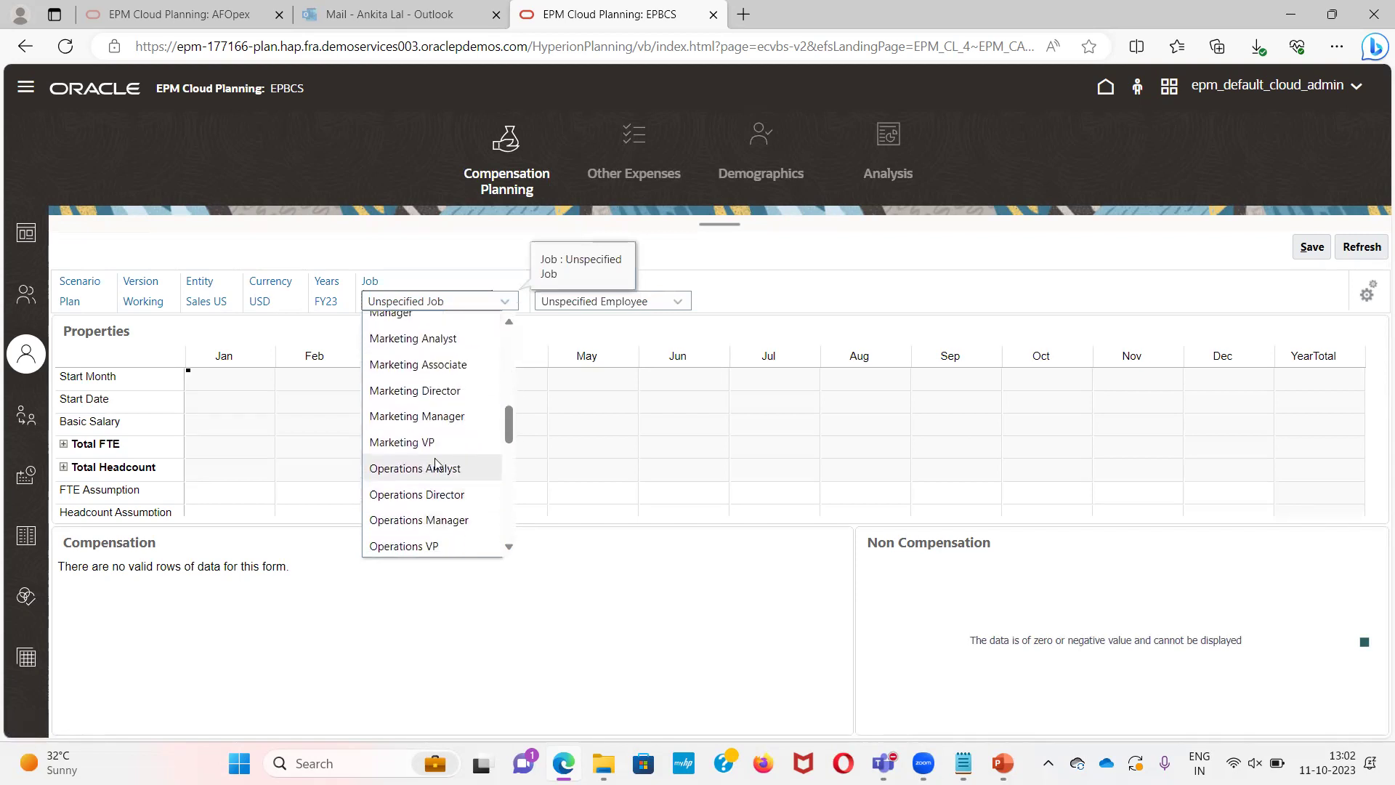
scroll(430, 509, "down", 6)
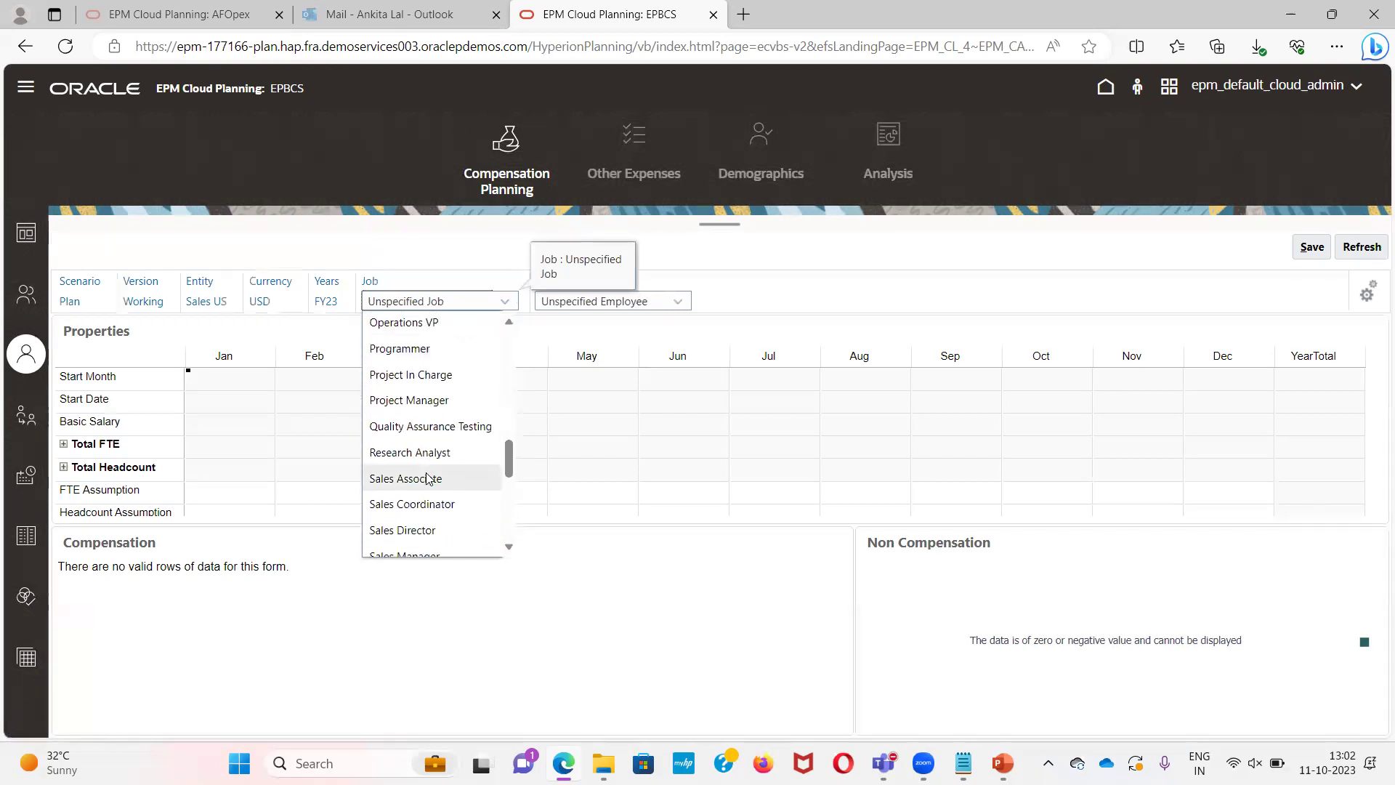
left_click(618, 302)
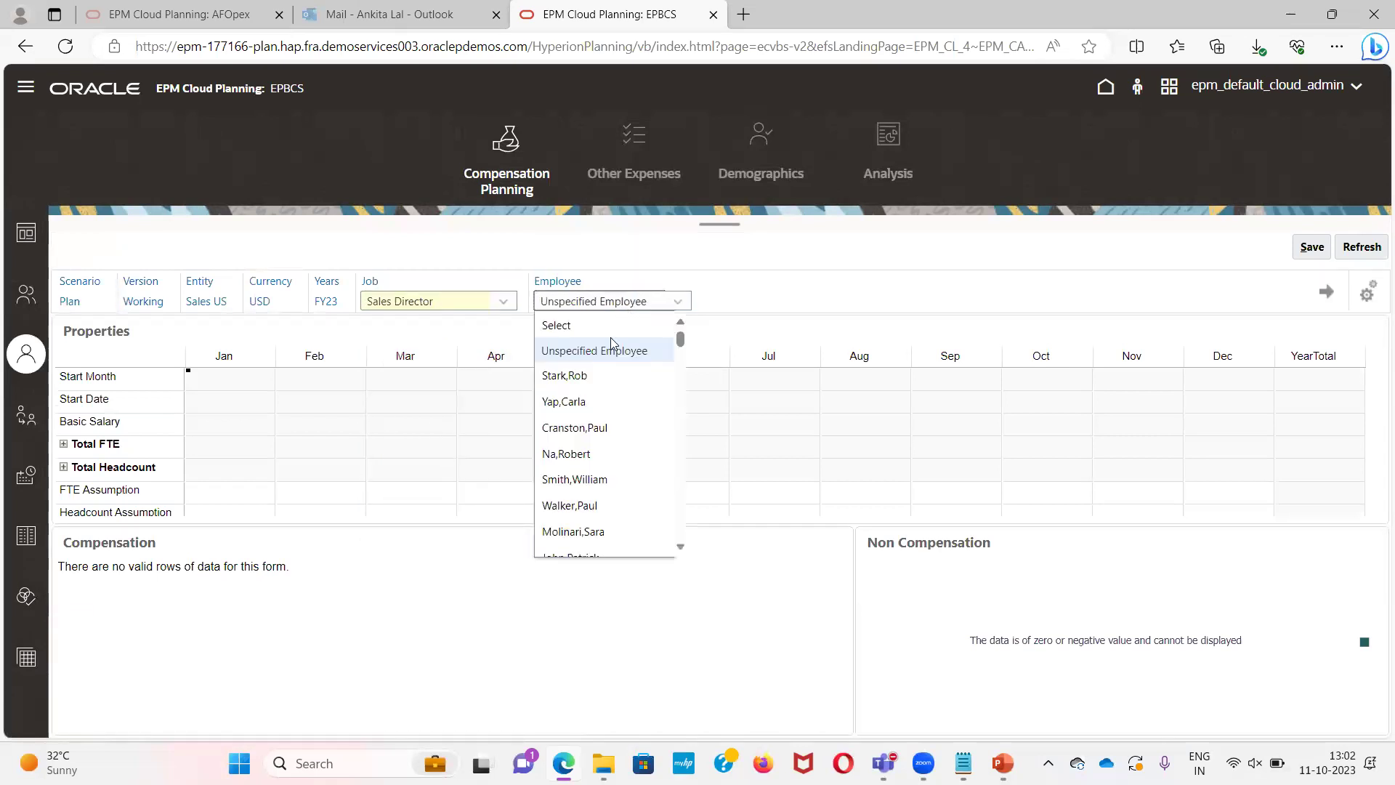
scroll(583, 530, "down", 1)
left_click(574, 518)
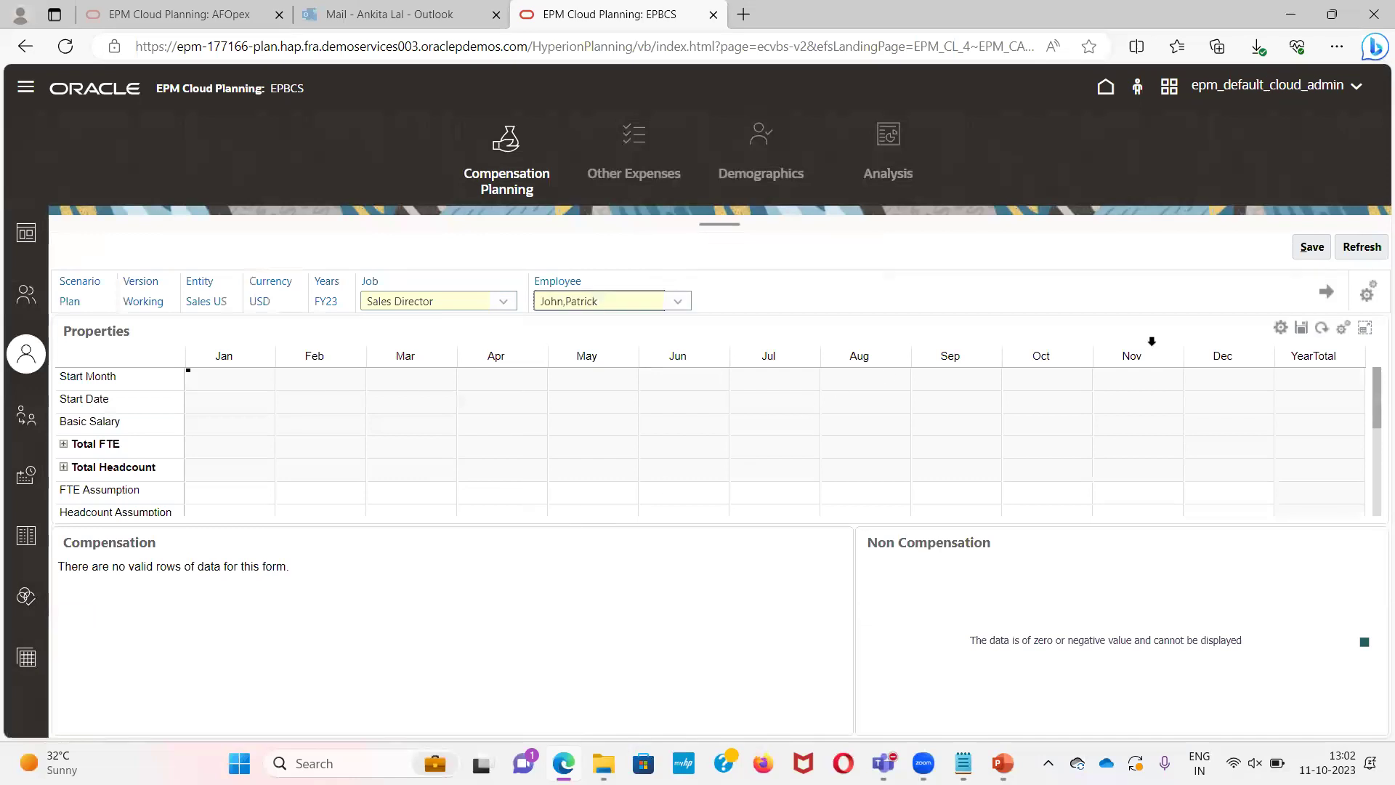
left_click(1329, 295)
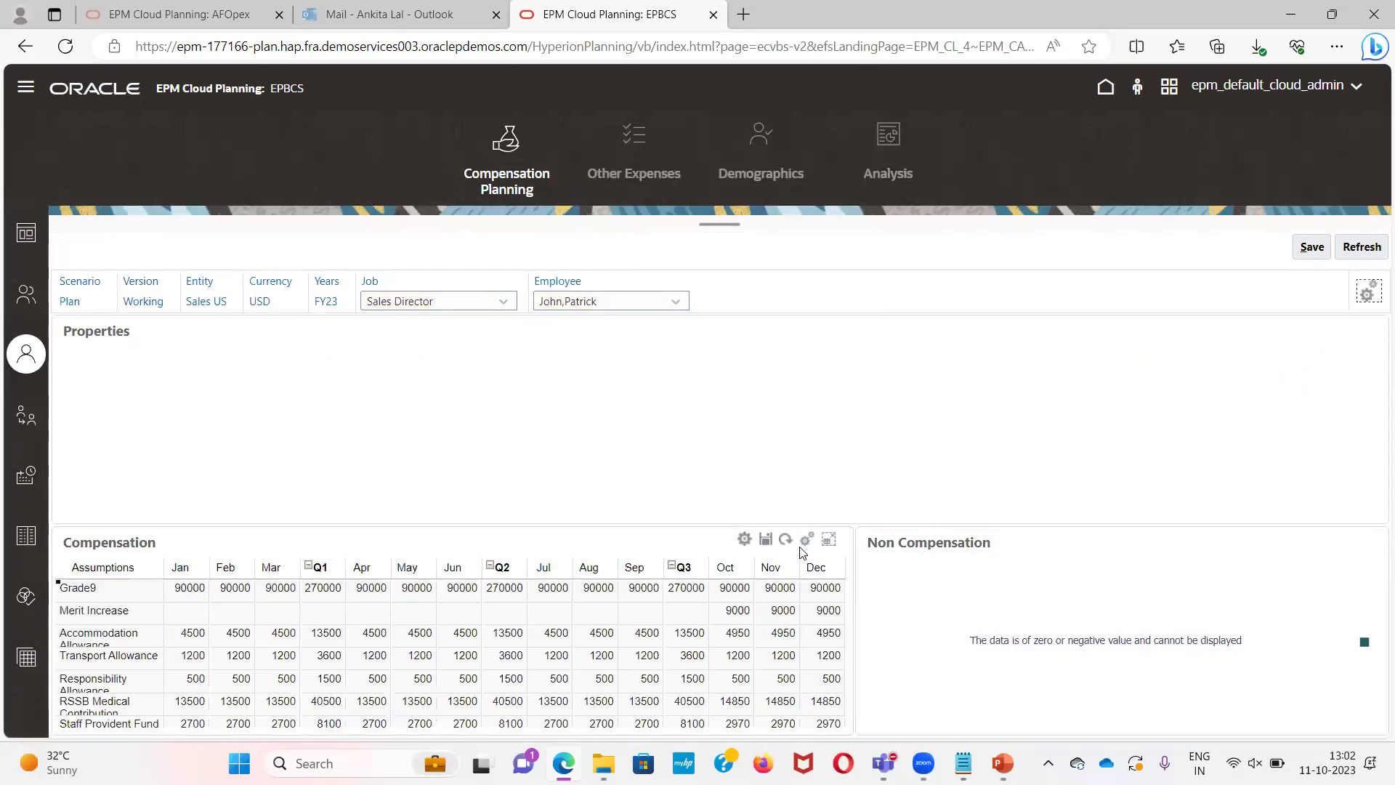
Examine the Sales Director's monthly Compensation amounts and the Performance and Recommended Merit % rows in Properties
left_click_drag(433, 720, 529, 732)
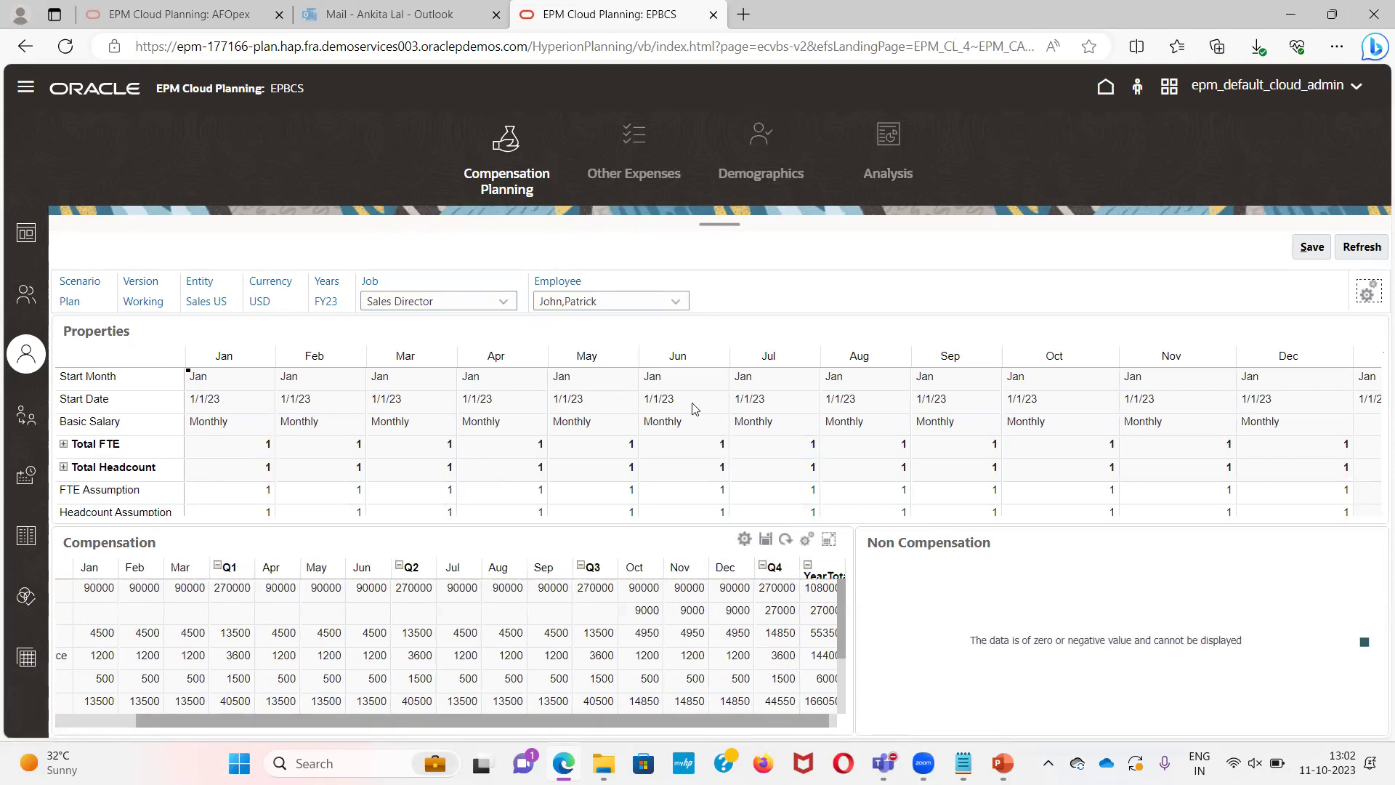
scroll(956, 469, "down", 5)
scroll(937, 436, "down", 2)
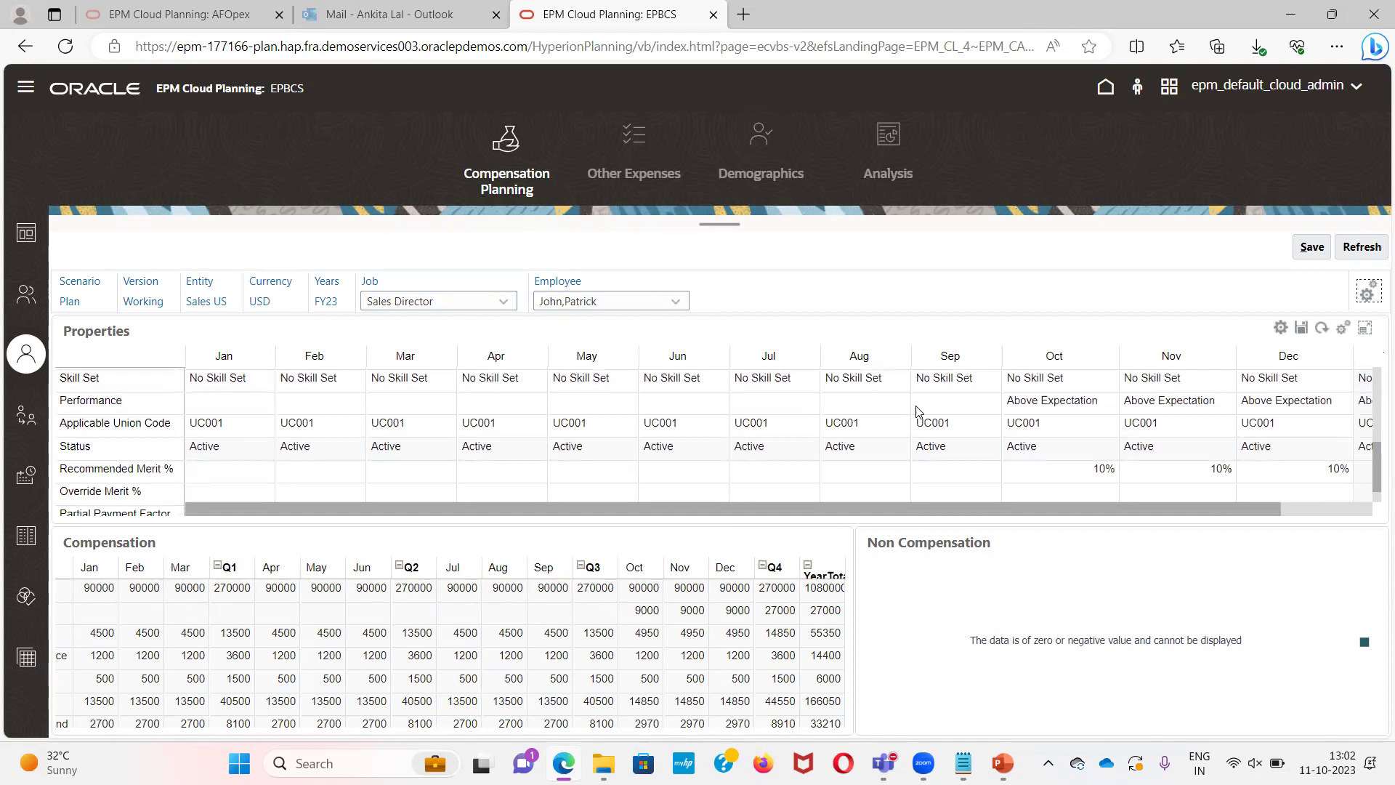
scroll(1034, 399, "down", 1)
scroll(1068, 404, "up", 1)
scroll(1203, 469, "down", 1)
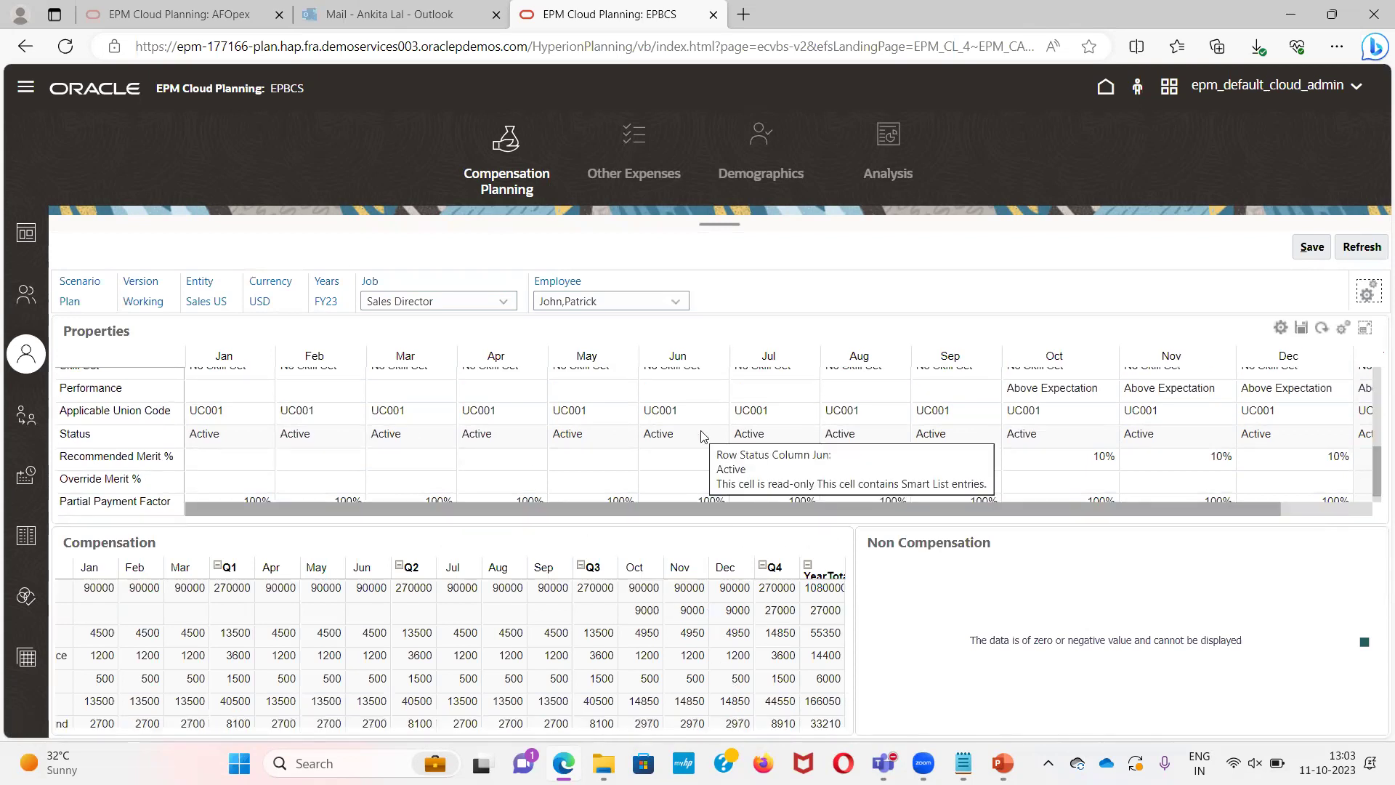
Check the notes in Notepad, set Job to Sales Support Manager, and load the employee noted for that job
key("alt+Tab")
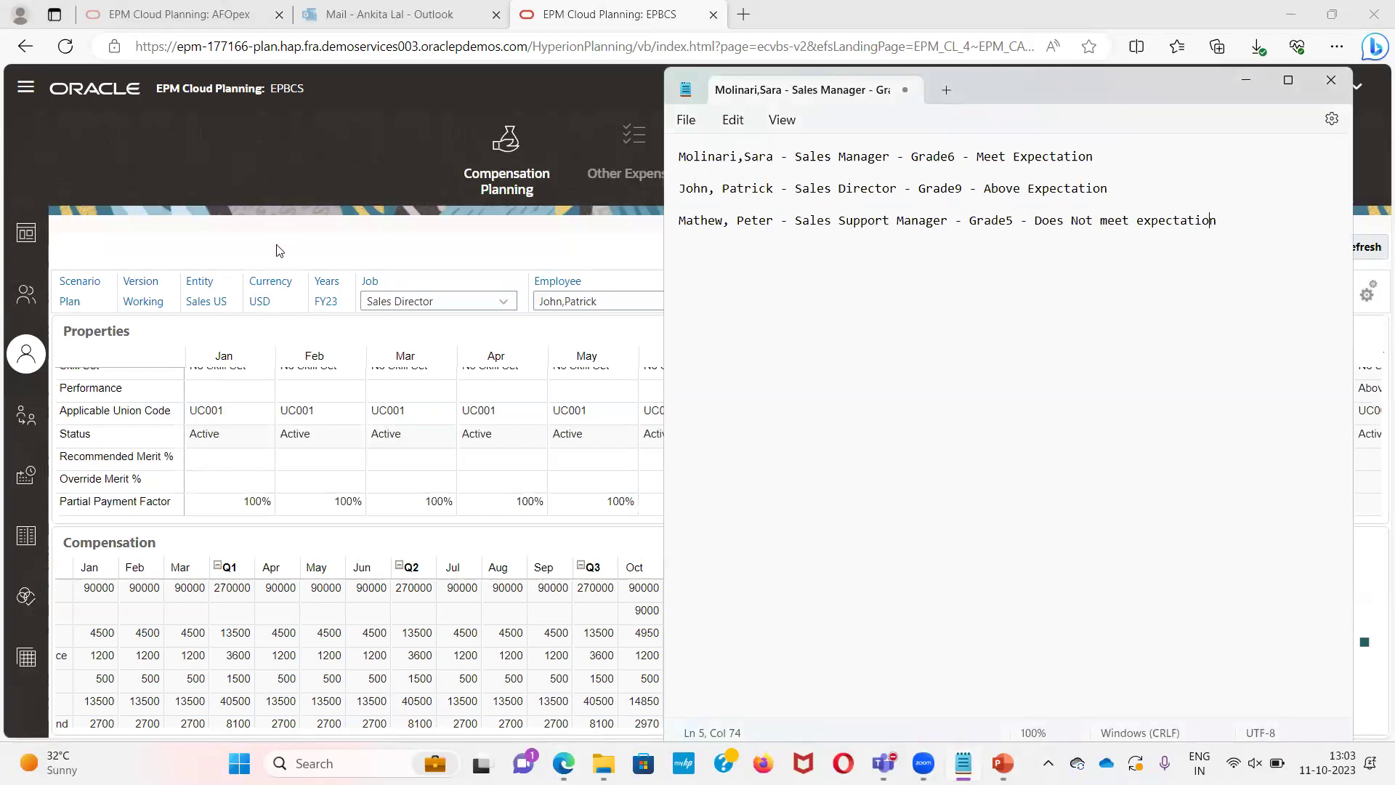
key("alt+Tab")
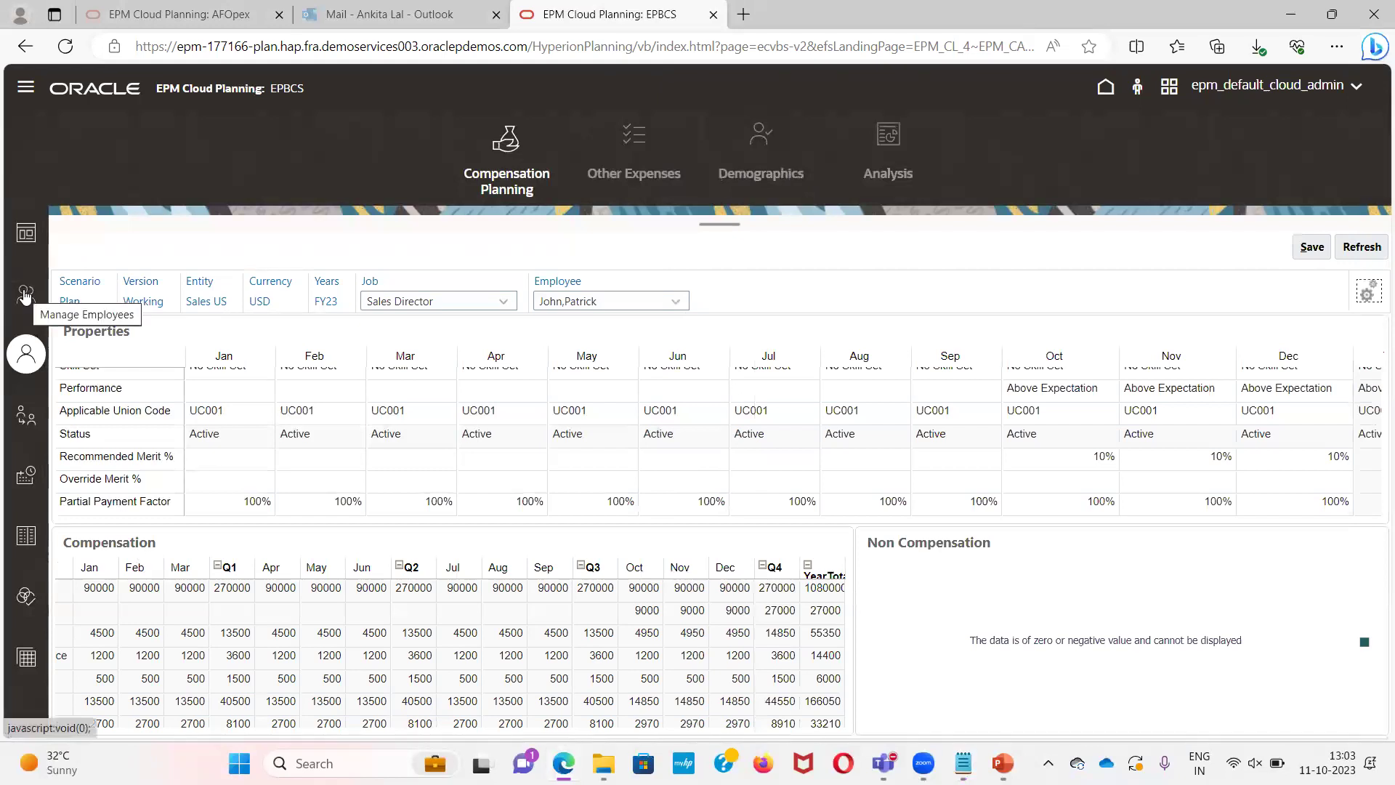
left_click(455, 303)
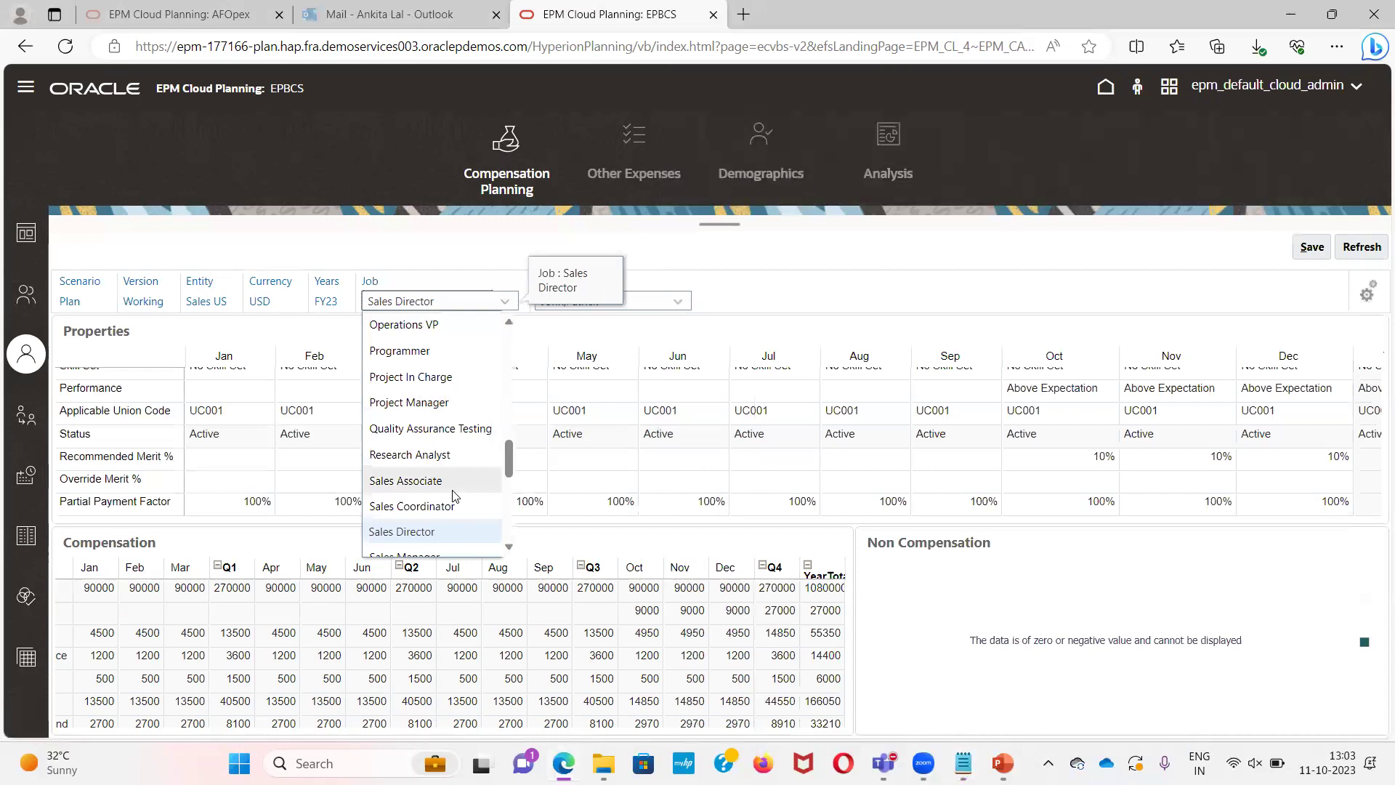
scroll(455, 497, "down", 2)
left_click(434, 506)
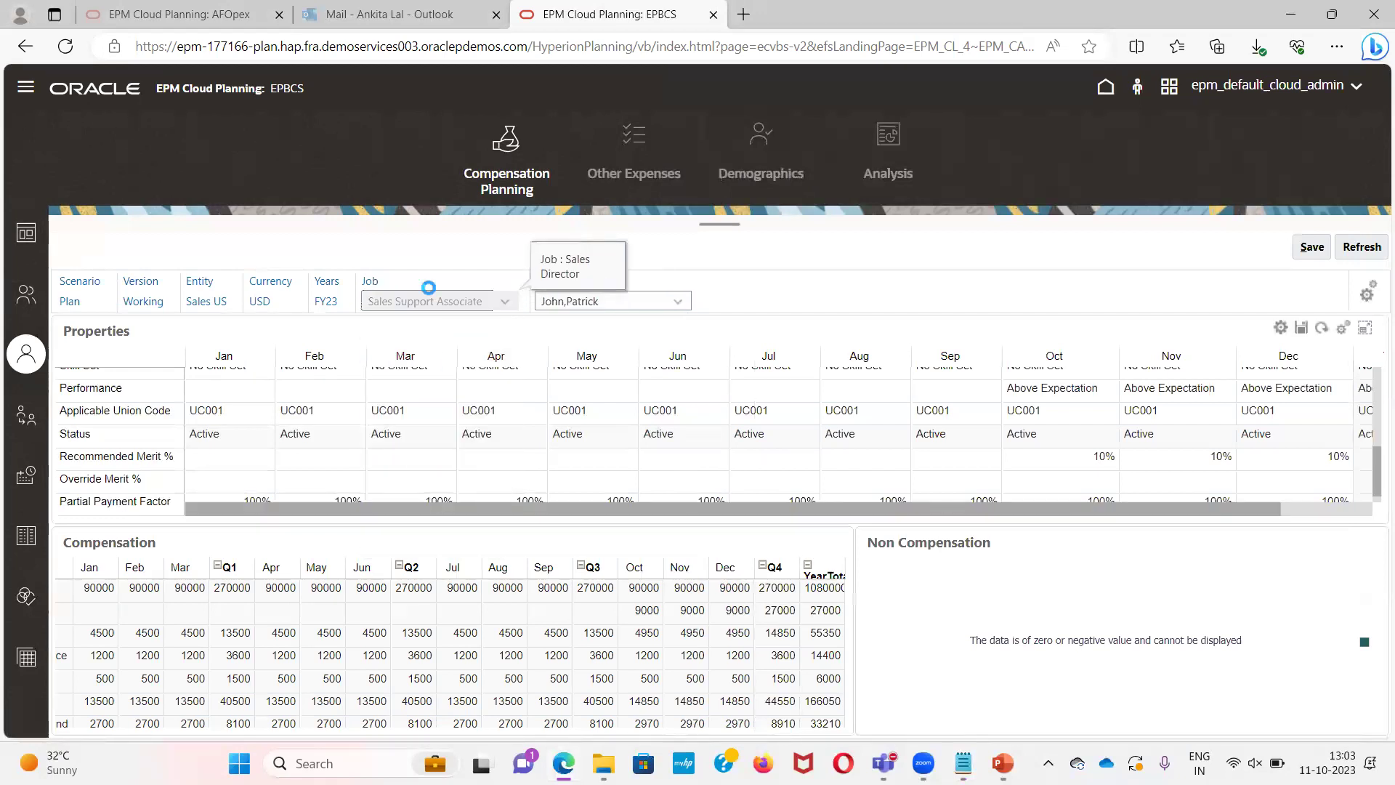
left_click(501, 301)
scroll(436, 501, "down", 1)
left_click(434, 482)
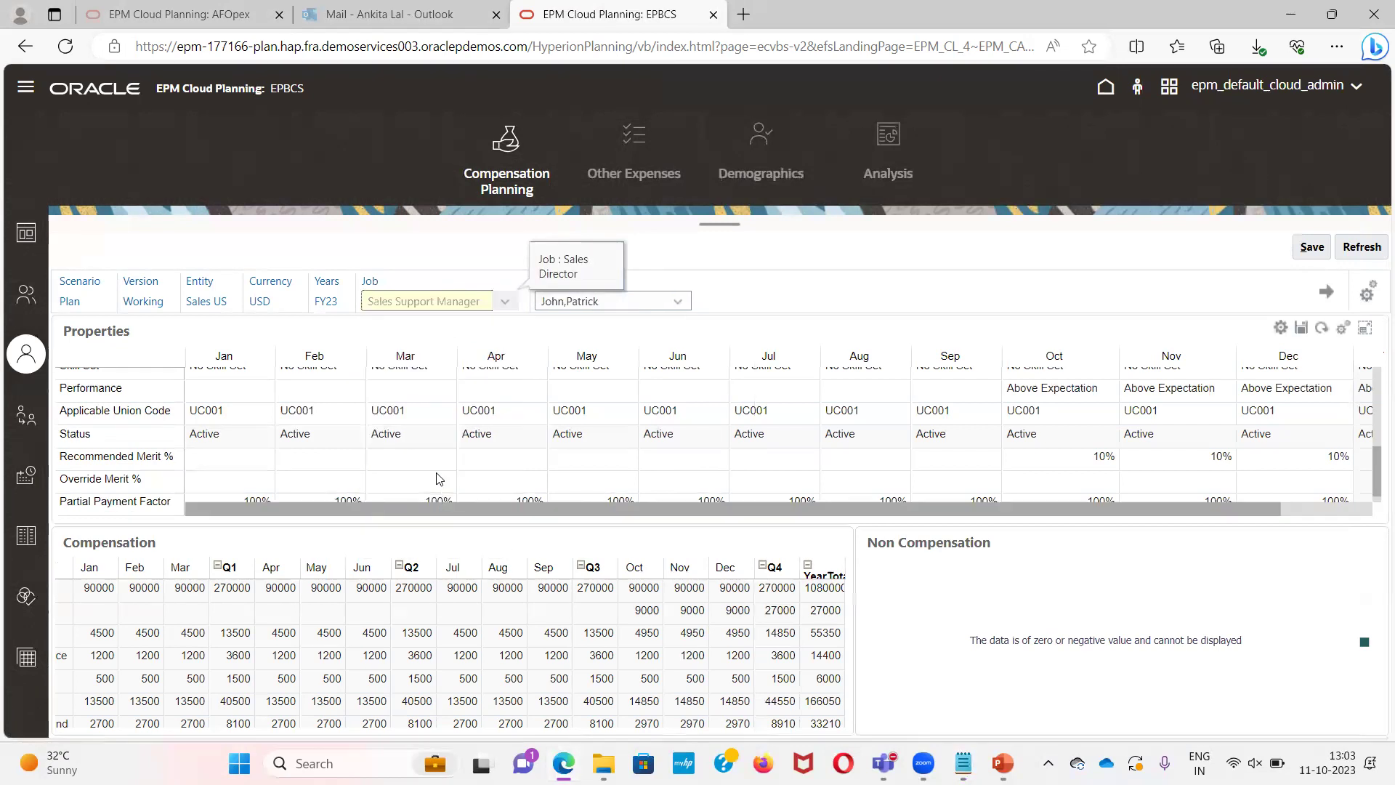
left_click(683, 304)
scroll(596, 487, "down", 2)
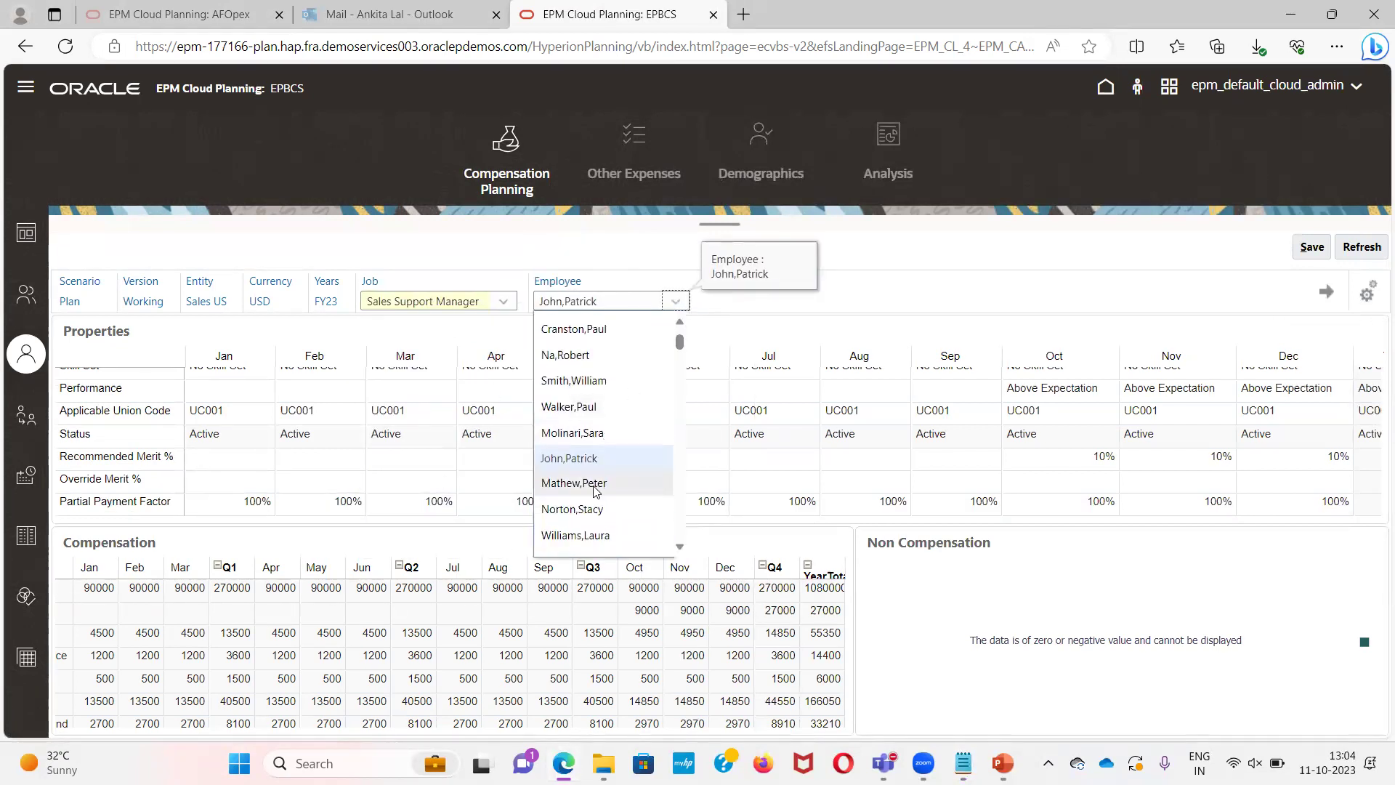
left_click(594, 485)
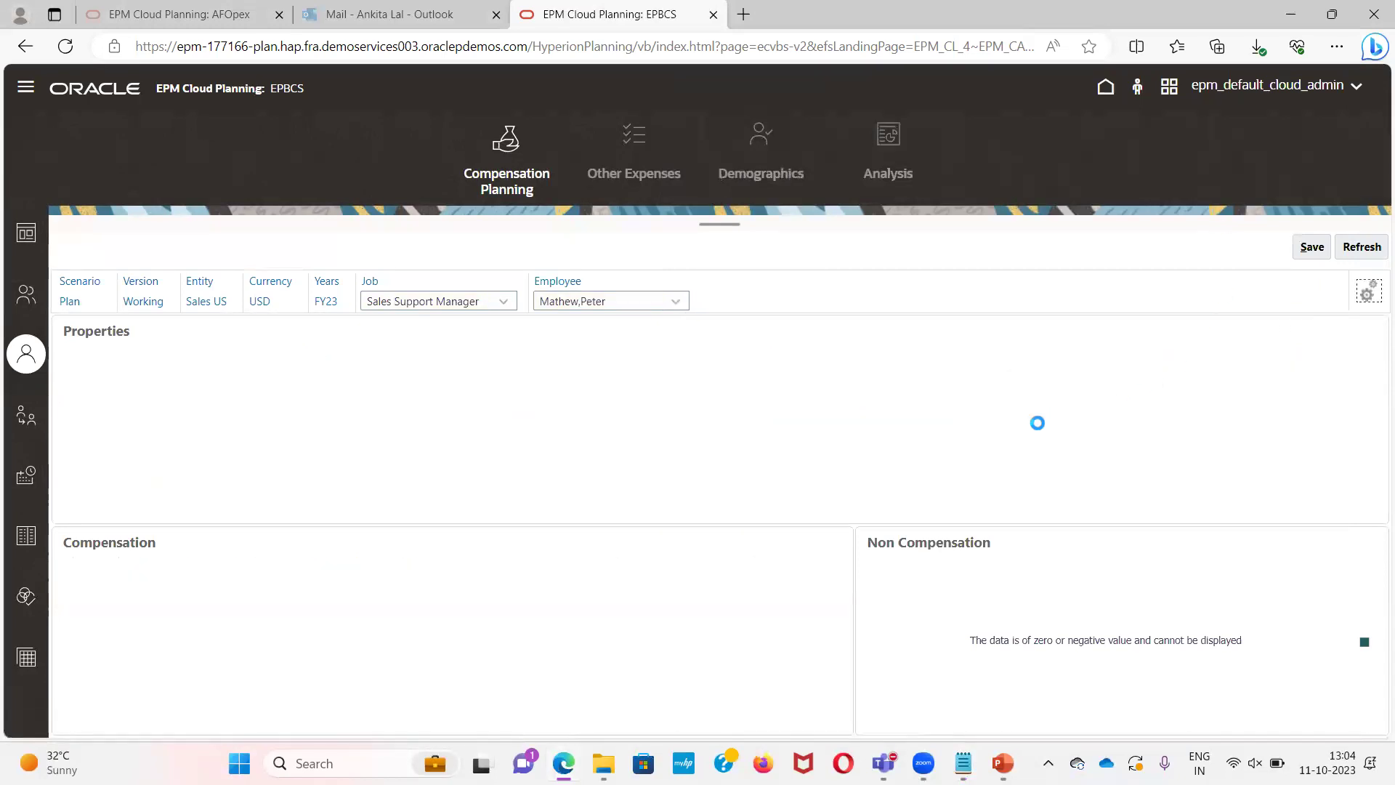
Set the Sales Support Manager's October Performance to Does not meet expectation, as listed in the notes
scroll(984, 439, "down", 3)
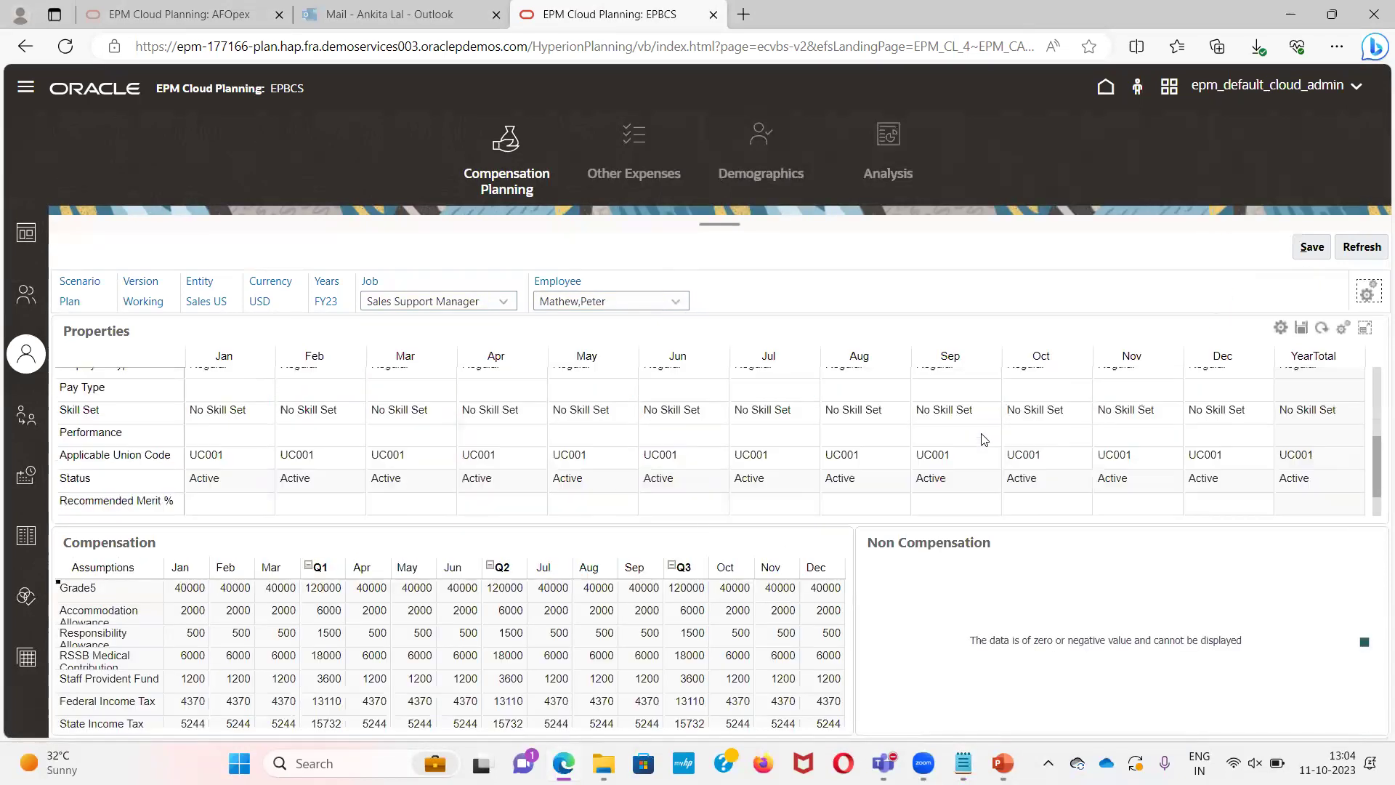
scroll(984, 439, "down", 1)
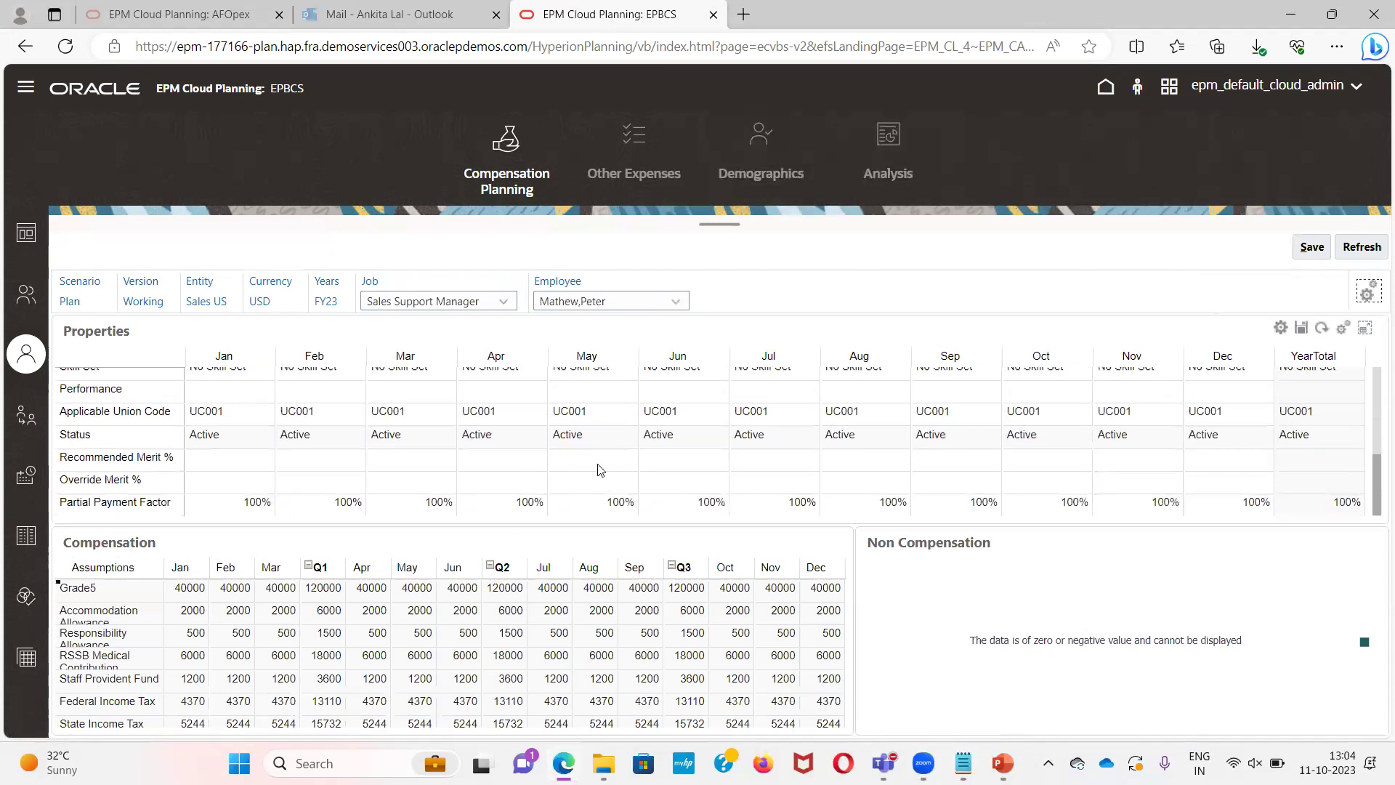
scroll(296, 457, "up", 1)
left_click(1075, 412)
left_click(1083, 414)
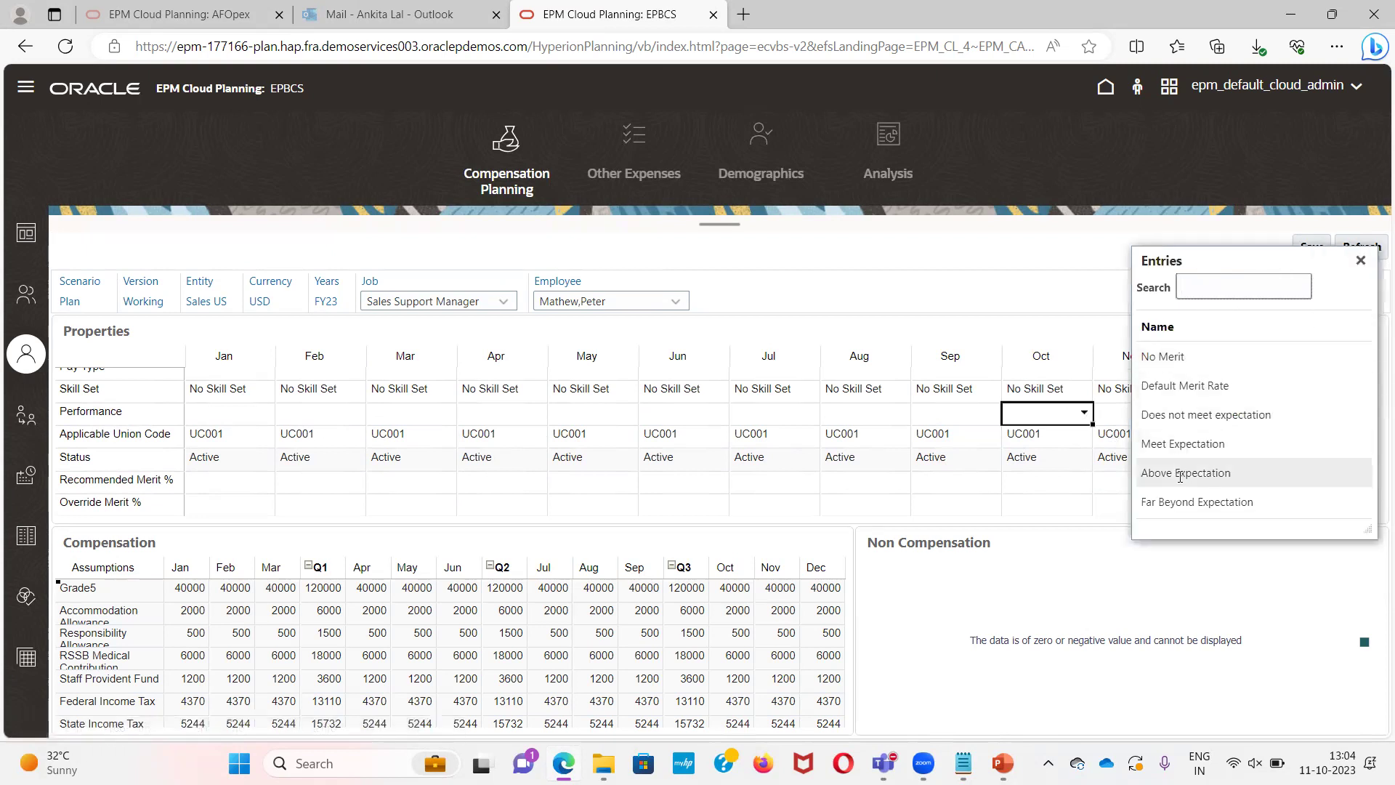
left_click(1192, 416)
left_click(1199, 408)
Fill the Sales Support Manager's October Performance rating across November and December, save the form, and dismiss the information dialog
left_click(1071, 421)
left_click_drag(1157, 424, 1283, 414)
left_click(1312, 247)
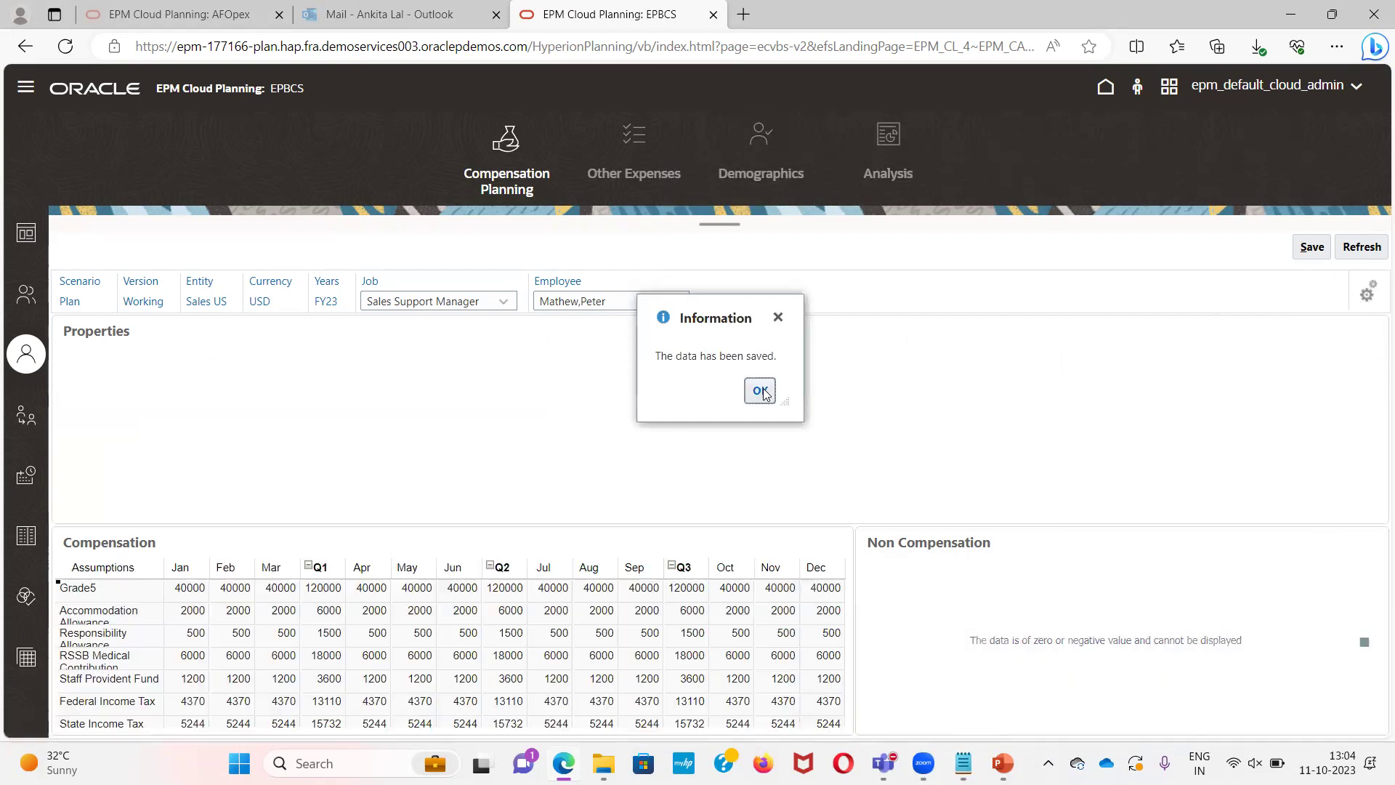
scroll(476, 619, "down", 1)
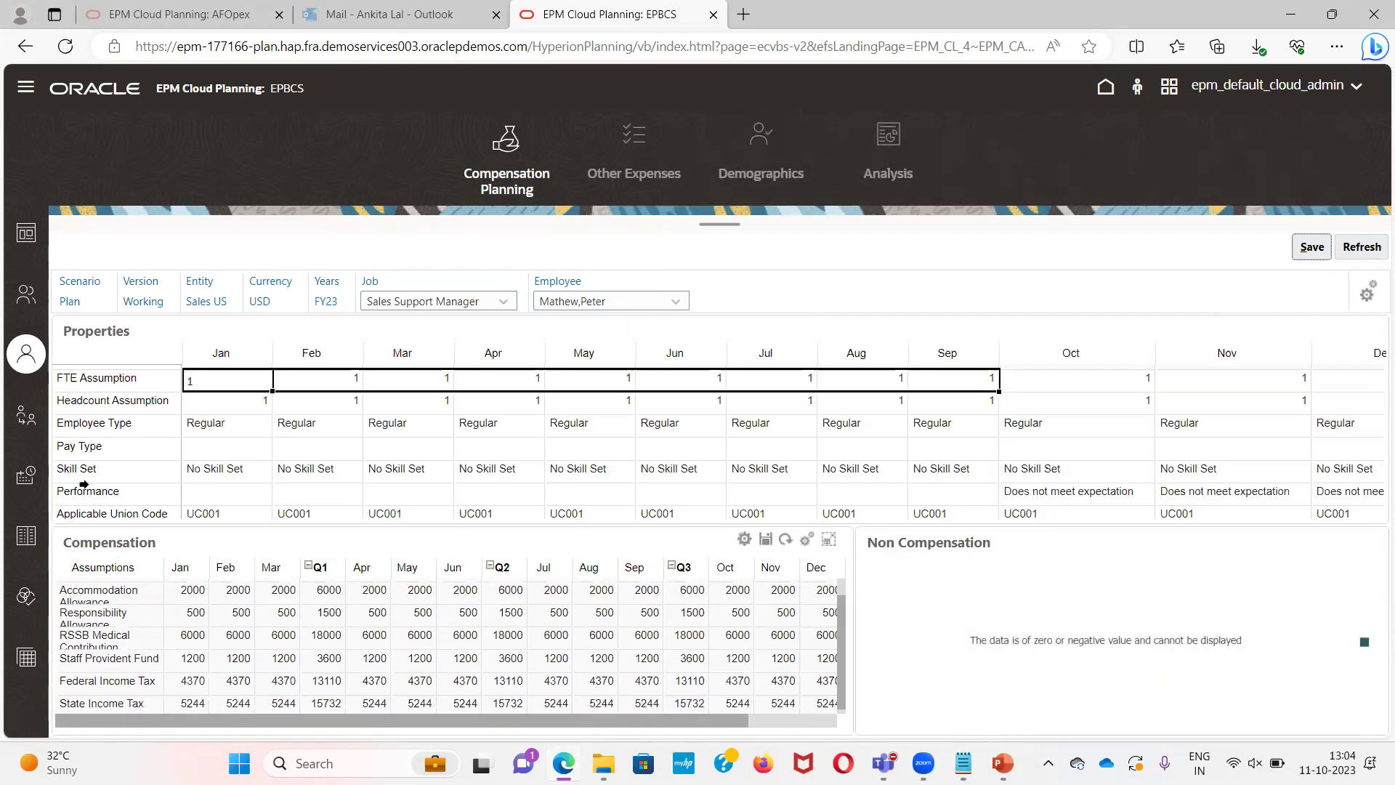
Return to the Existing Employees list and run Synchronize Component Definition on the Sales Support Manager's row, dismissing the information dialog
left_click(24, 296)
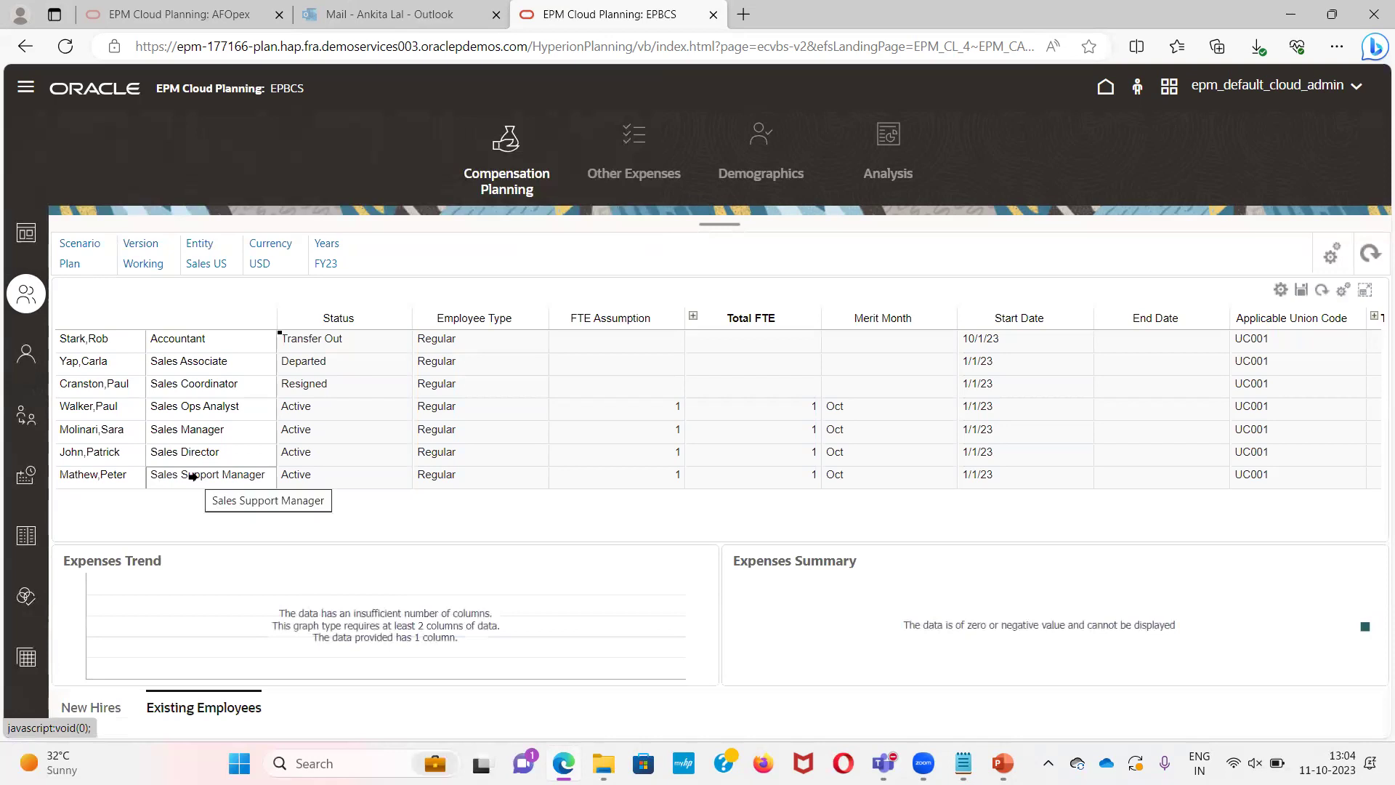
right_click(233, 476)
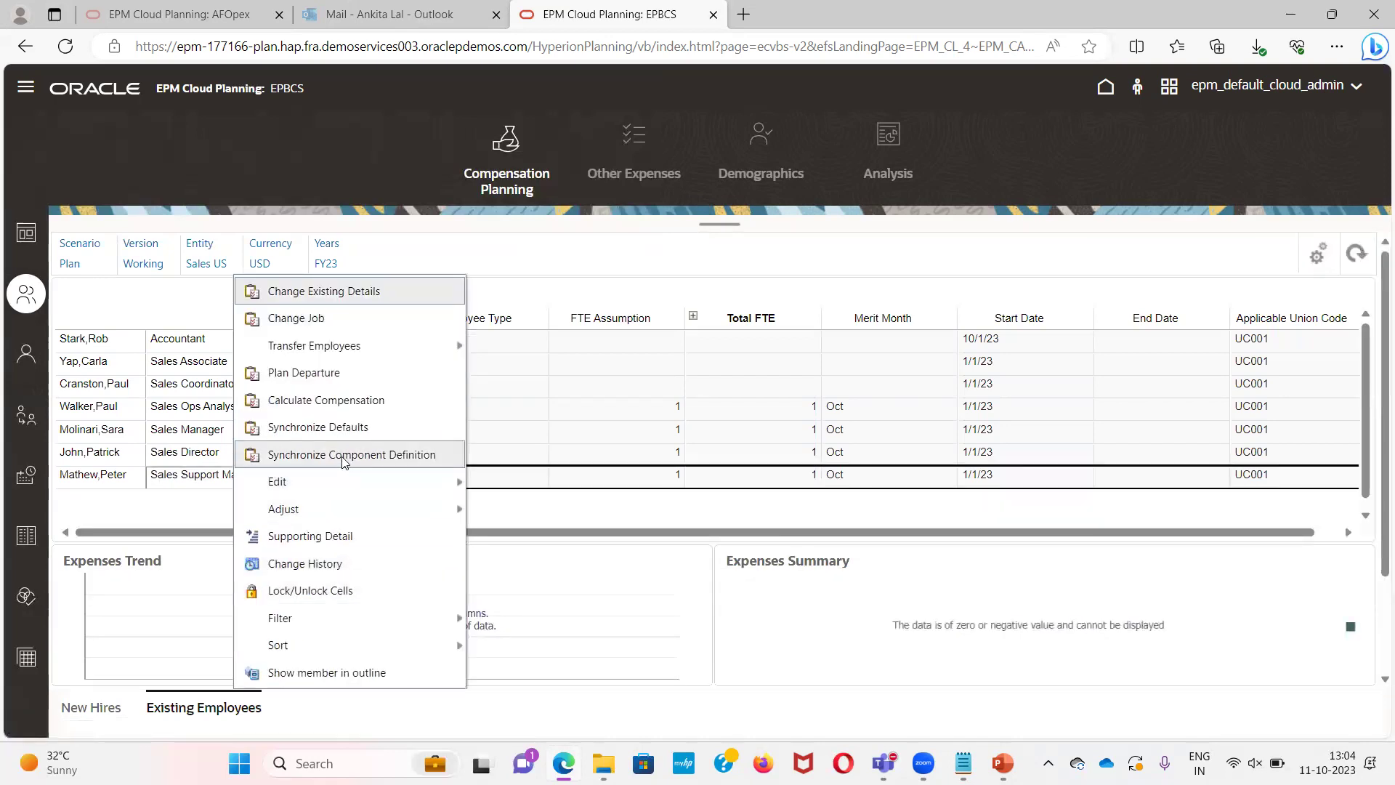
left_click(342, 455)
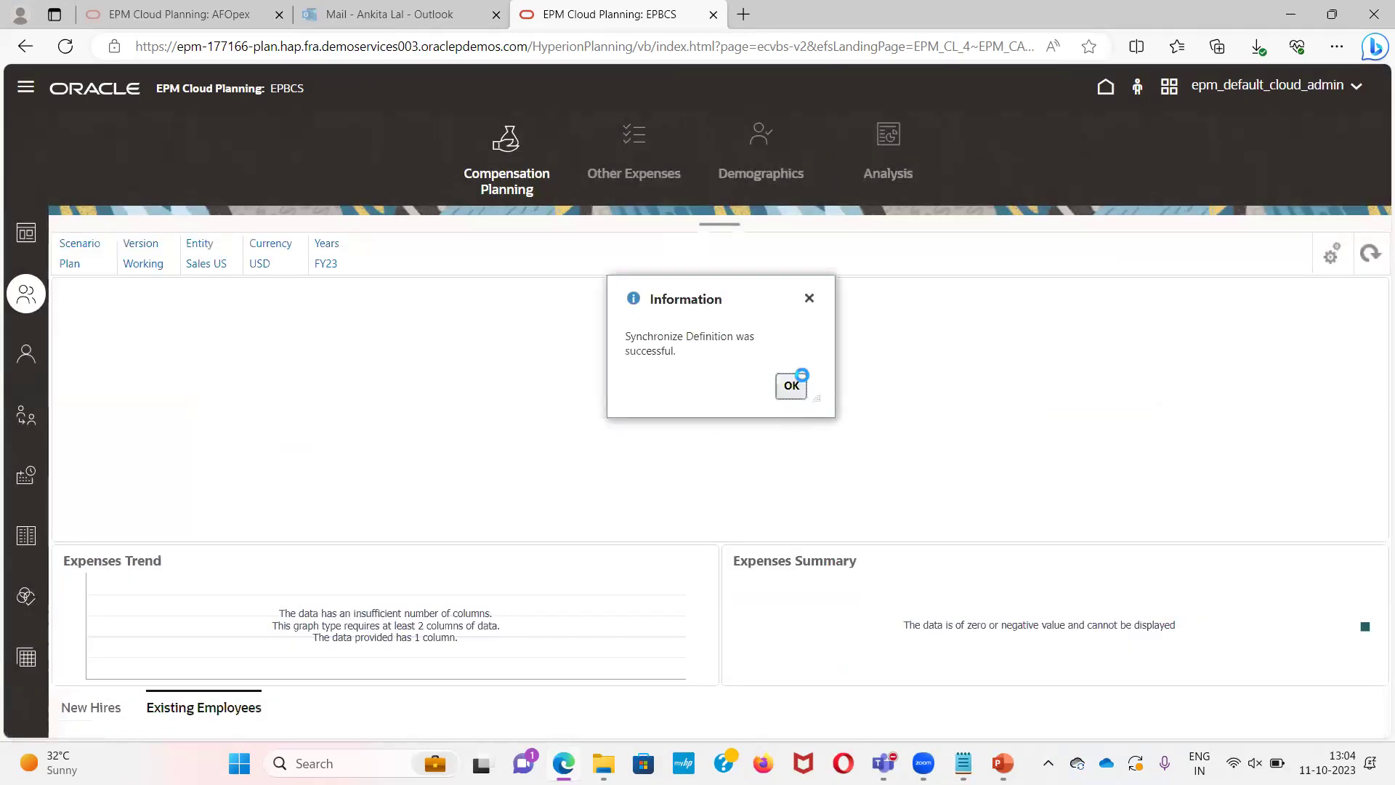
left_click(792, 383)
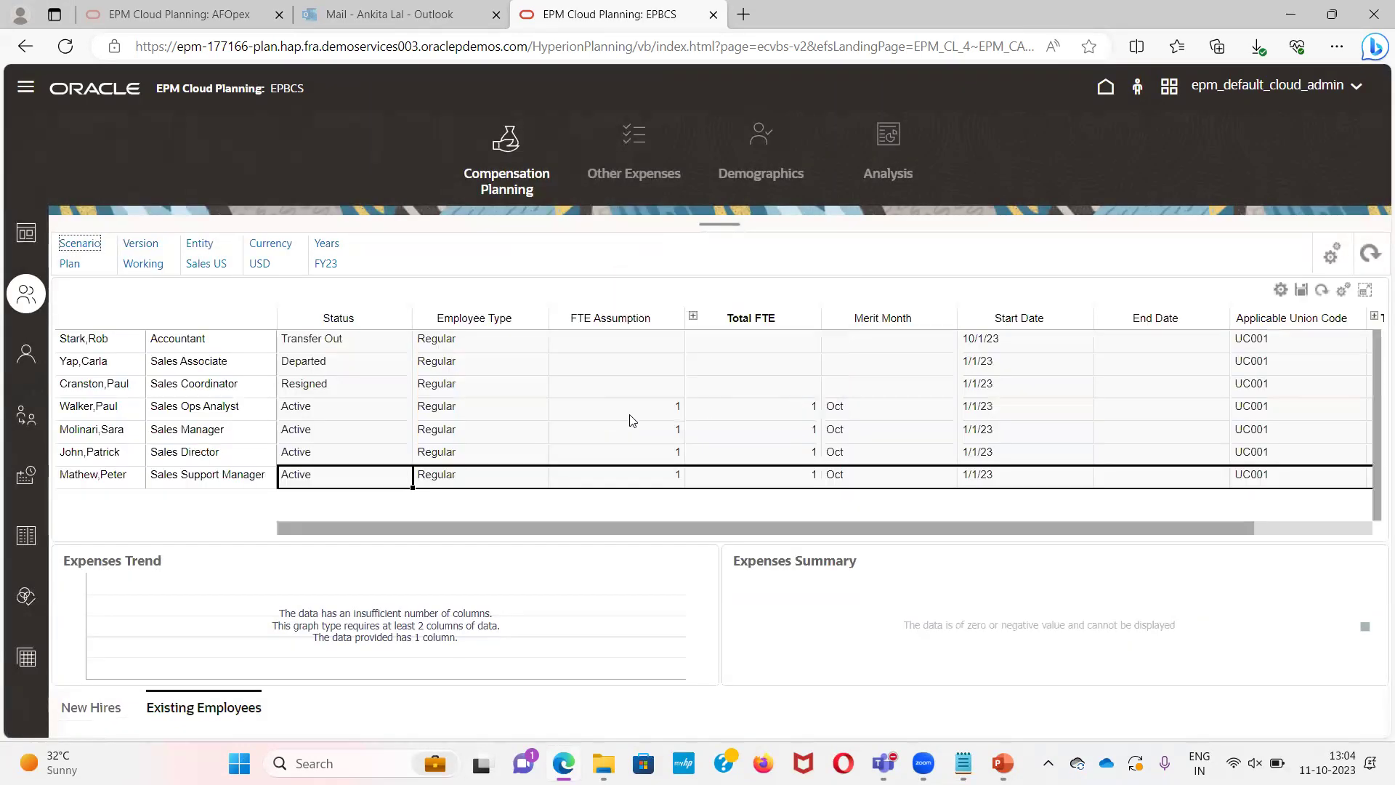
right_click(188, 476)
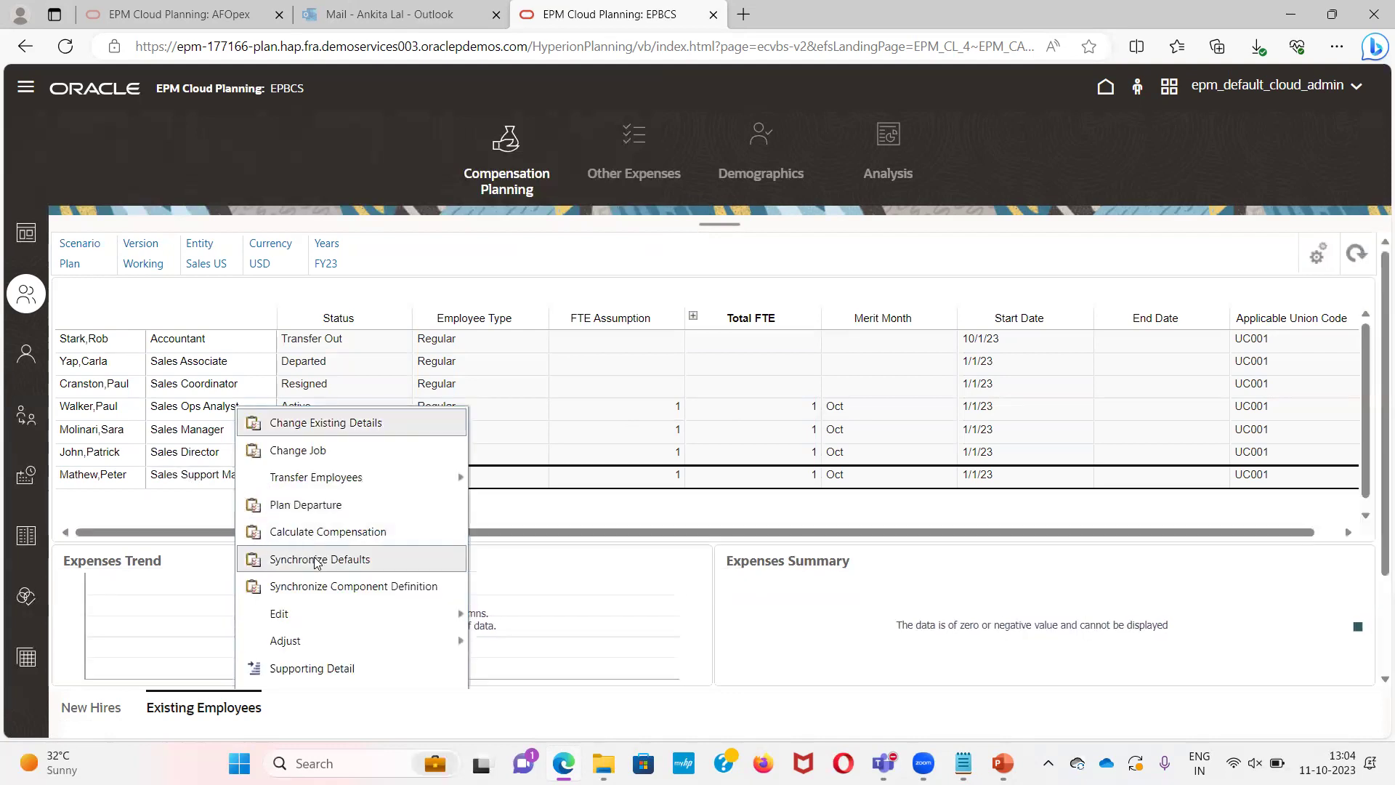
left_click(320, 514)
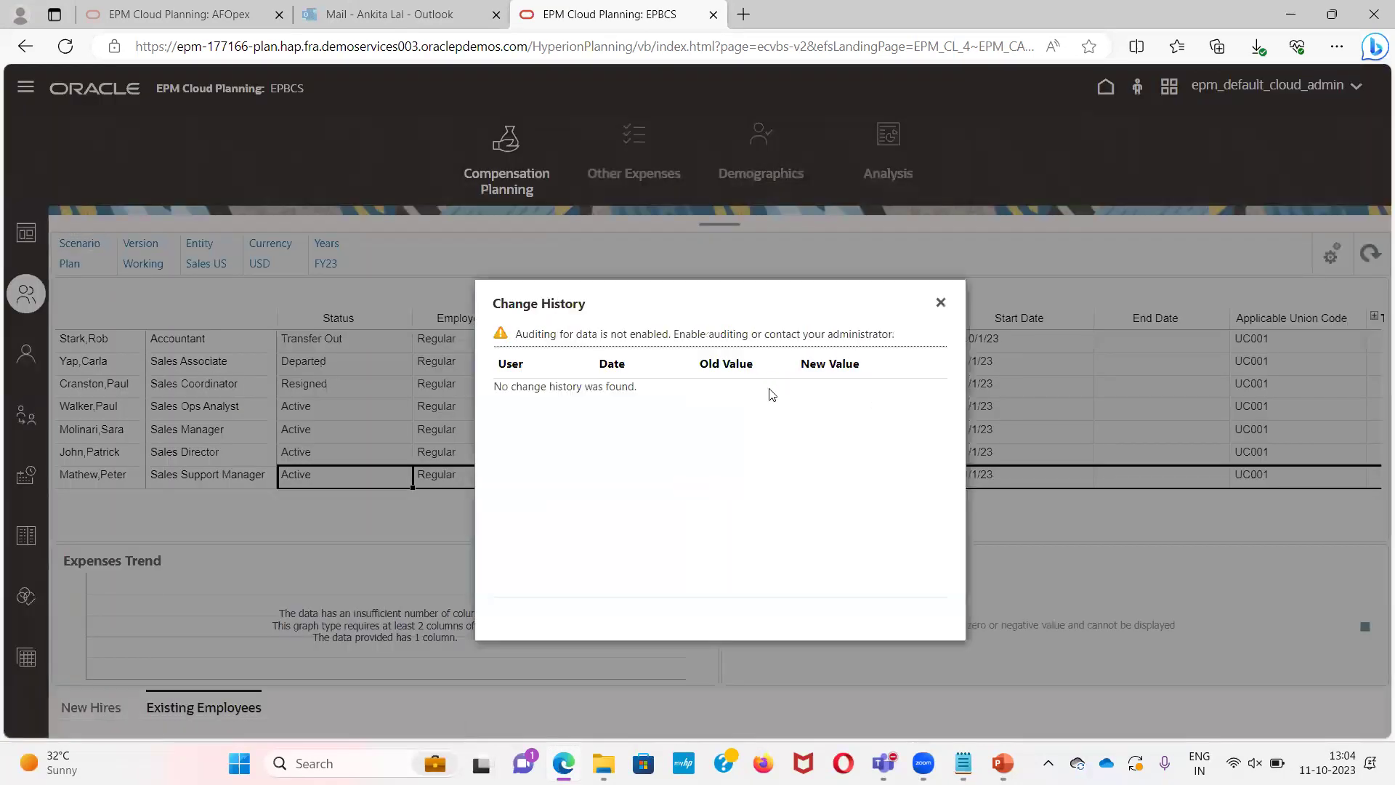
left_click(940, 302)
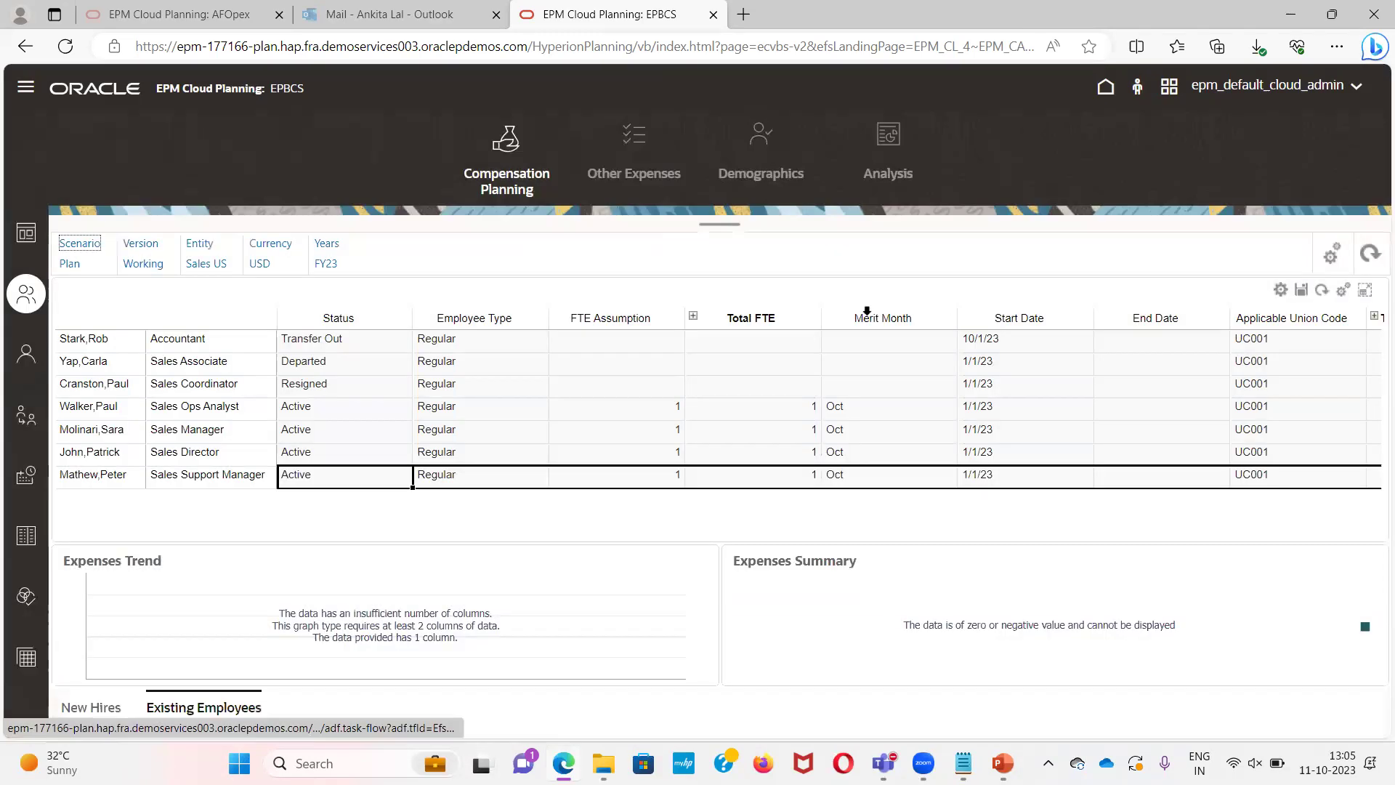
Run Synchronize Defaults and Calculate Compensation on the Sales Support Manager's row, dismissing the information dialog after each
right_click(204, 476)
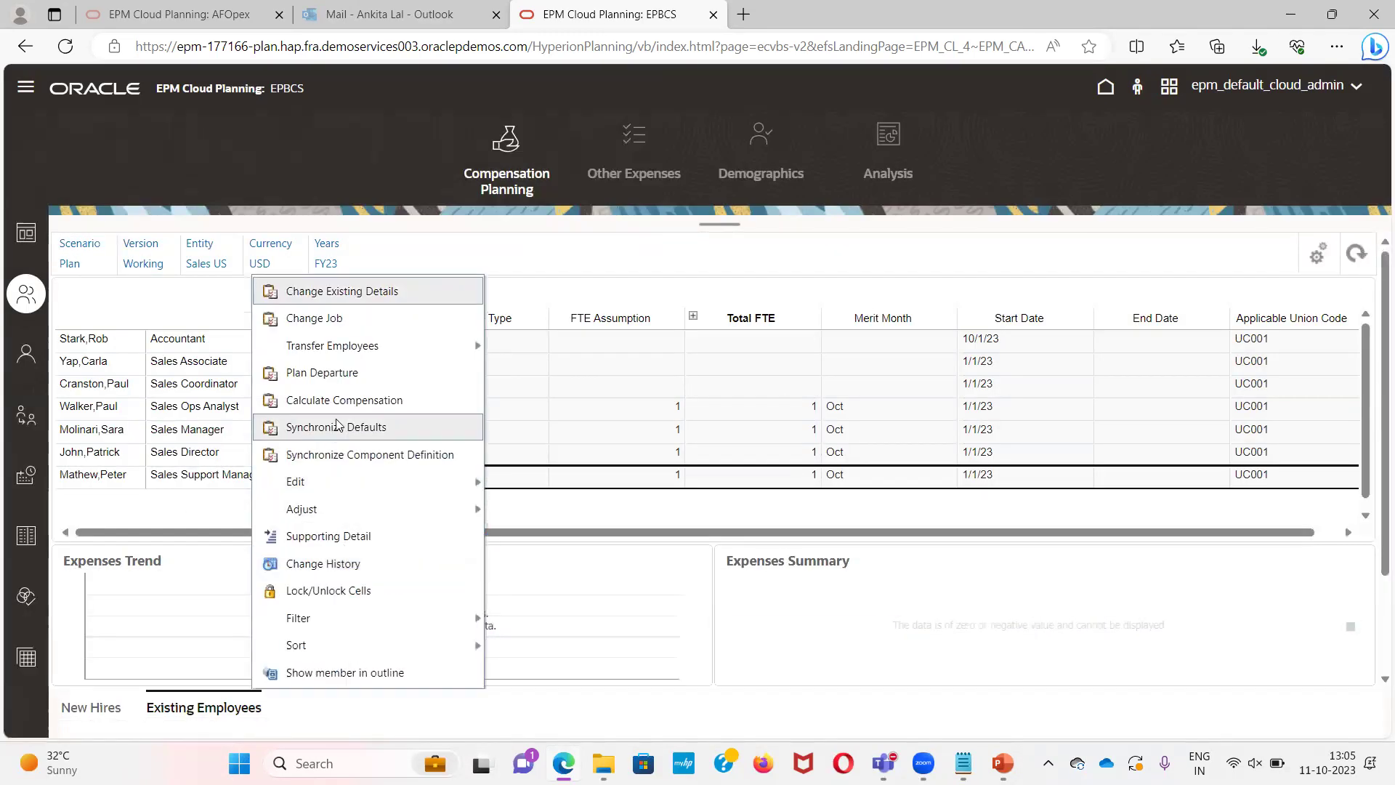
left_click(336, 427)
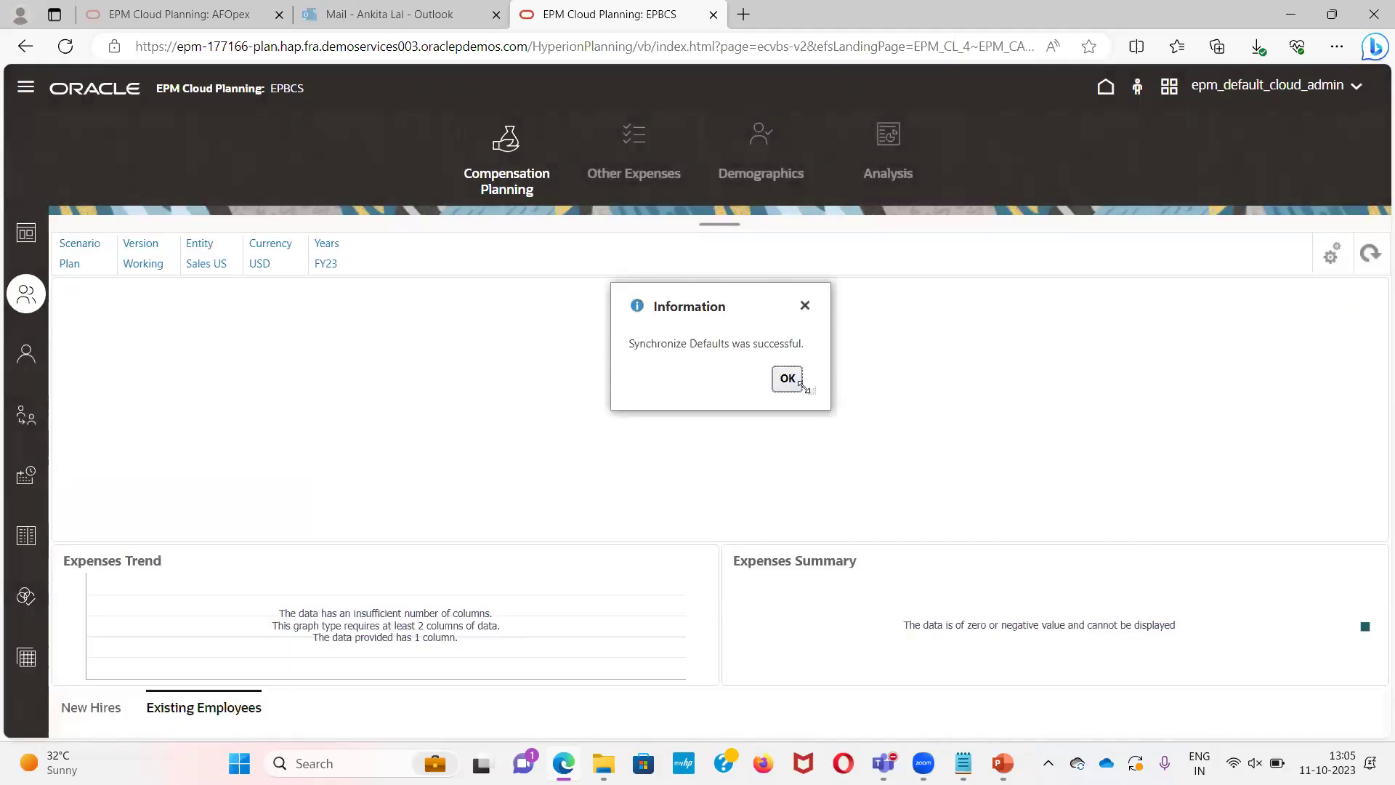
left_click(787, 378)
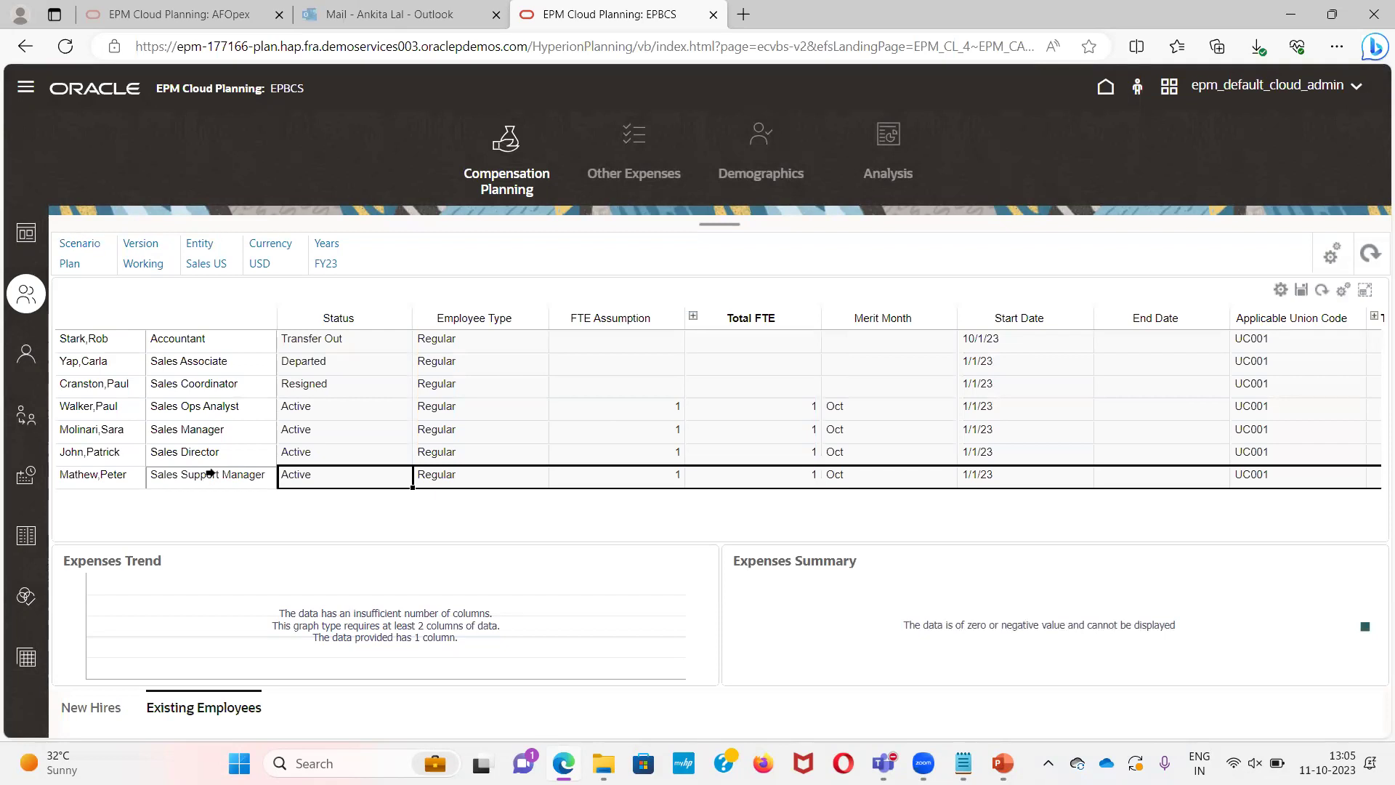
right_click(210, 473)
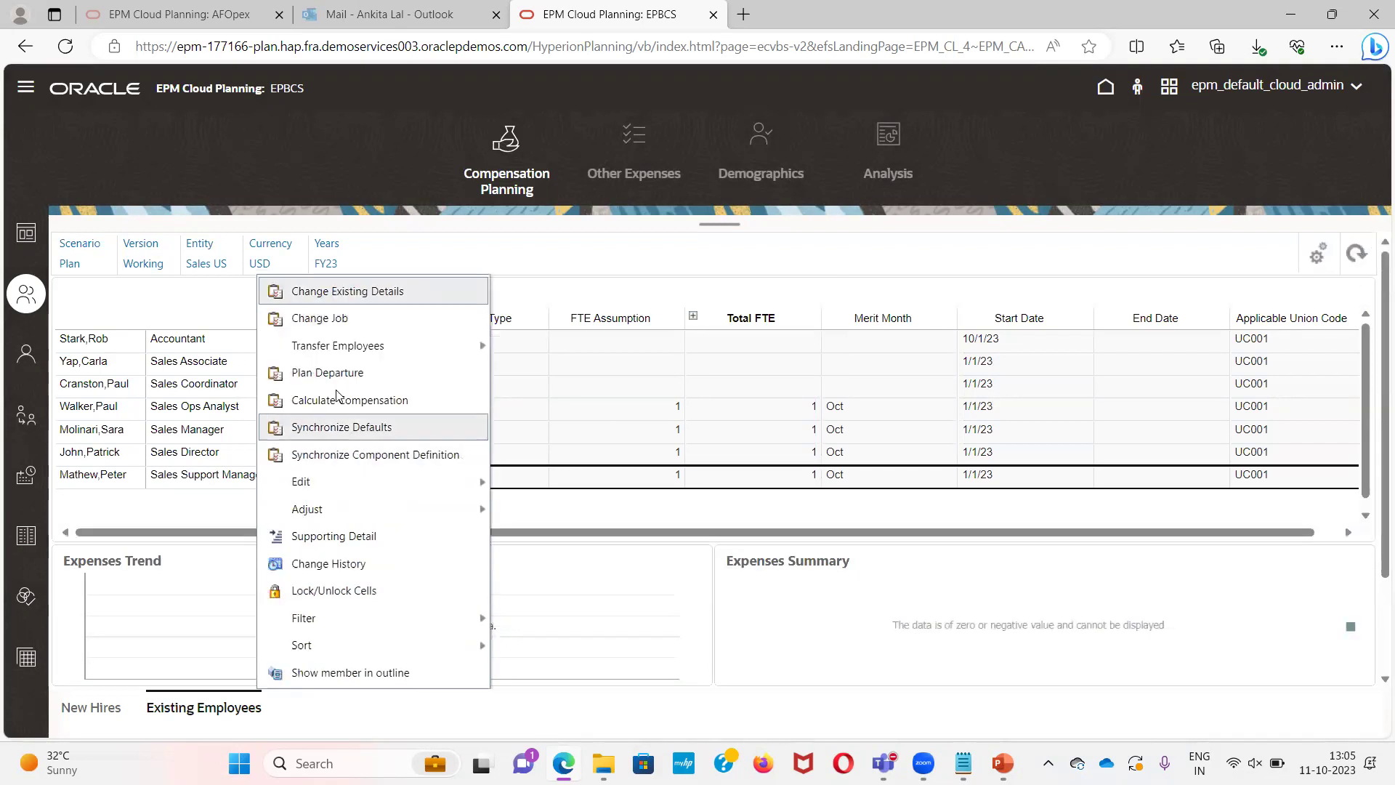
left_click(336, 400)
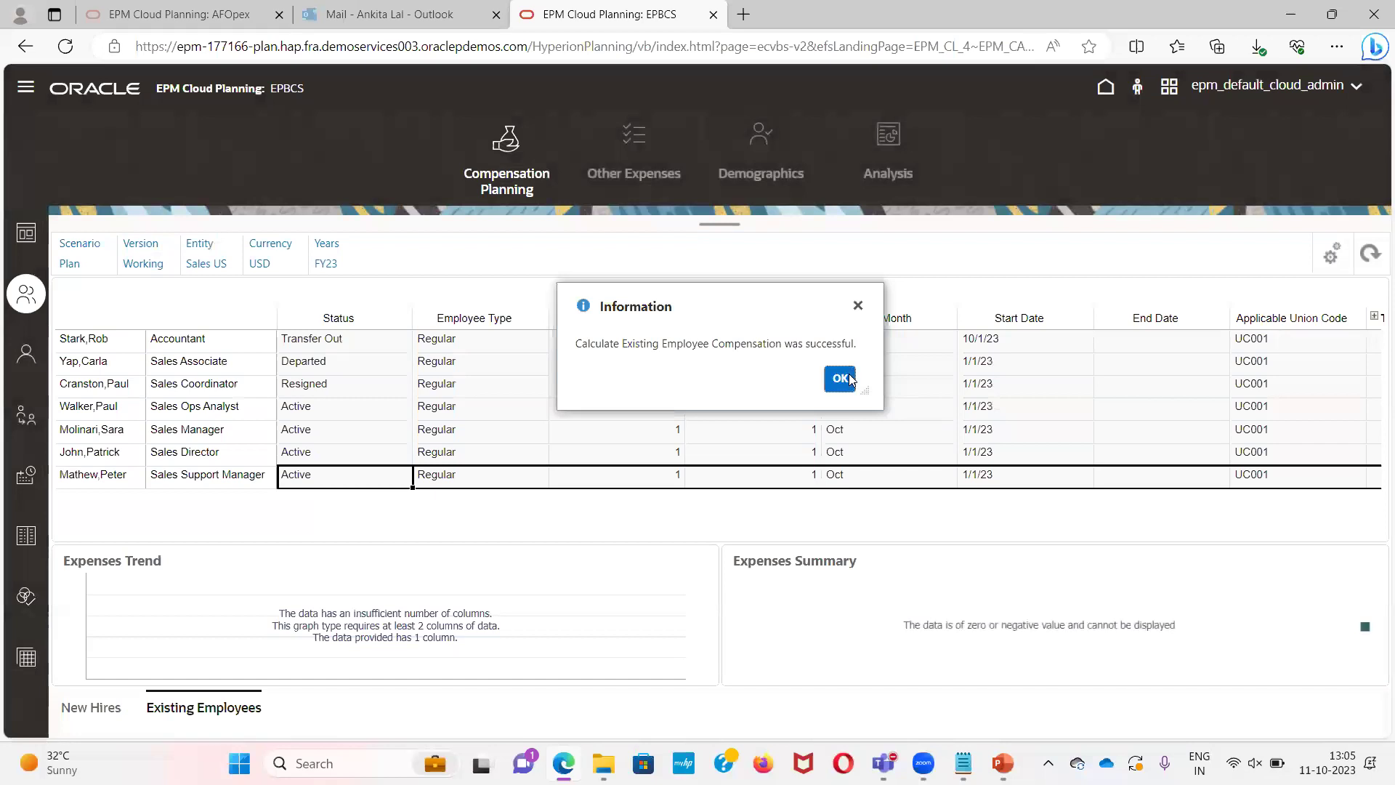
left_click(840, 378)
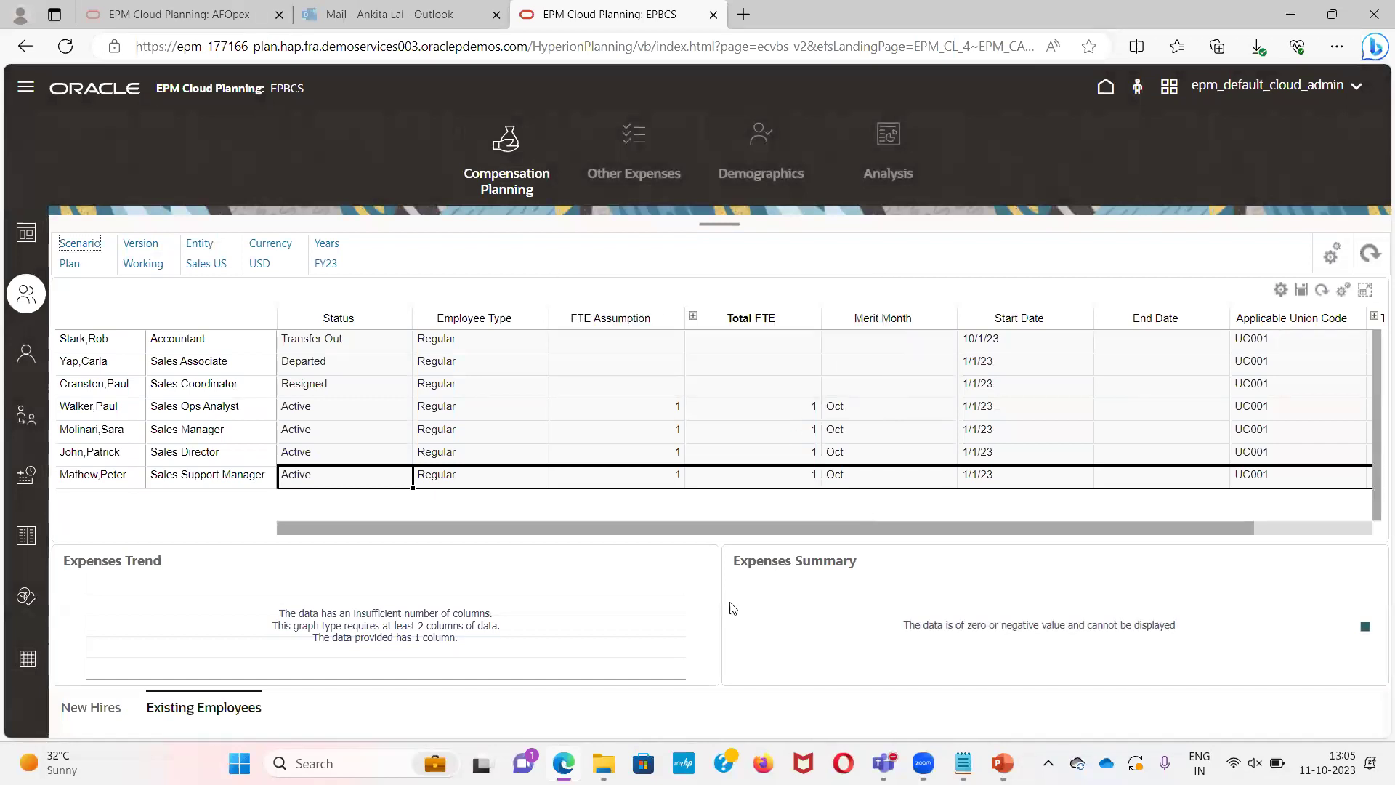
Open the single-employee details form, set Job to Sales Support Manager, and load the employee holding that job
left_click(23, 358)
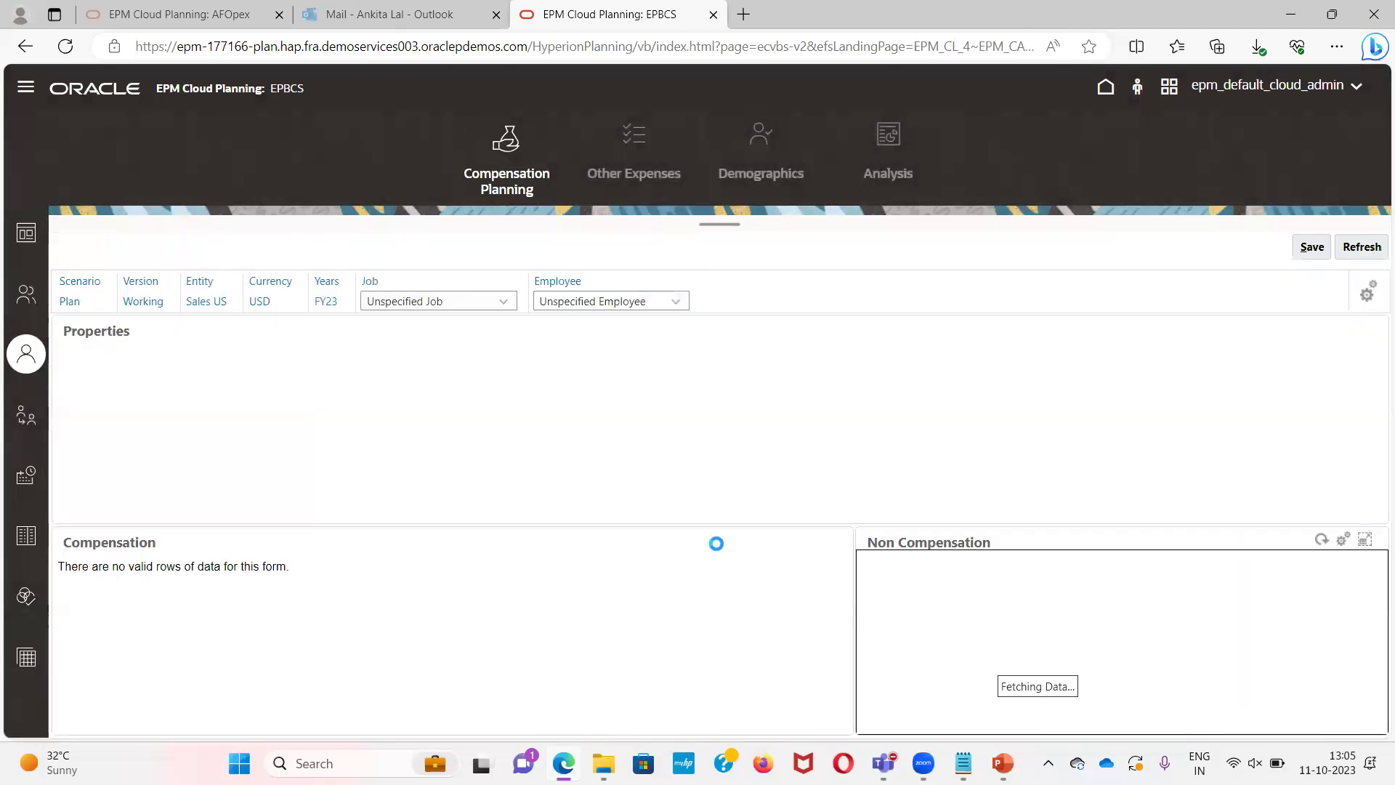
left_click(477, 304)
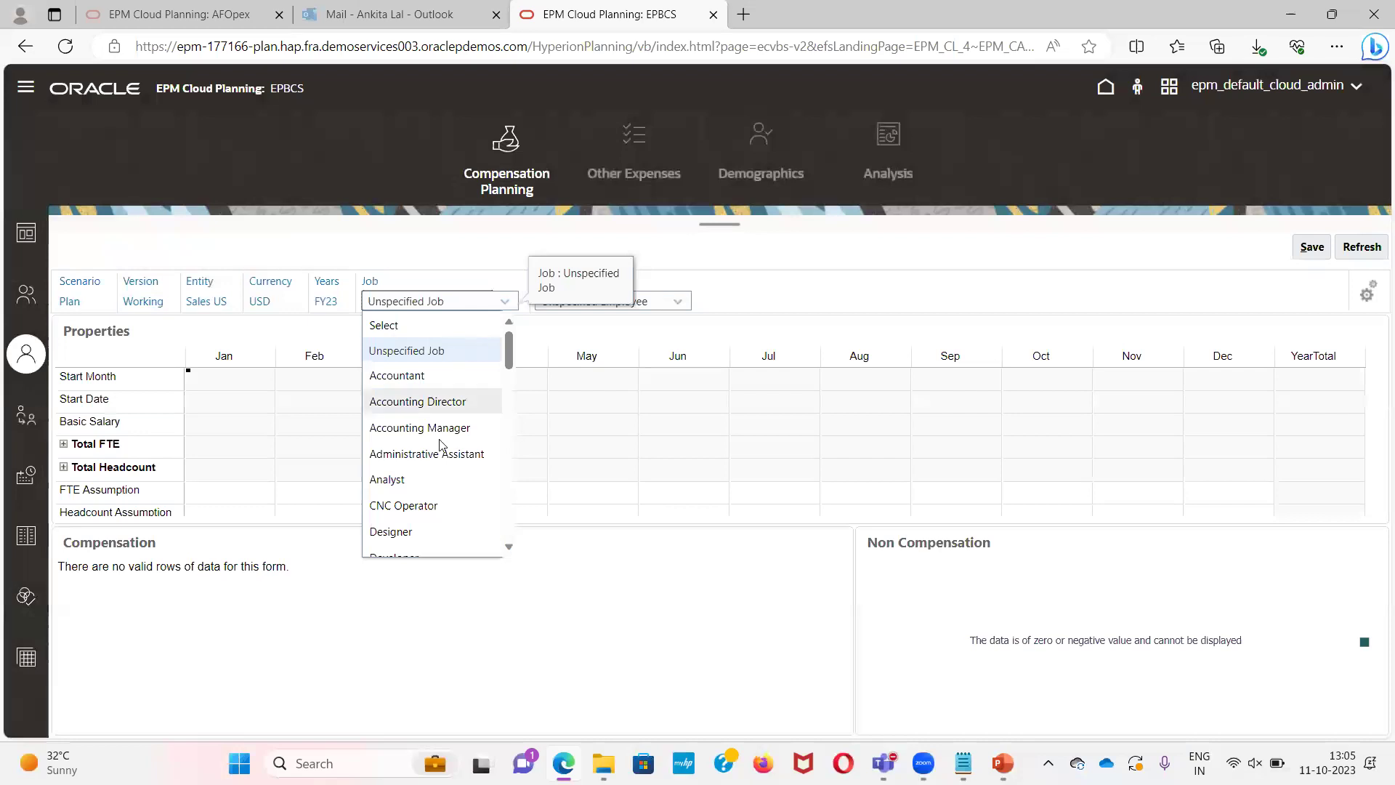
scroll(437, 462, "down", 5)
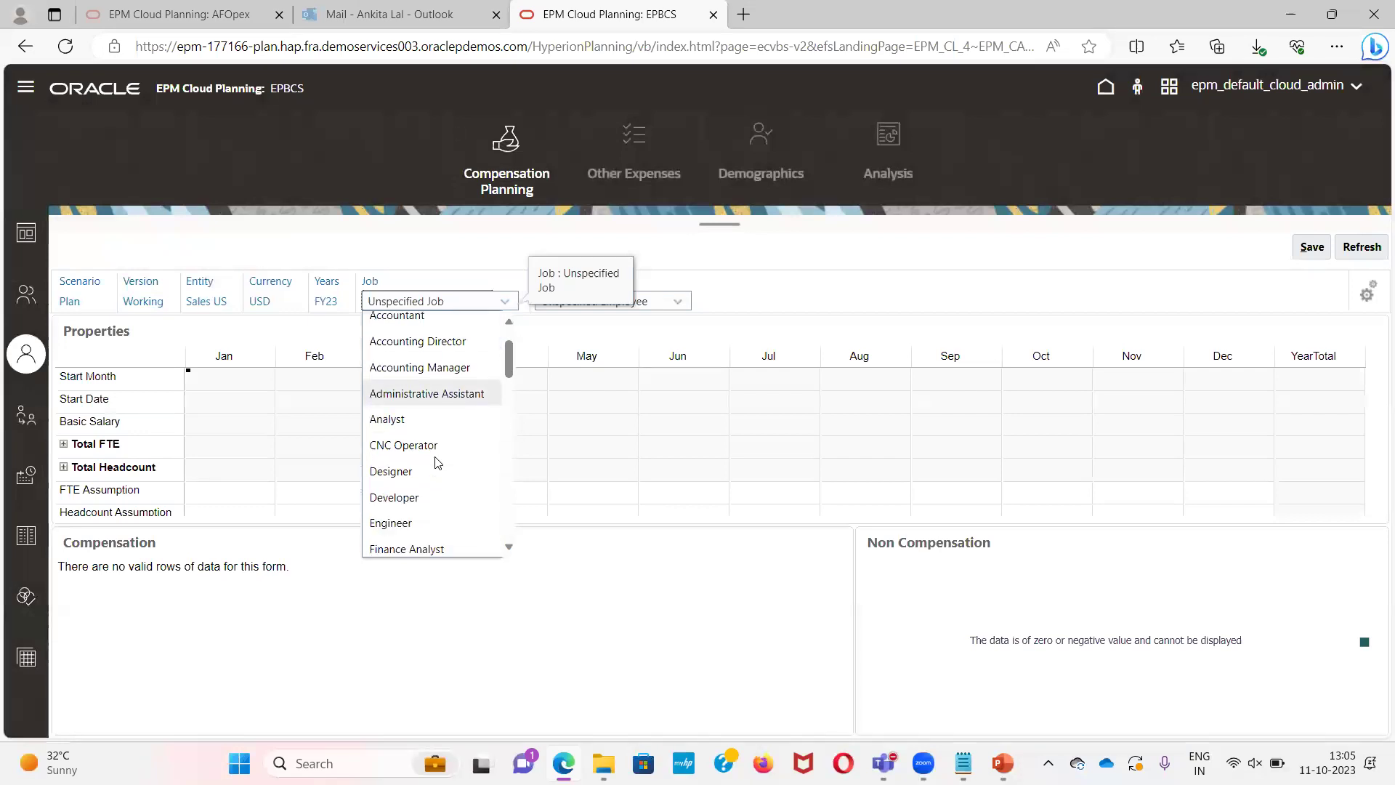
scroll(437, 462, "down", 5)
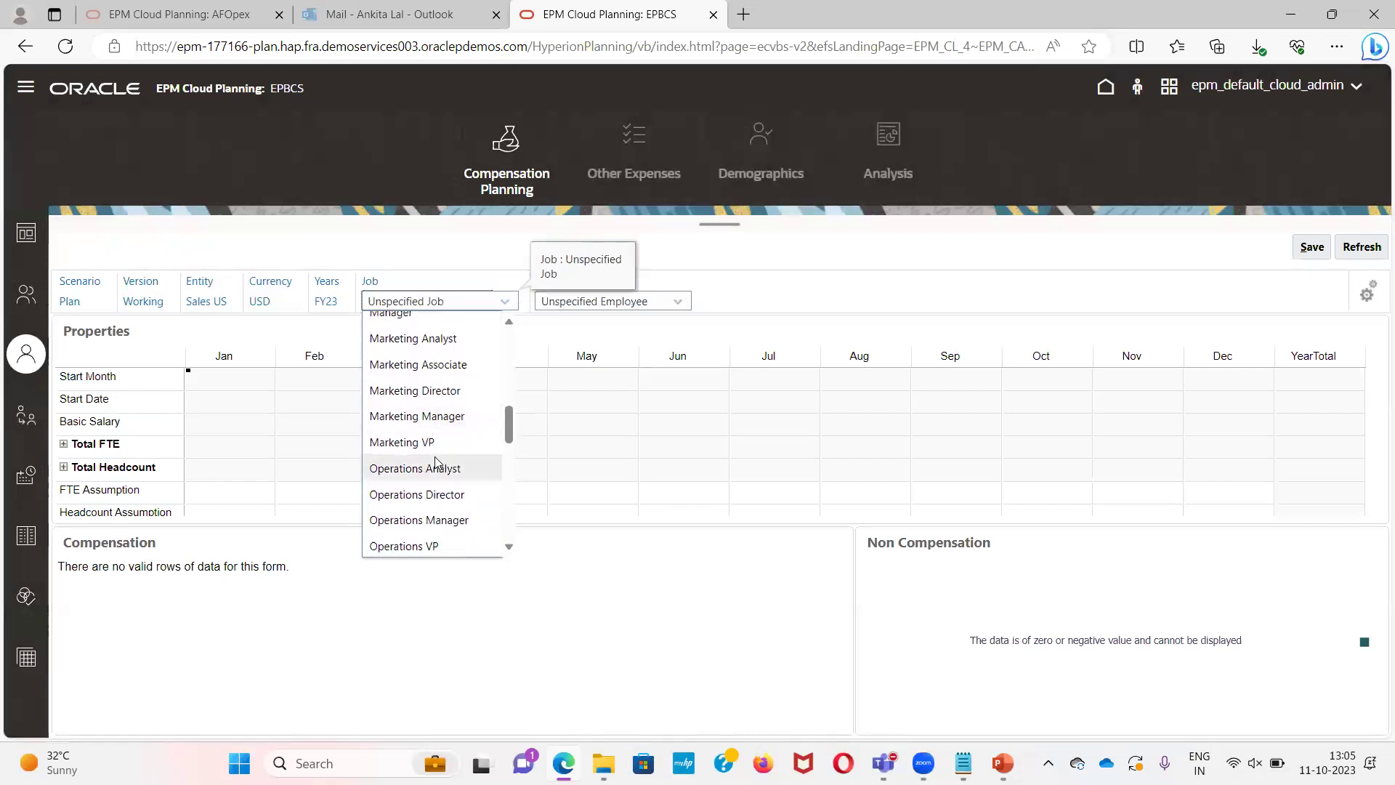
scroll(437, 462, "down", 2)
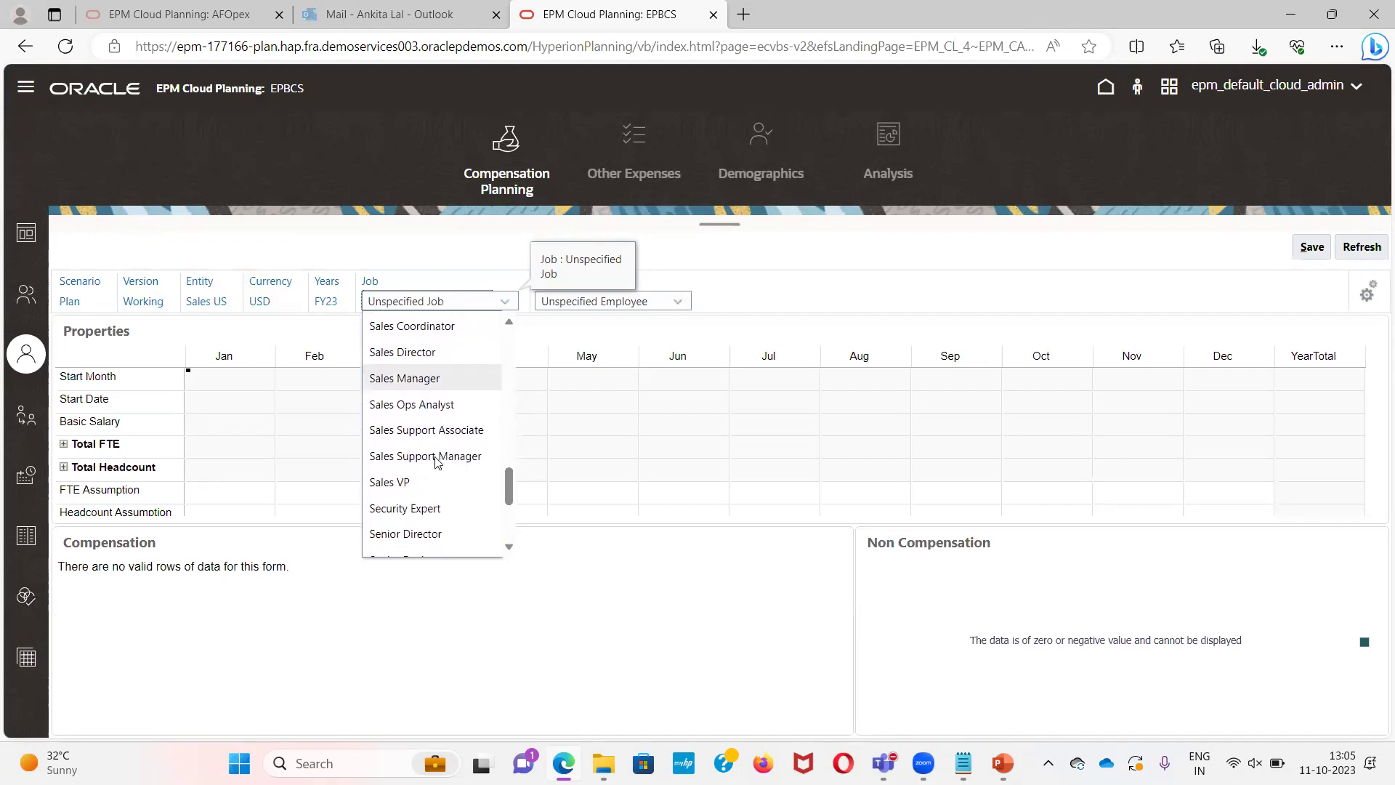
left_click(436, 454)
left_click(665, 311)
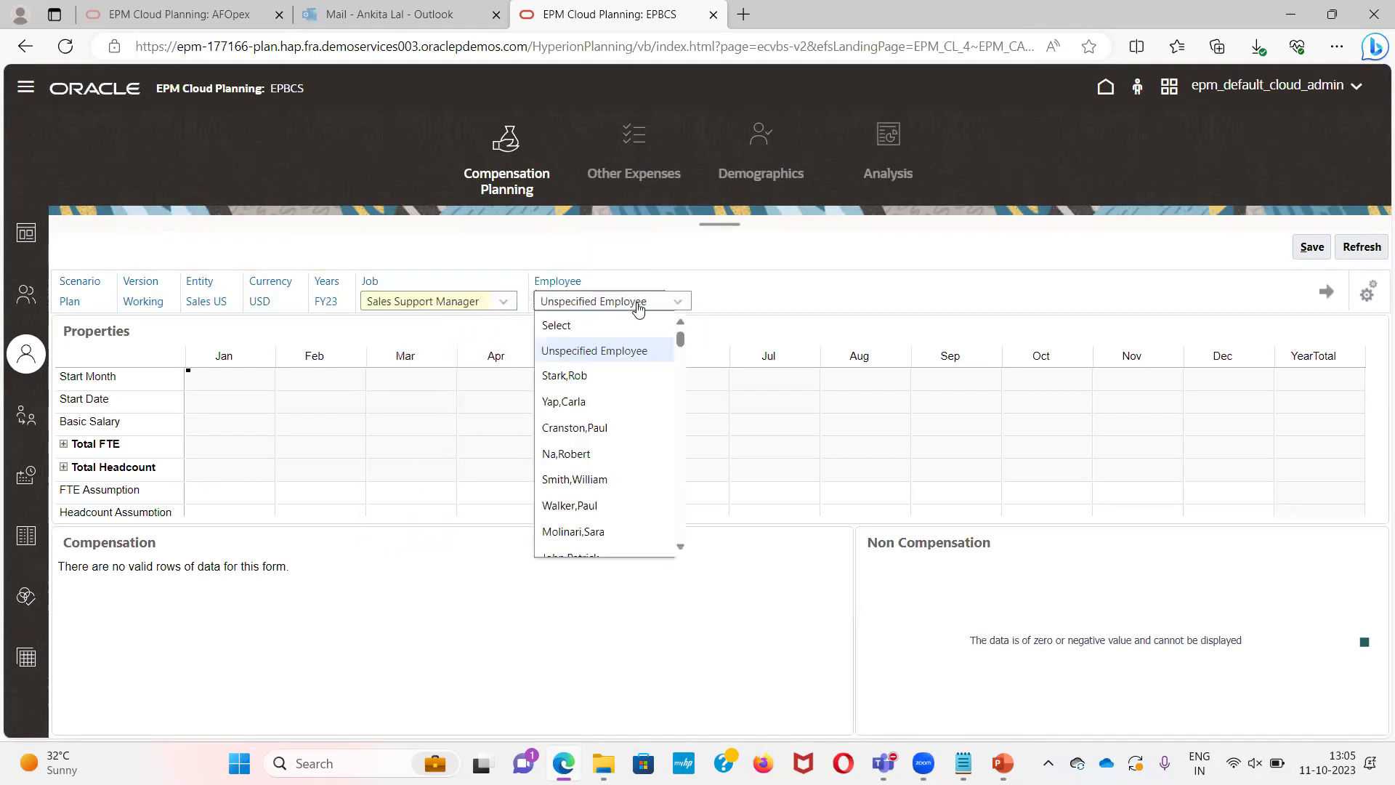
scroll(590, 485, "down", 1)
left_click(587, 510)
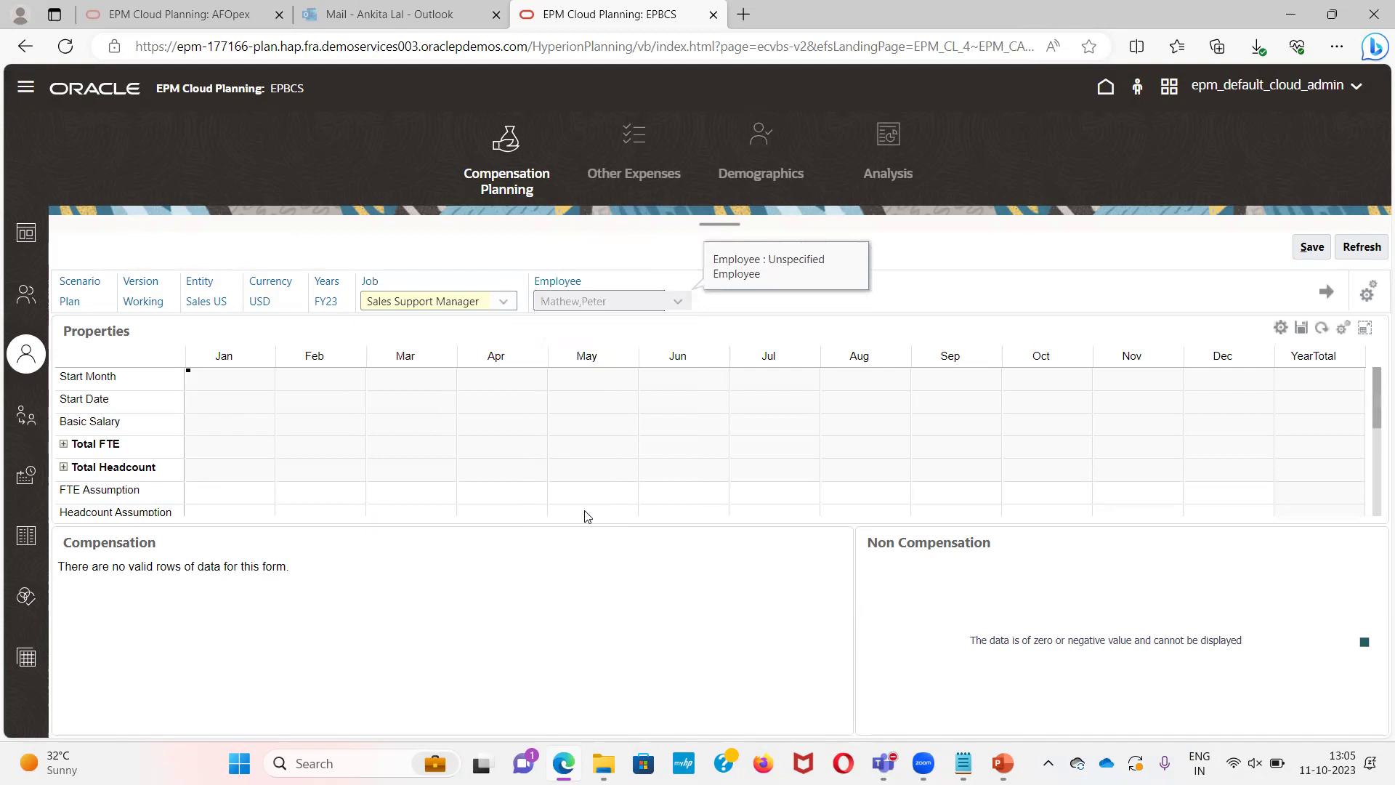
left_click(1330, 294)
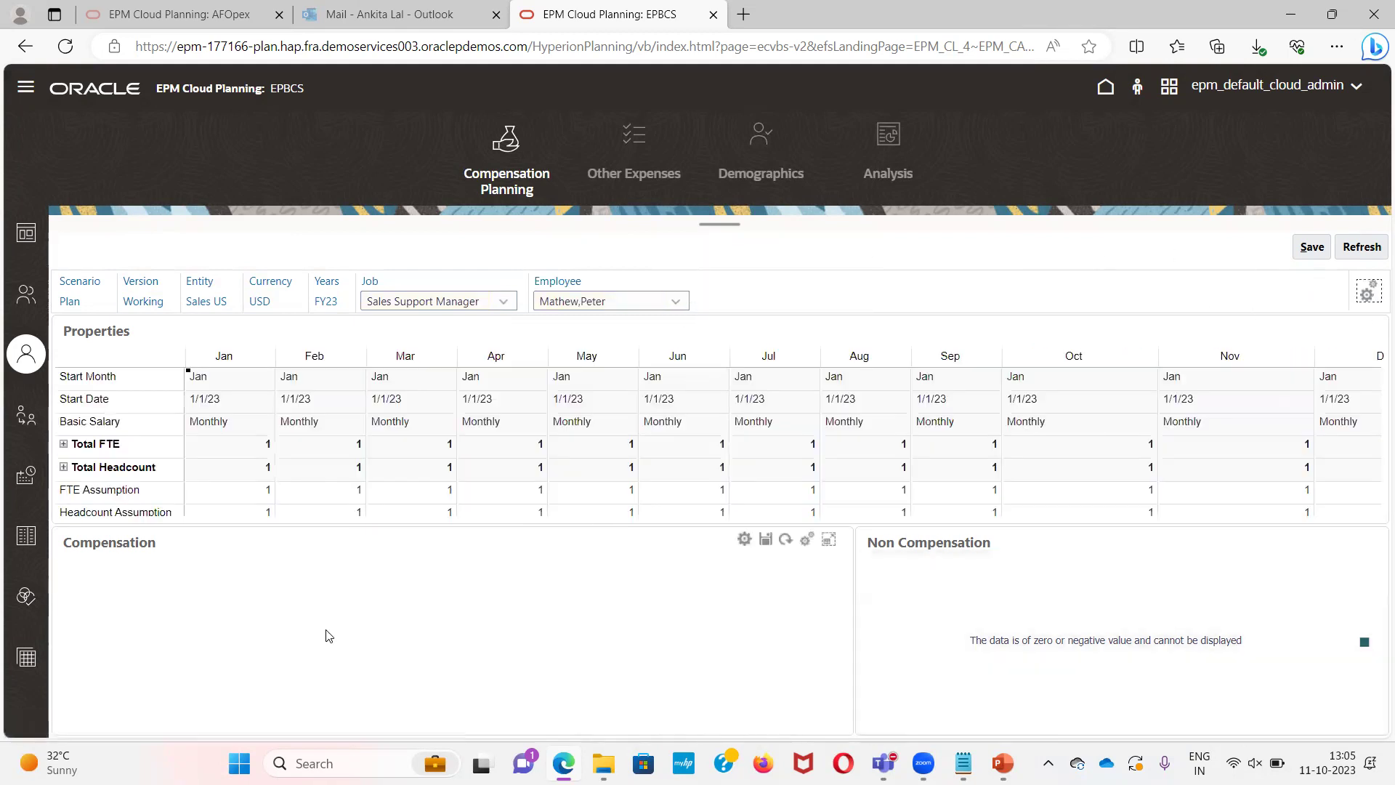
Examine the Sales Support Manager's Performance and Recommended Merit % from October, and the salary and Merit Increase rows through year end
scroll(1073, 504, "down", 5)
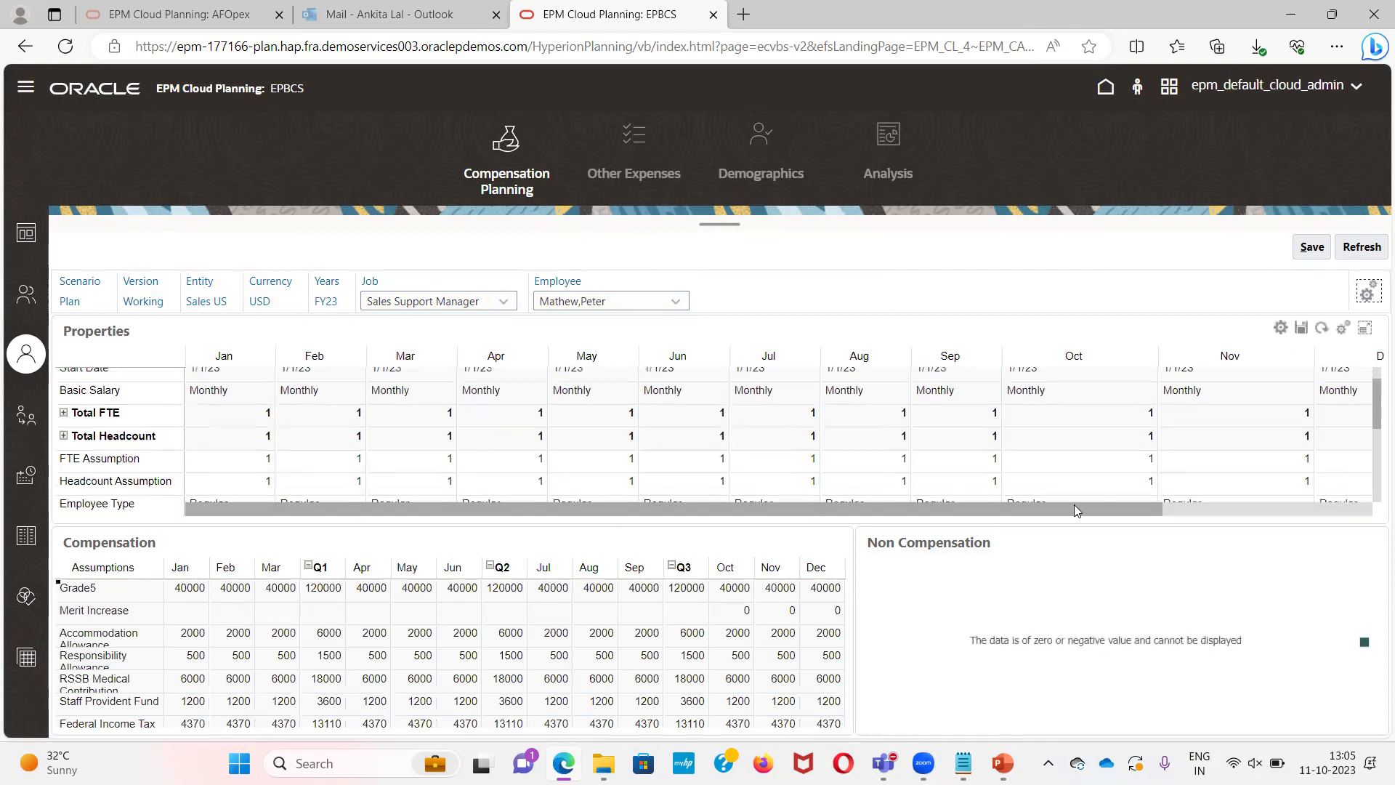
scroll(1074, 510, "down", 1)
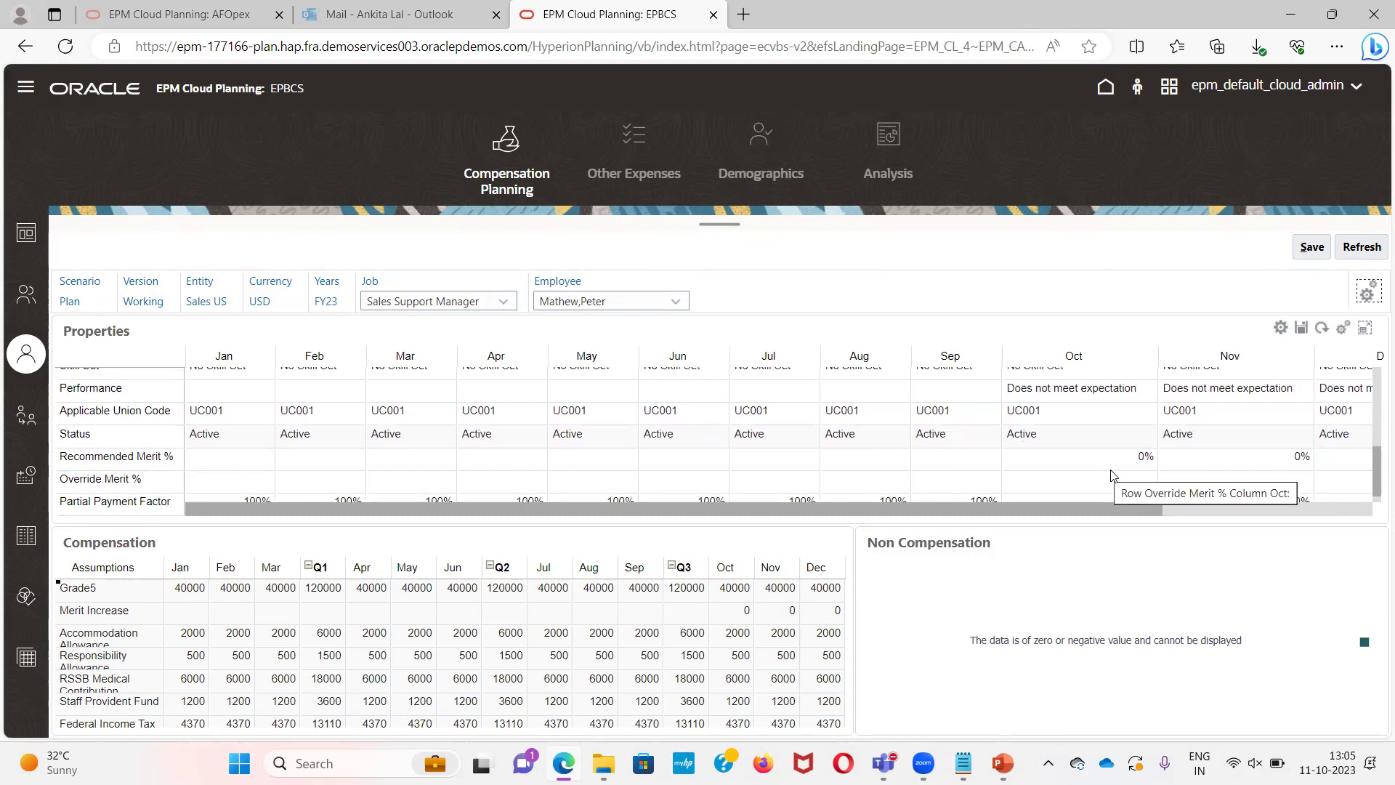
scroll(1081, 449, "up", 1)
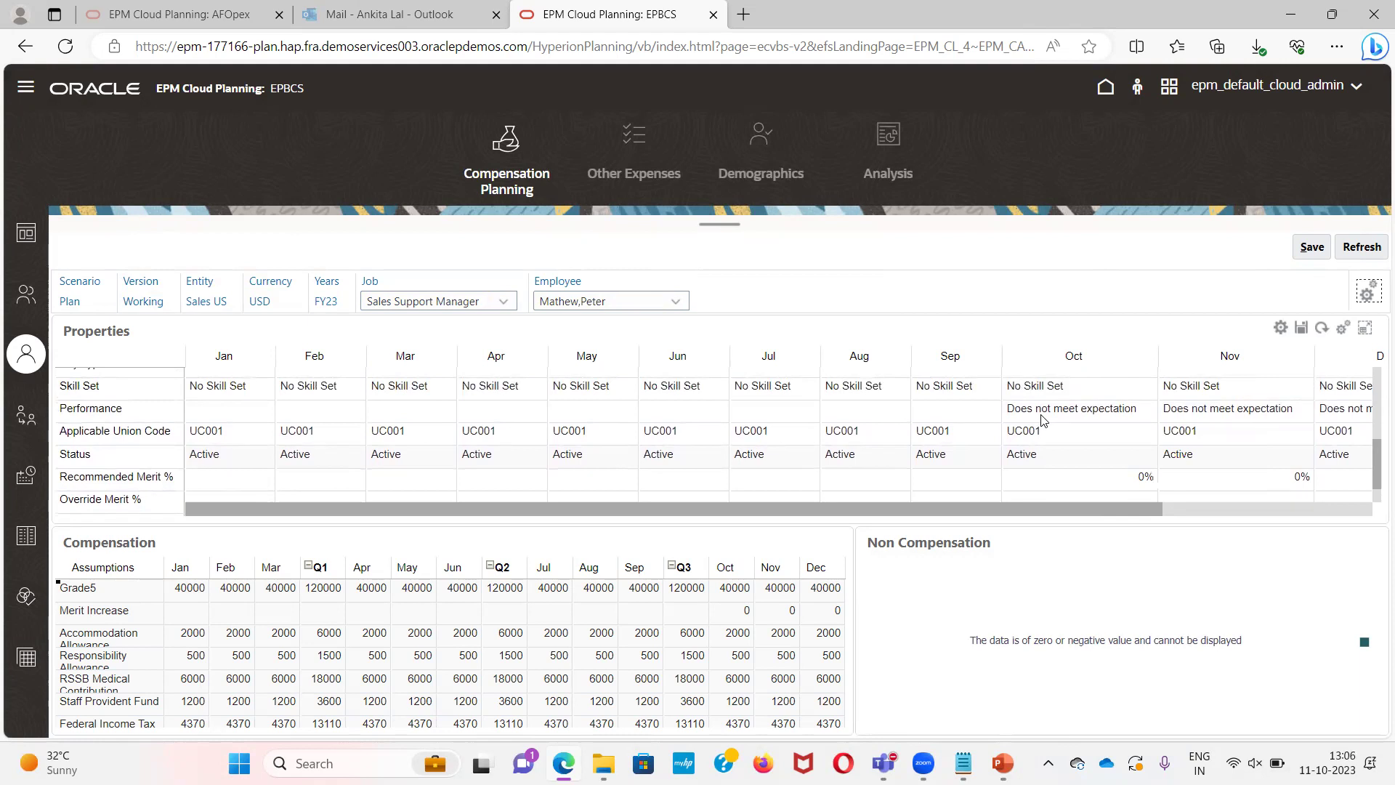
scroll(342, 672, "down", 2)
scroll(342, 672, "up", 2)
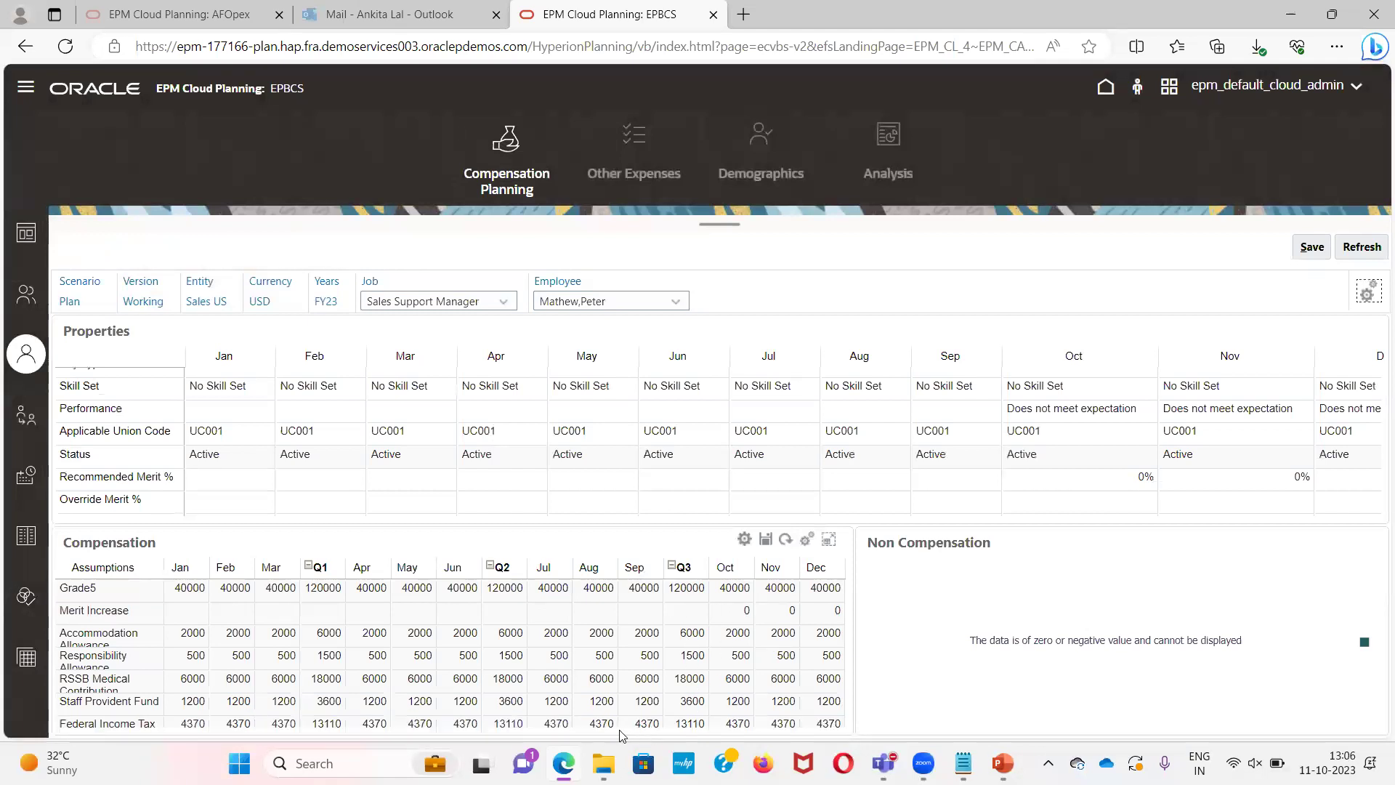
left_click_drag(603, 722, 704, 722)
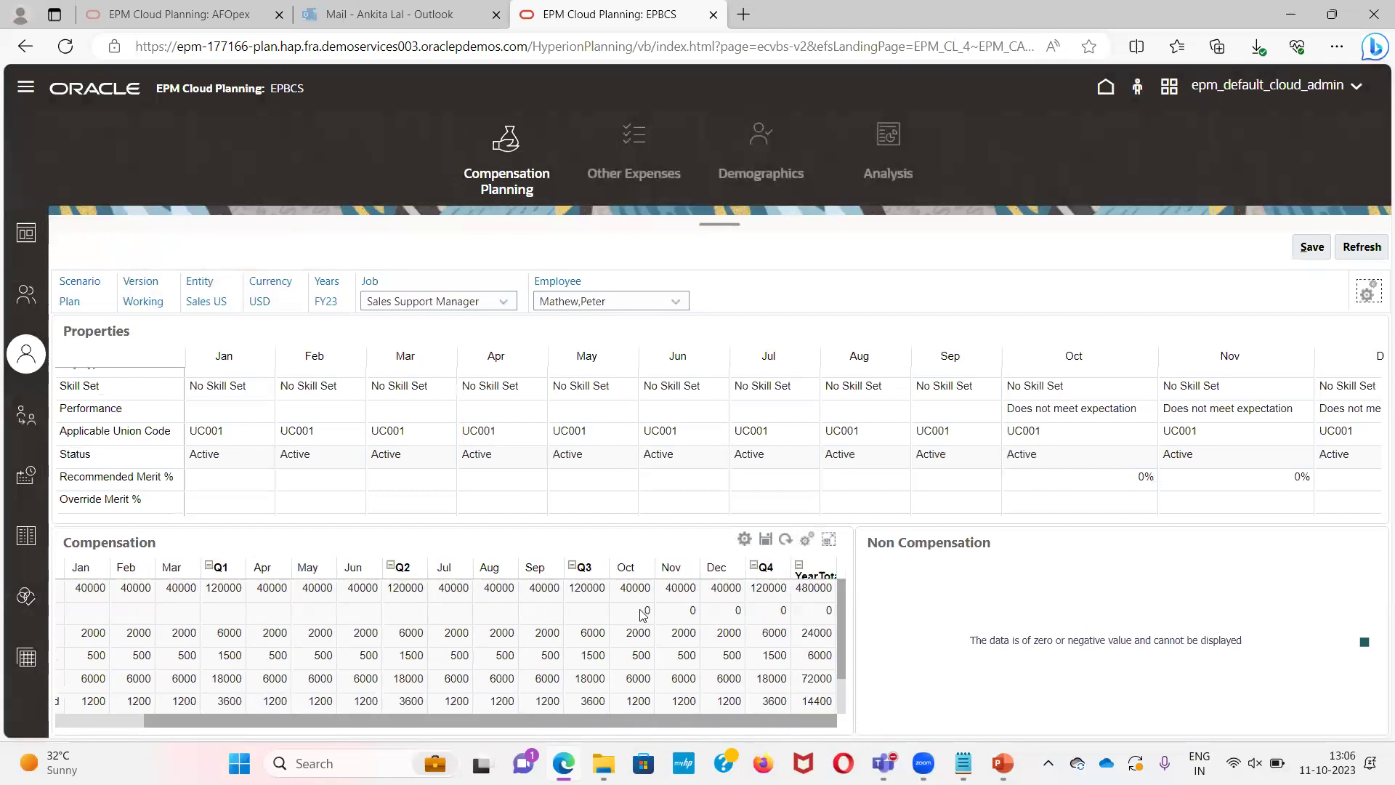